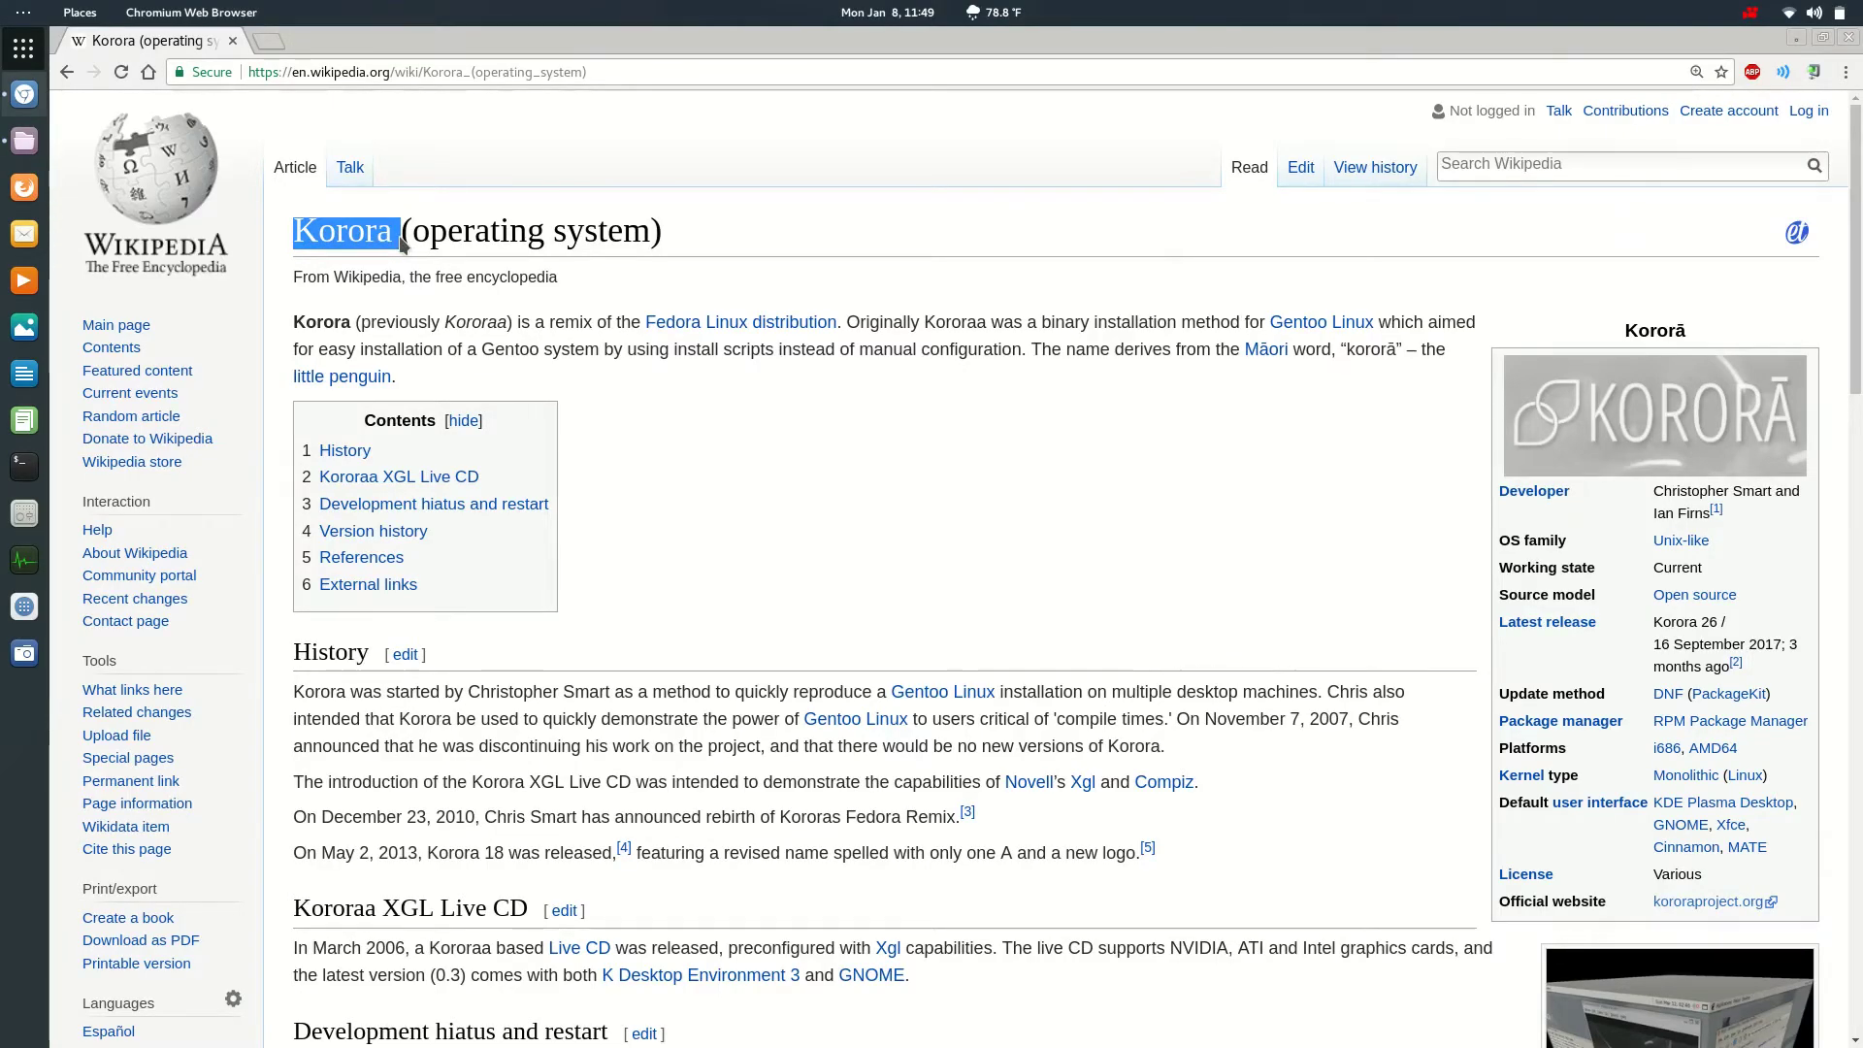
# Step: Deselect the highlighted Korora title text on the Wikipedia article
pyautogui.click(401, 243)
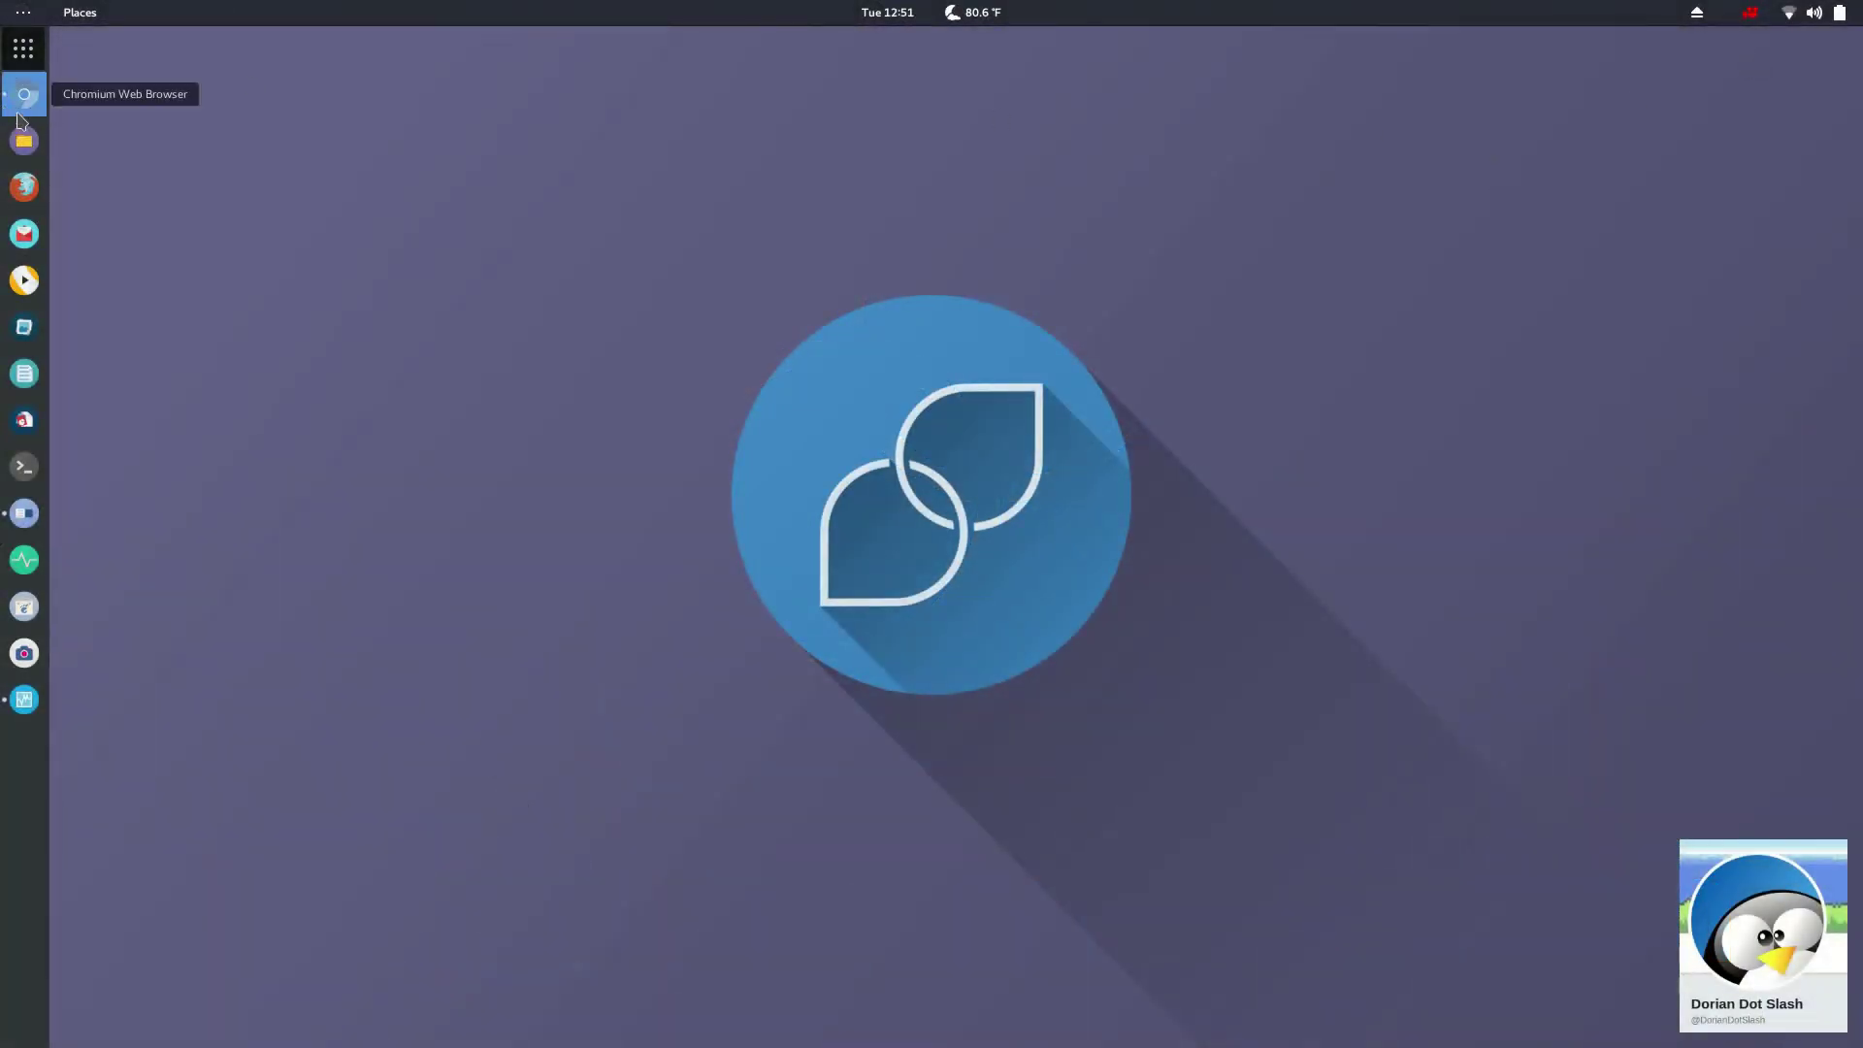
# Step: Return to Chromium's Korora Project home page, close the penguin image-search tab, and launch Settings
pyautogui.click(25, 97)
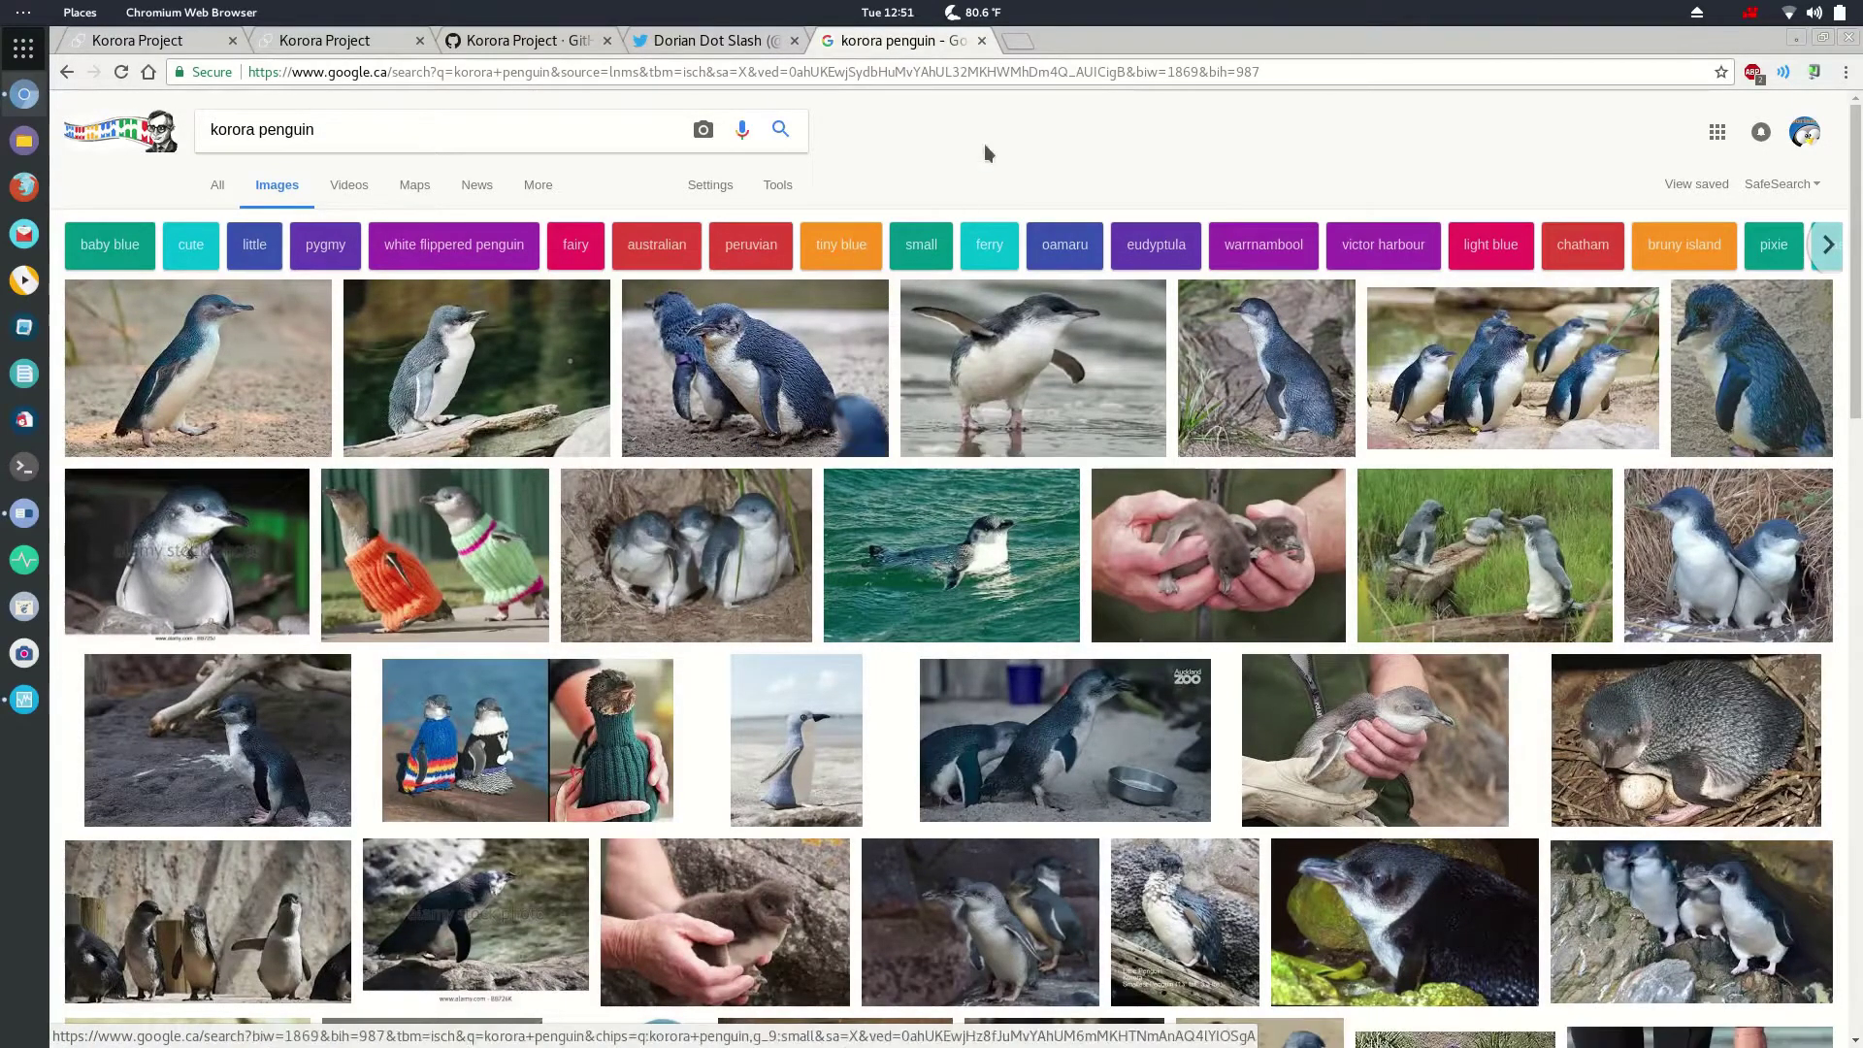
pyautogui.click(167, 44)
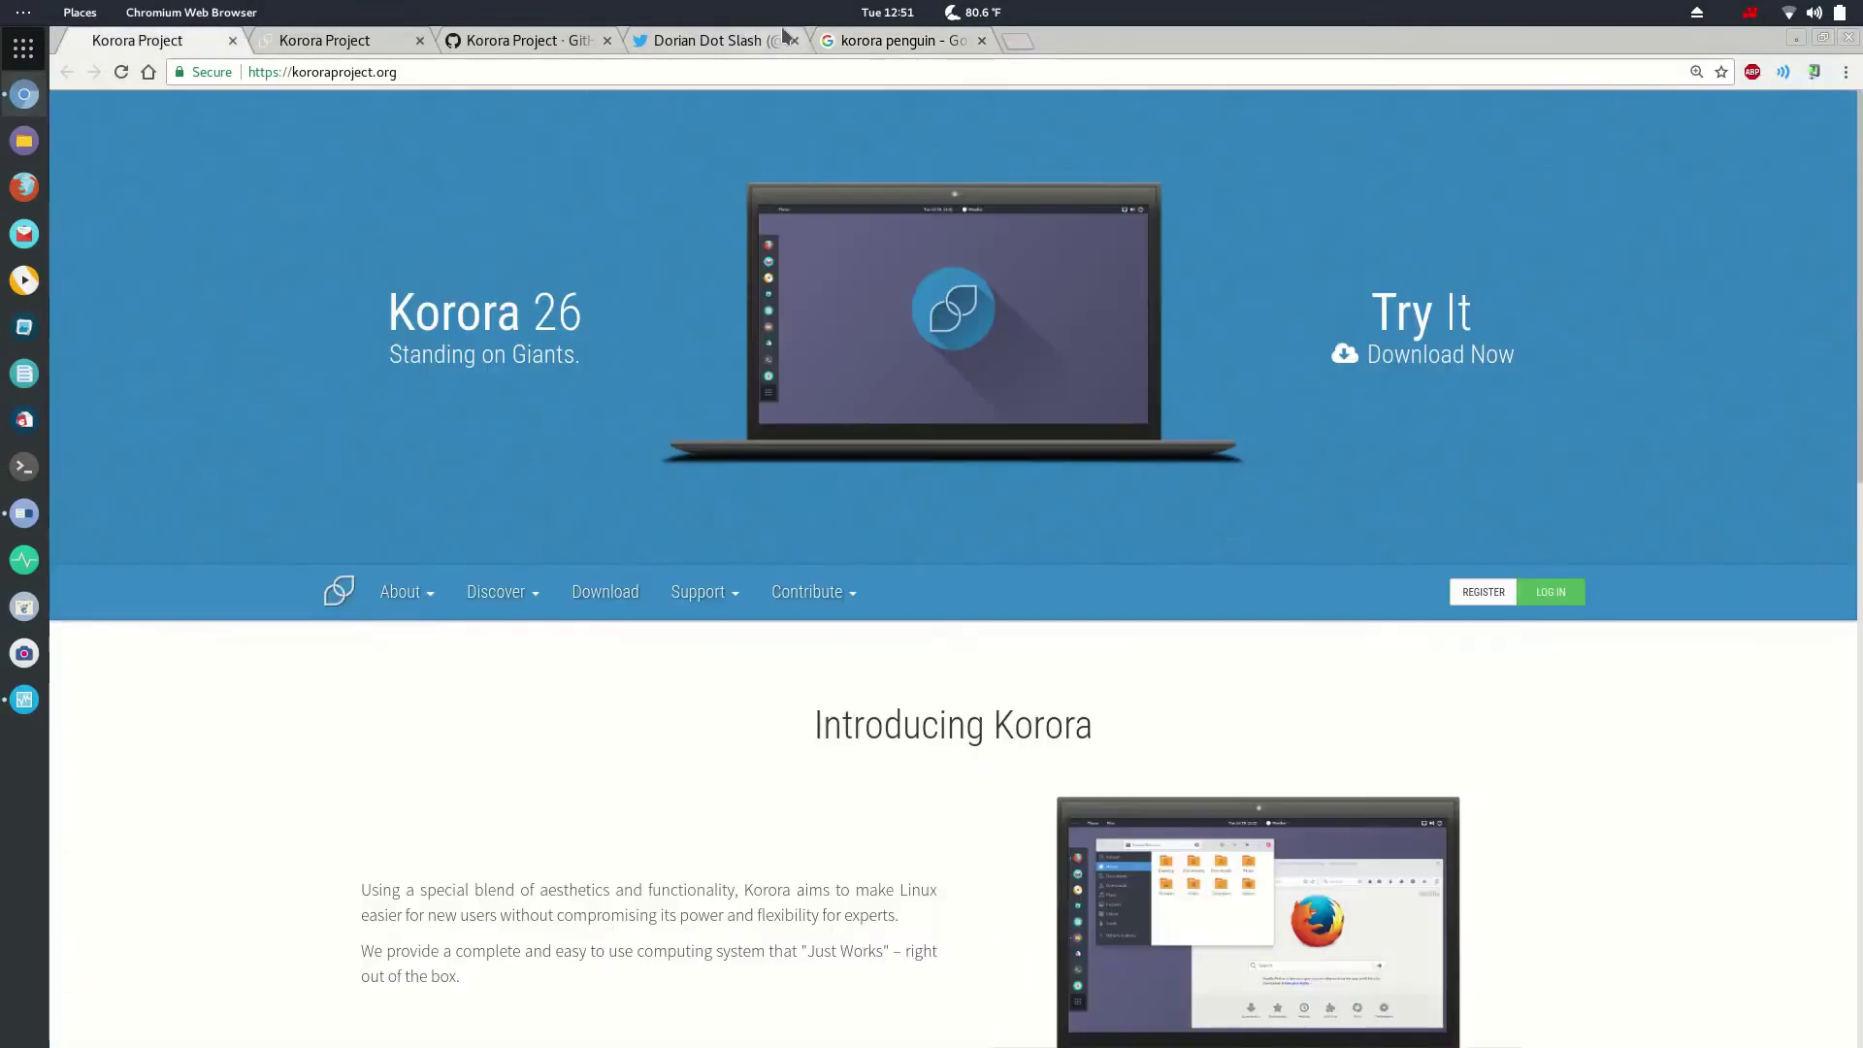
pyautogui.click(980, 42)
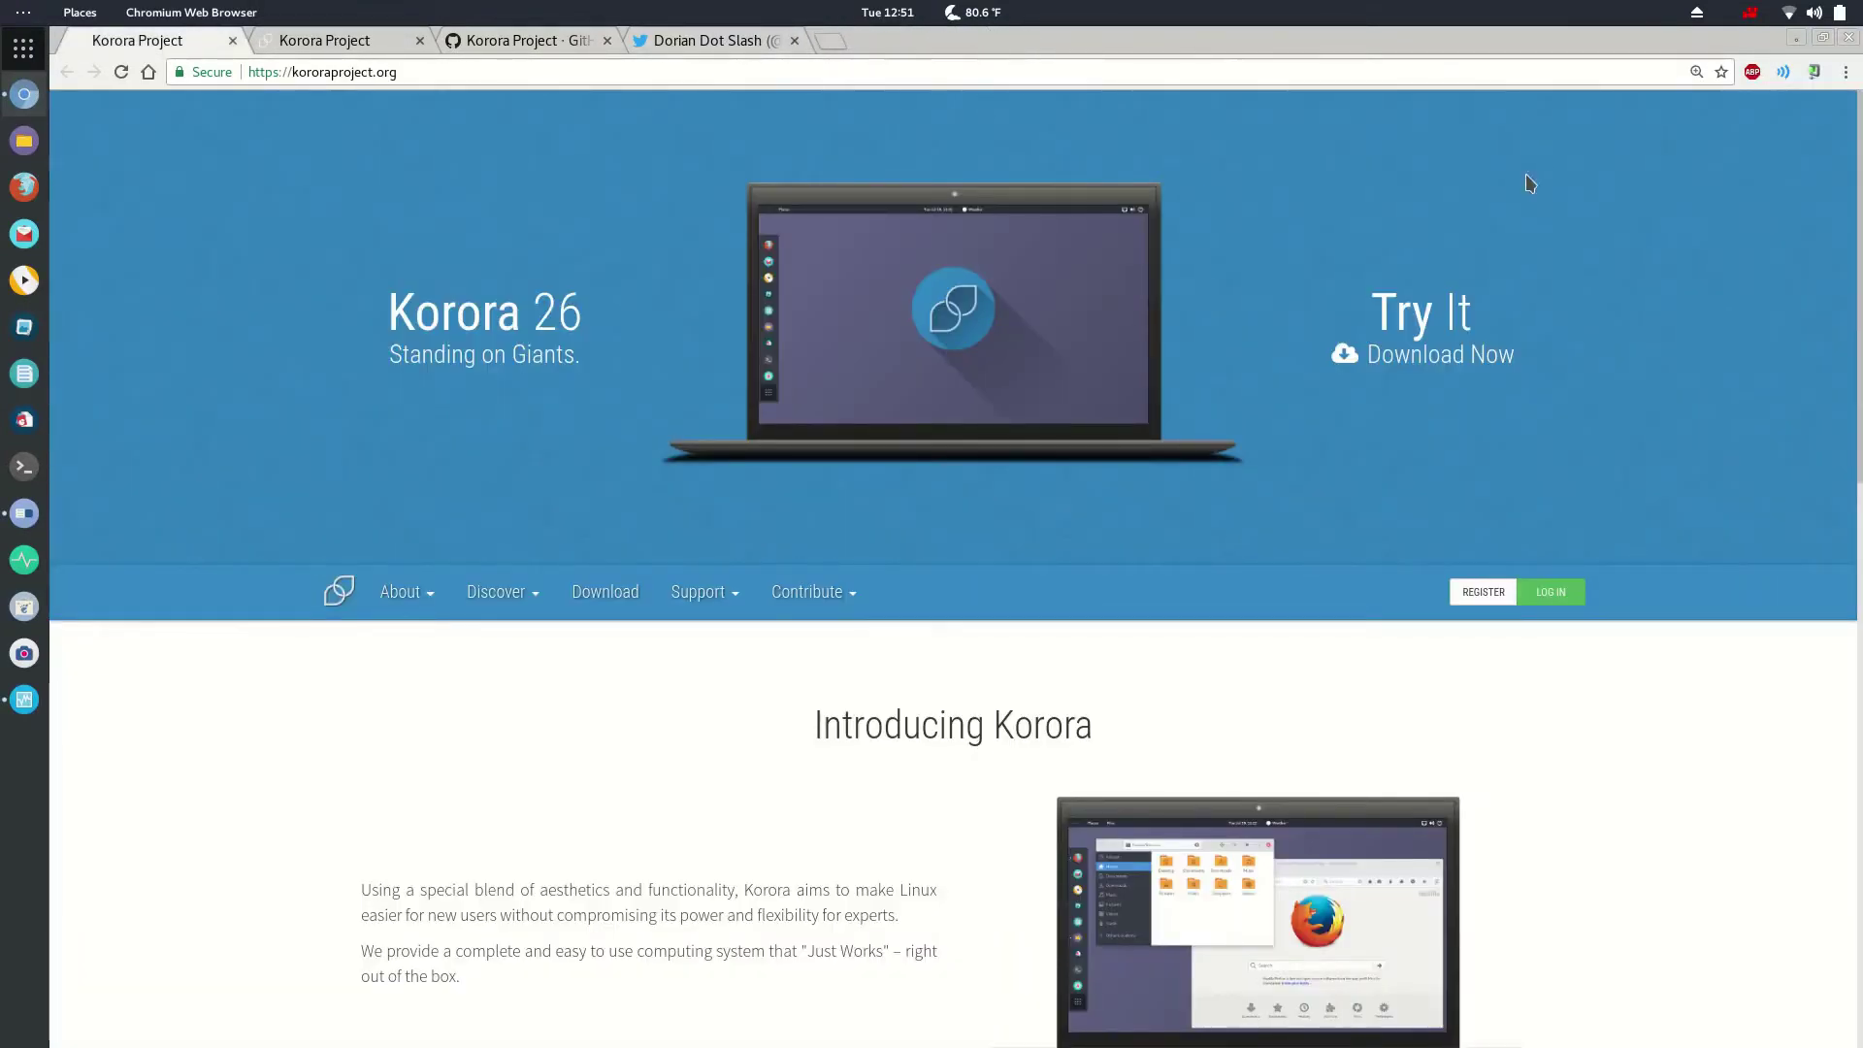
pyautogui.click(1812, 13)
pyautogui.click(1657, 308)
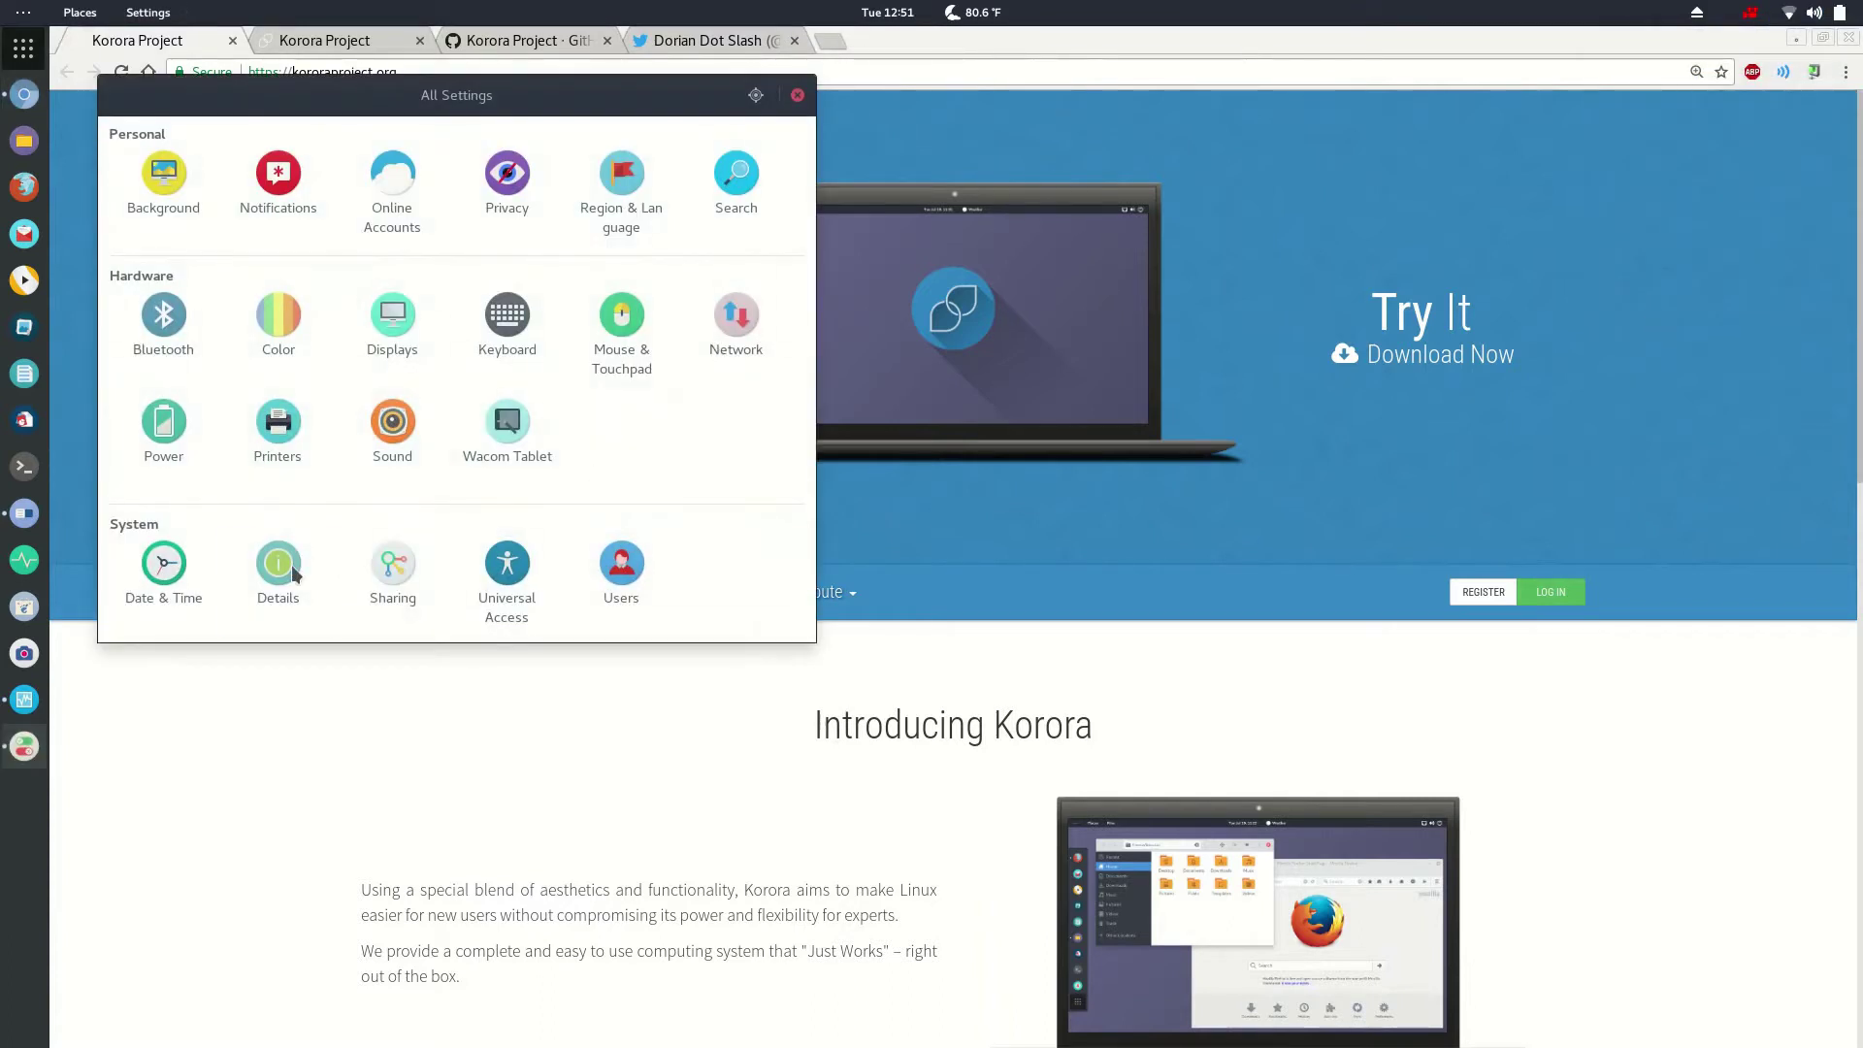
# Step: View the centred Details overview listing Korora 26 with GNOME 3.24.2, then close Settings
pyautogui.click(291, 573)
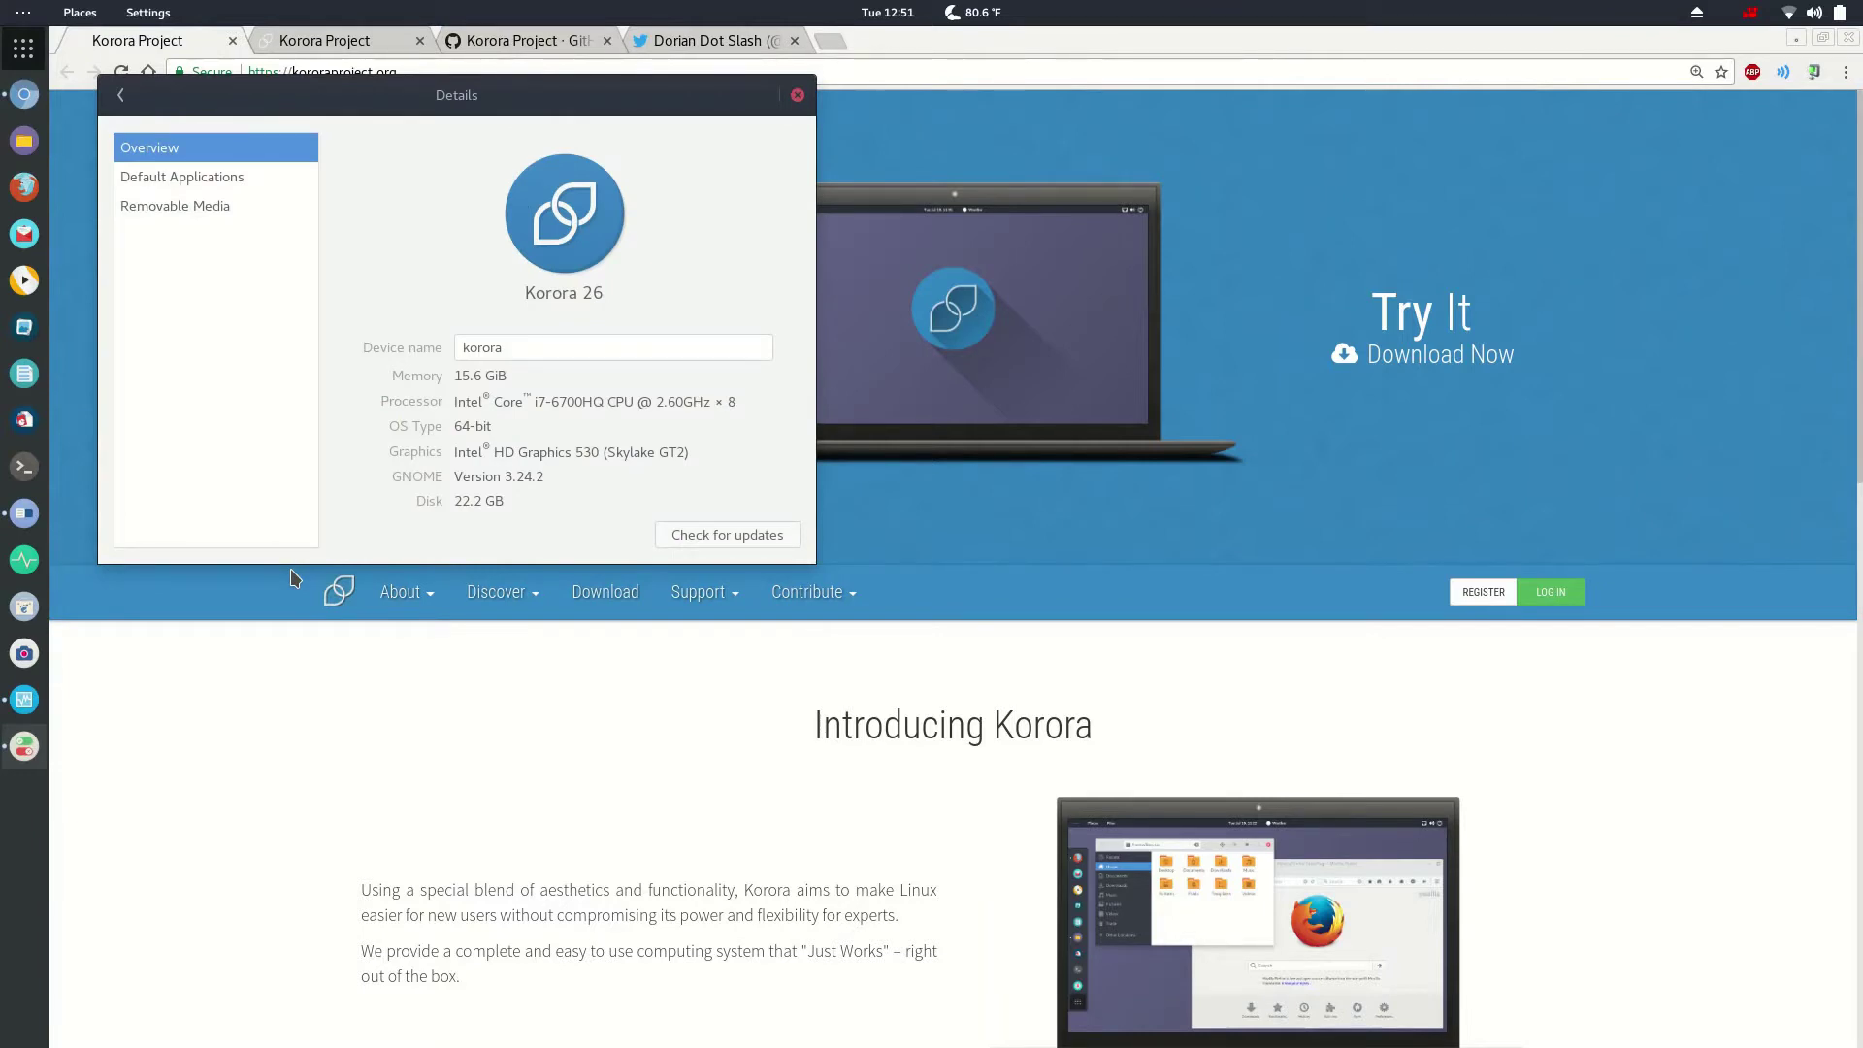
pyautogui.moveTo(566, 99); pyautogui.dragTo(1075, 267)
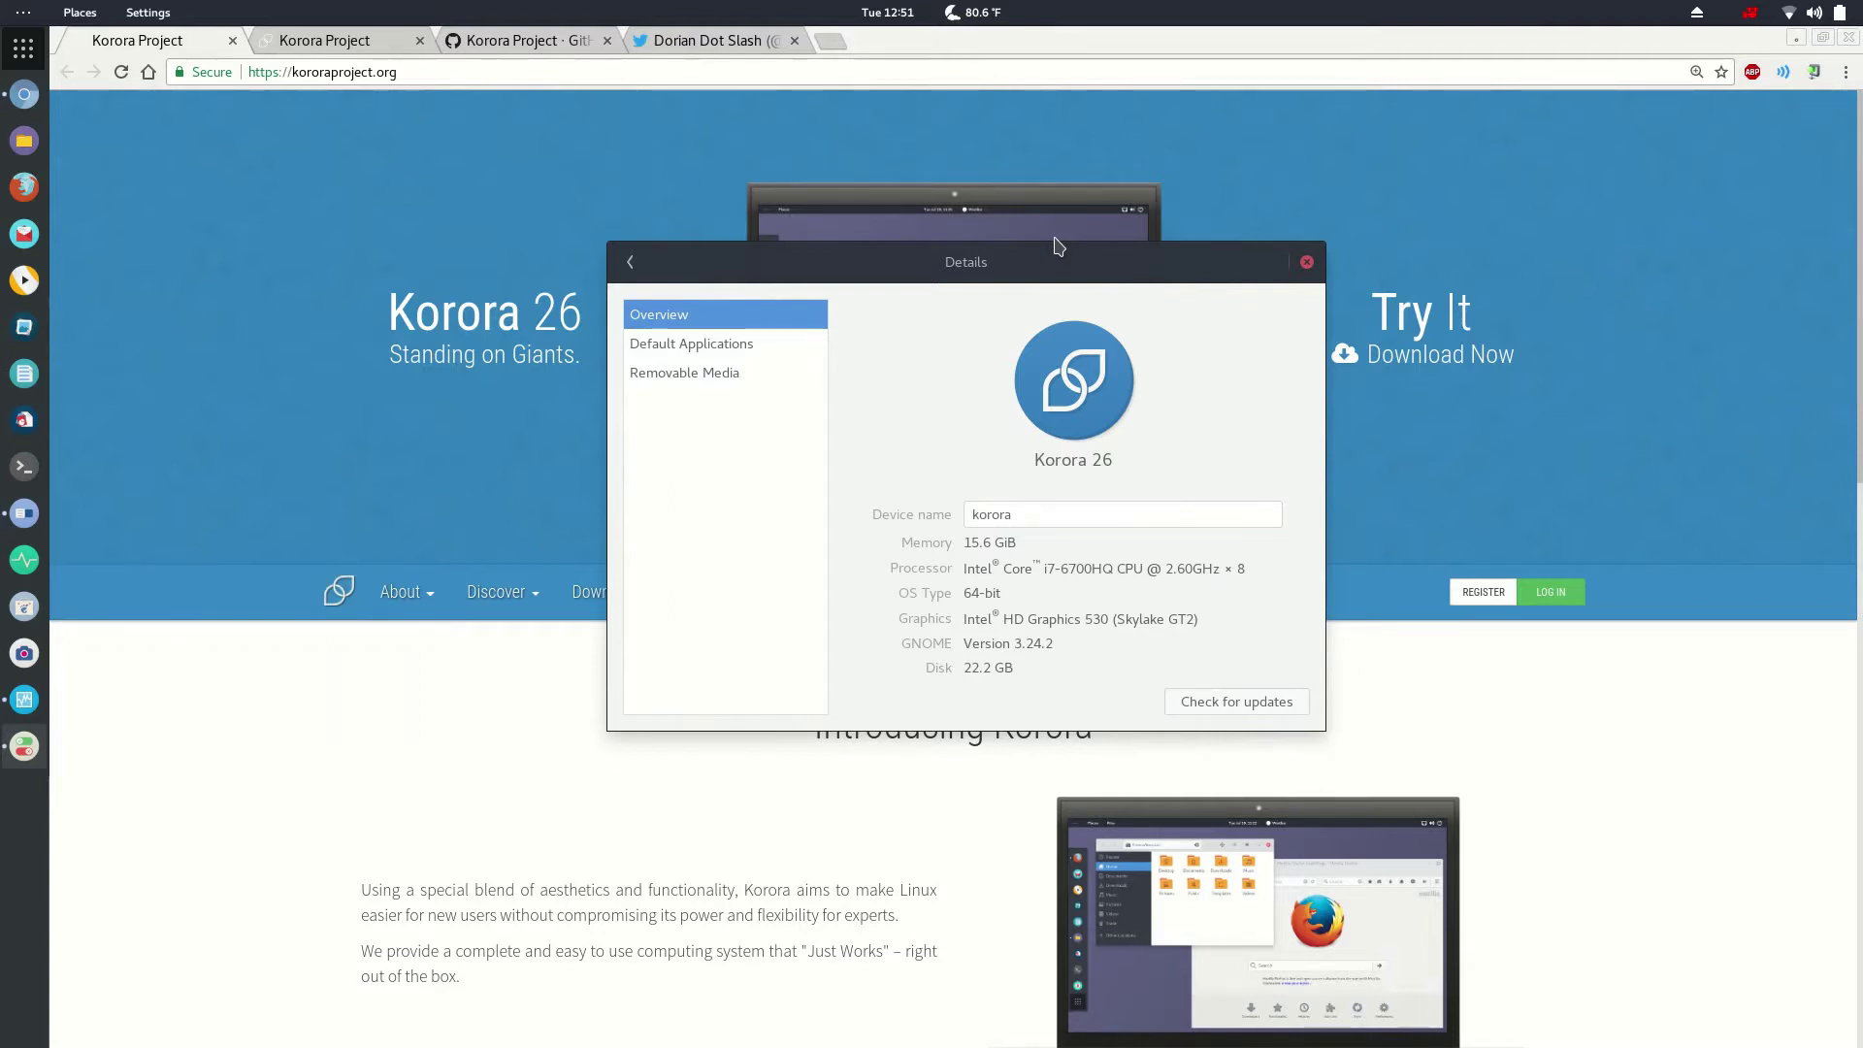
pyautogui.click(1306, 263)
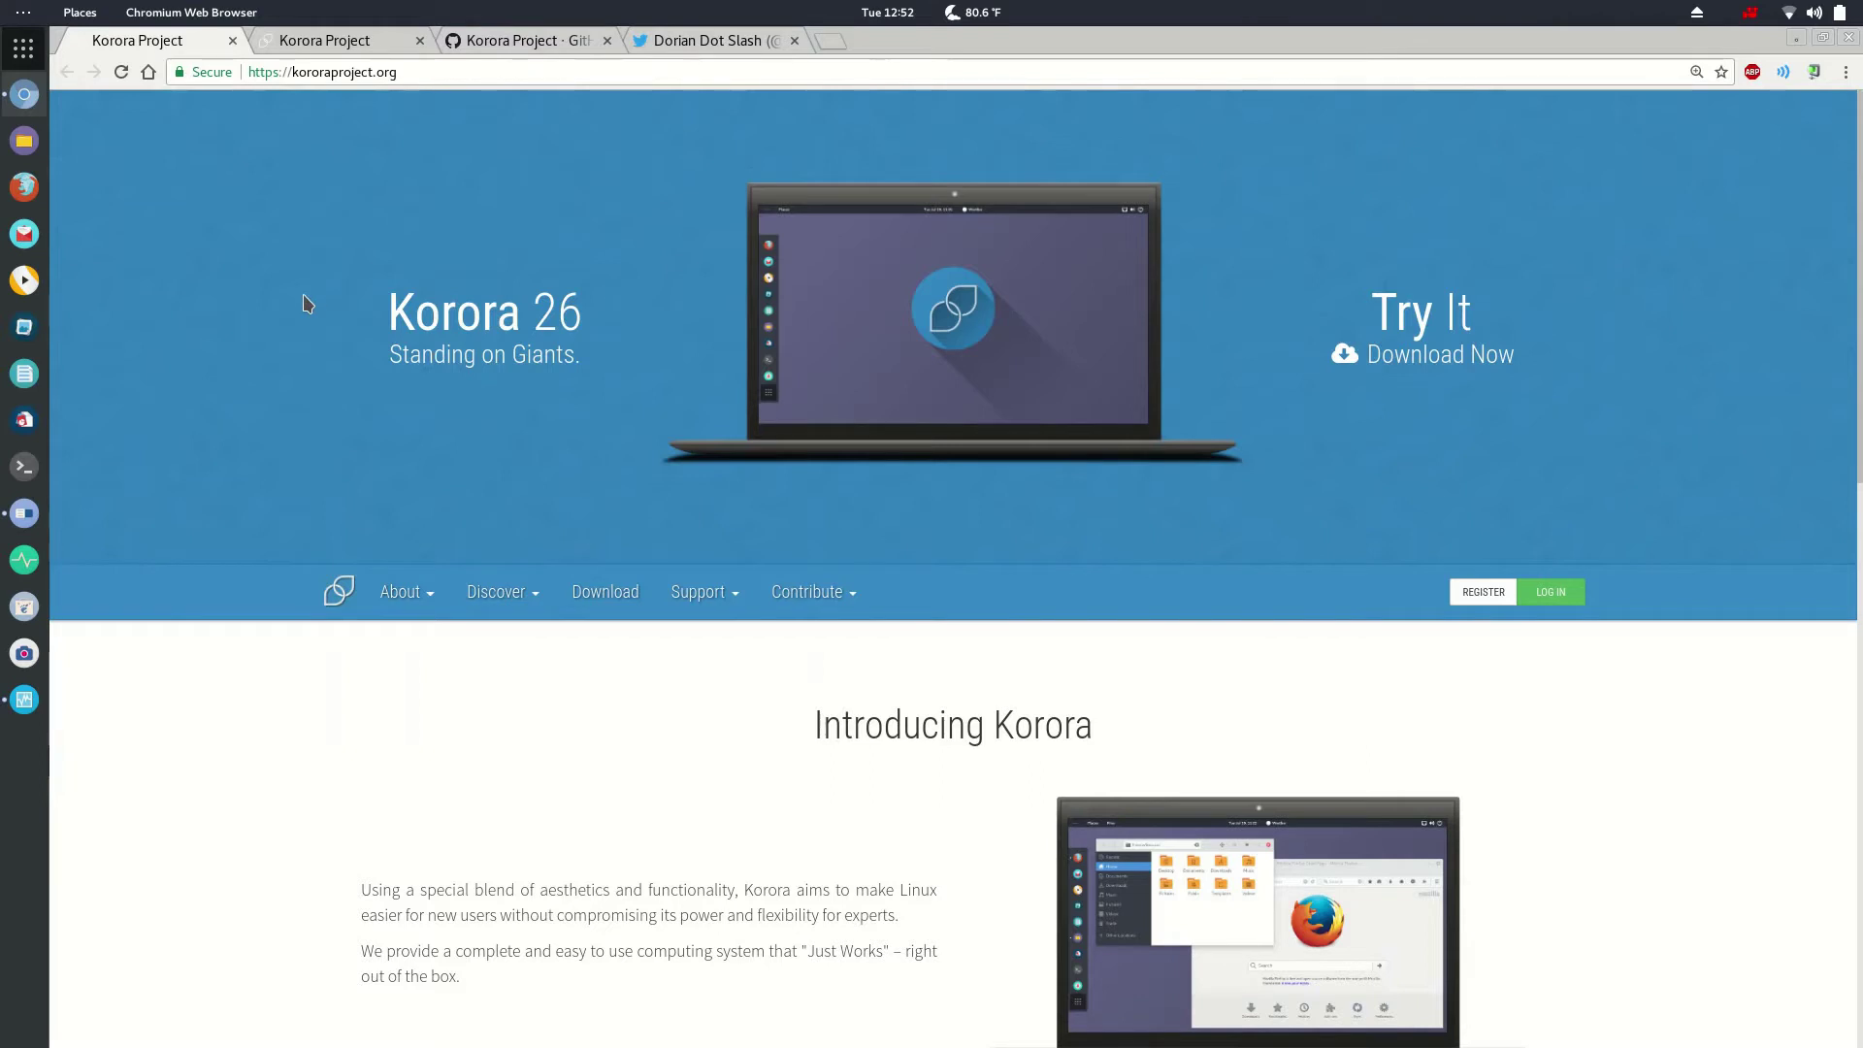
# Step: Scroll through 'Introducing Korora' and the Innovation, Community, Security, Choice and Freedom sections
pyautogui.scroll(-4, 364, 475)
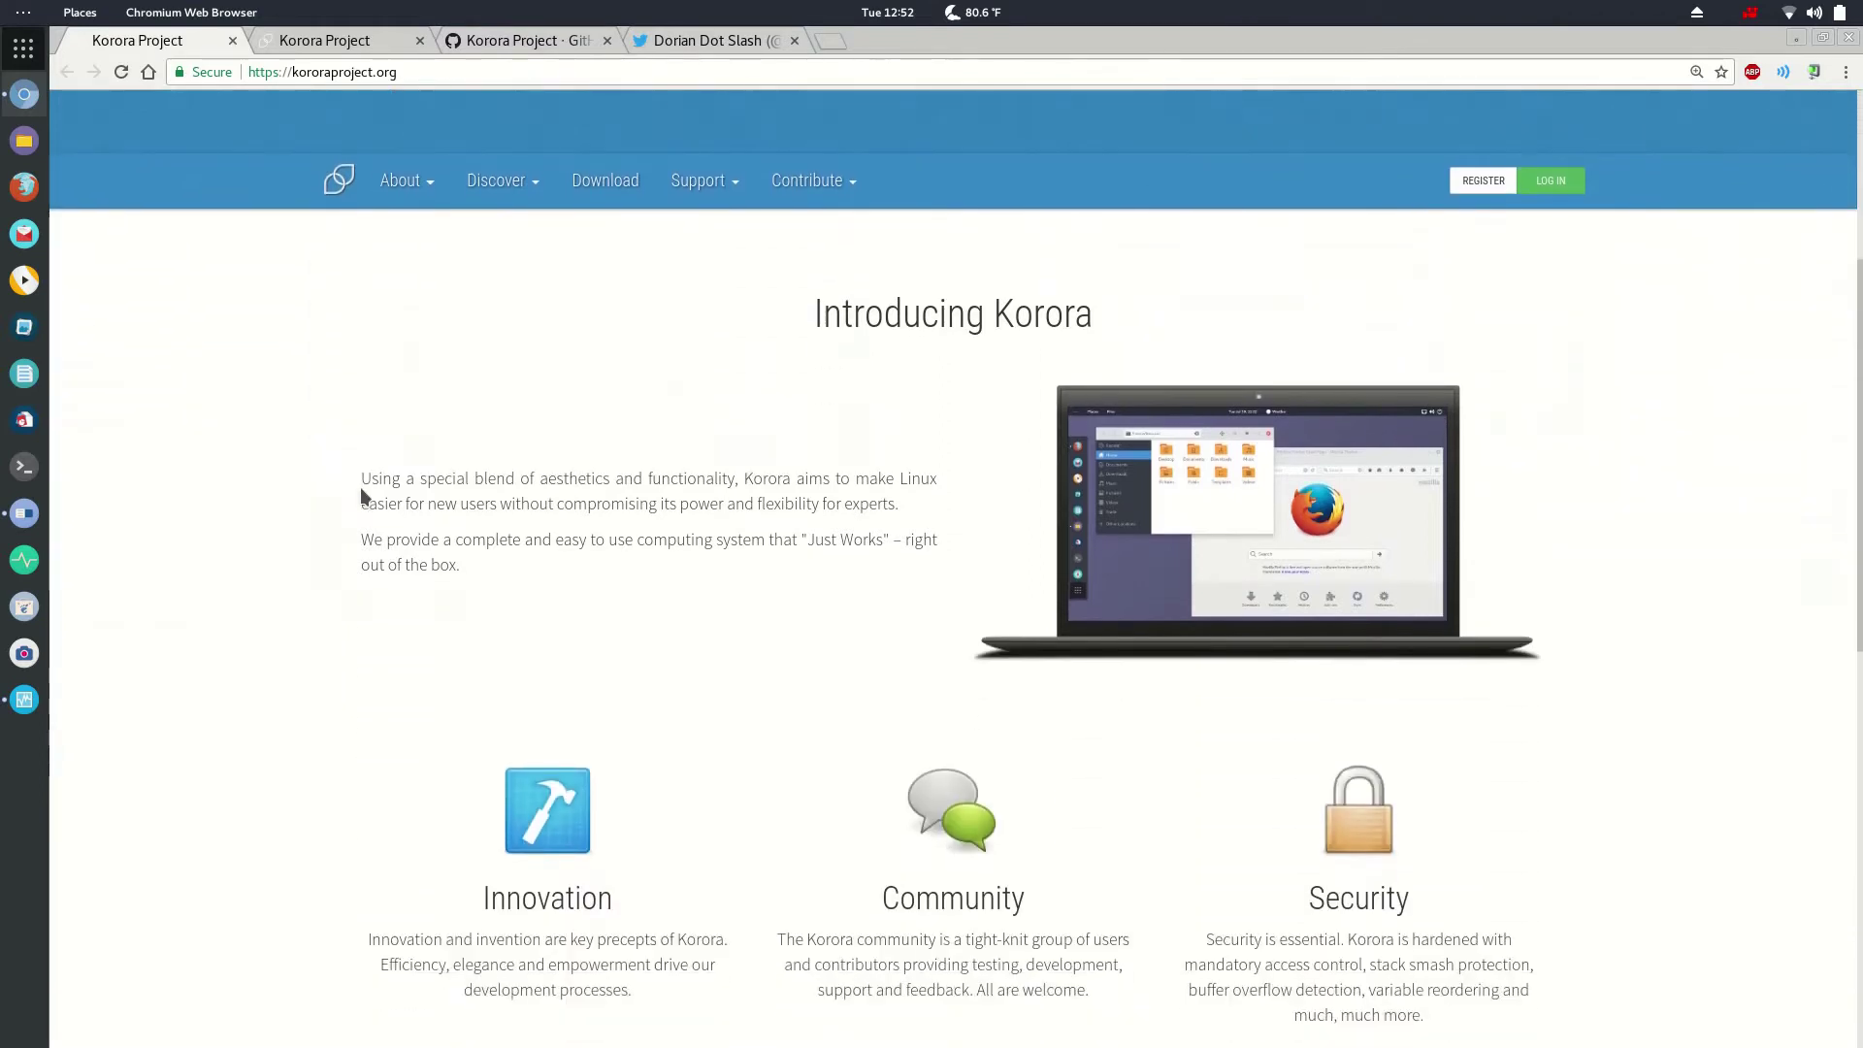
pyautogui.scroll(-4, 361, 496)
pyautogui.scroll(8, 351, 526)
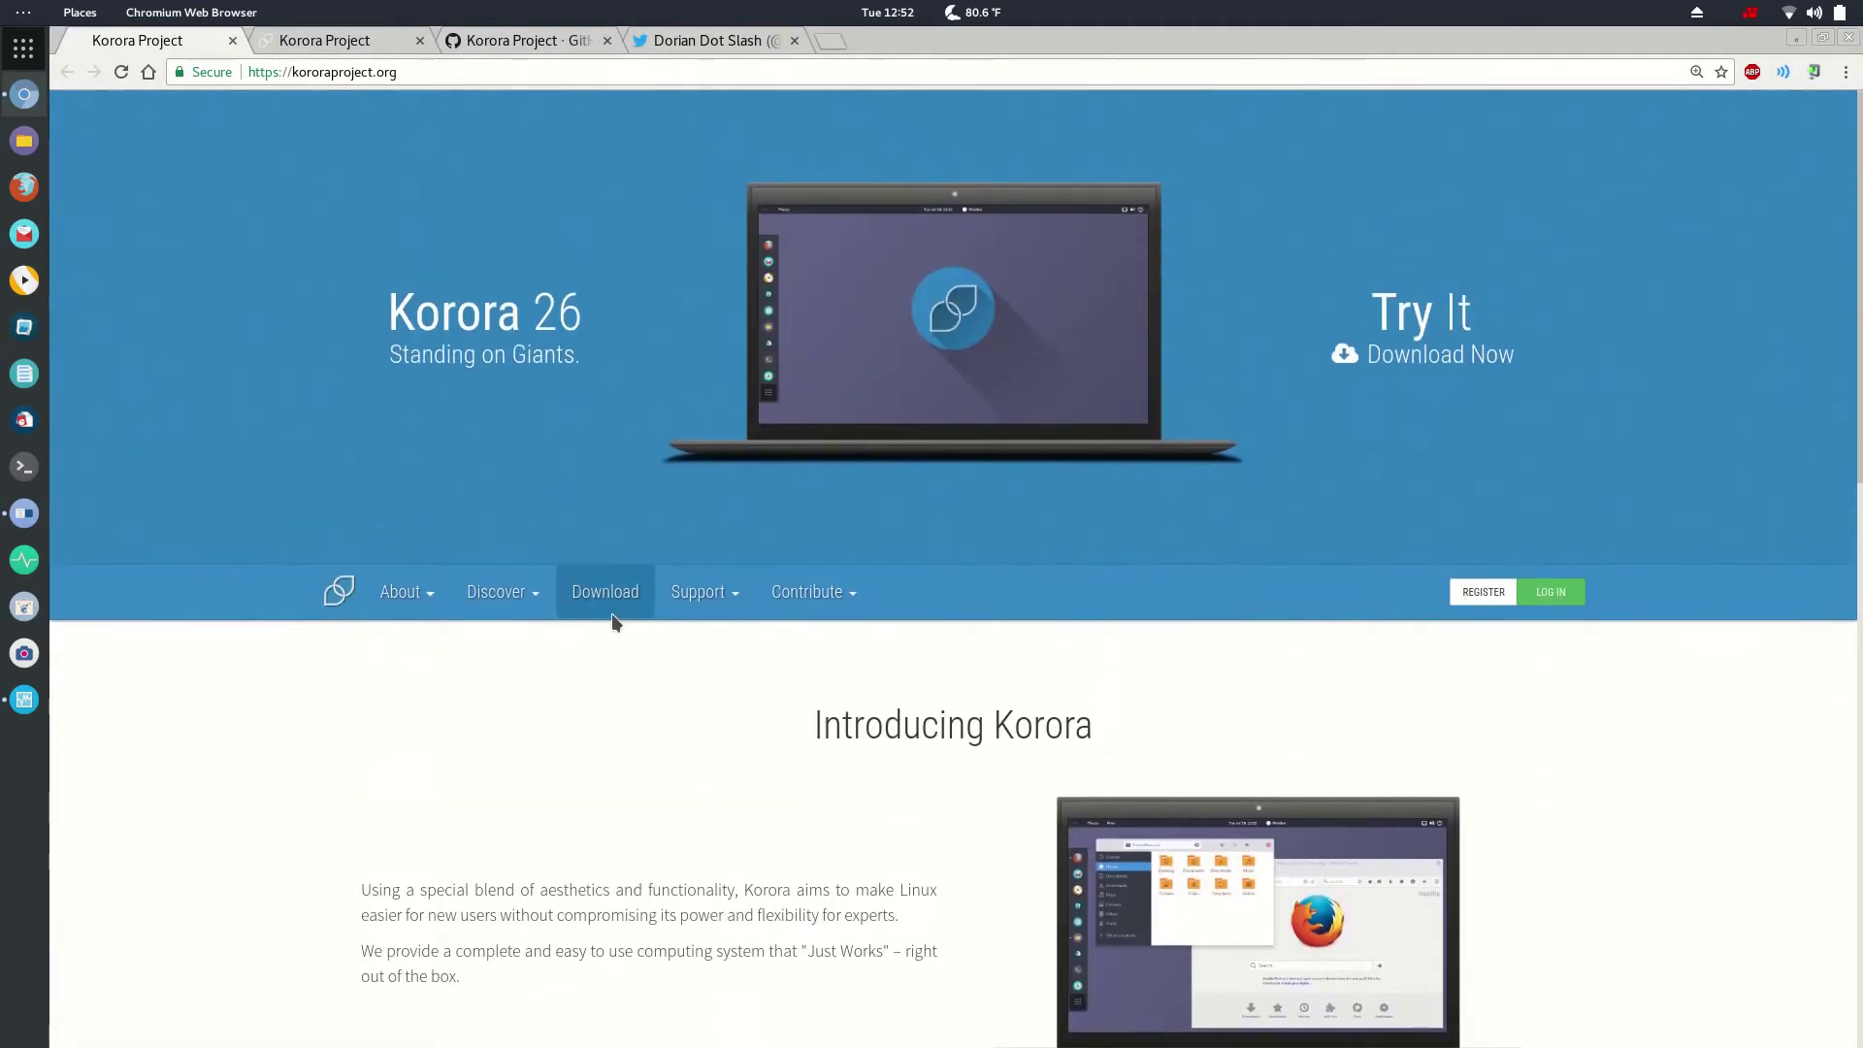
pyautogui.scroll(-4, 807, 728)
pyautogui.scroll(-2, 893, 730)
pyautogui.scroll(4, 1342, 471)
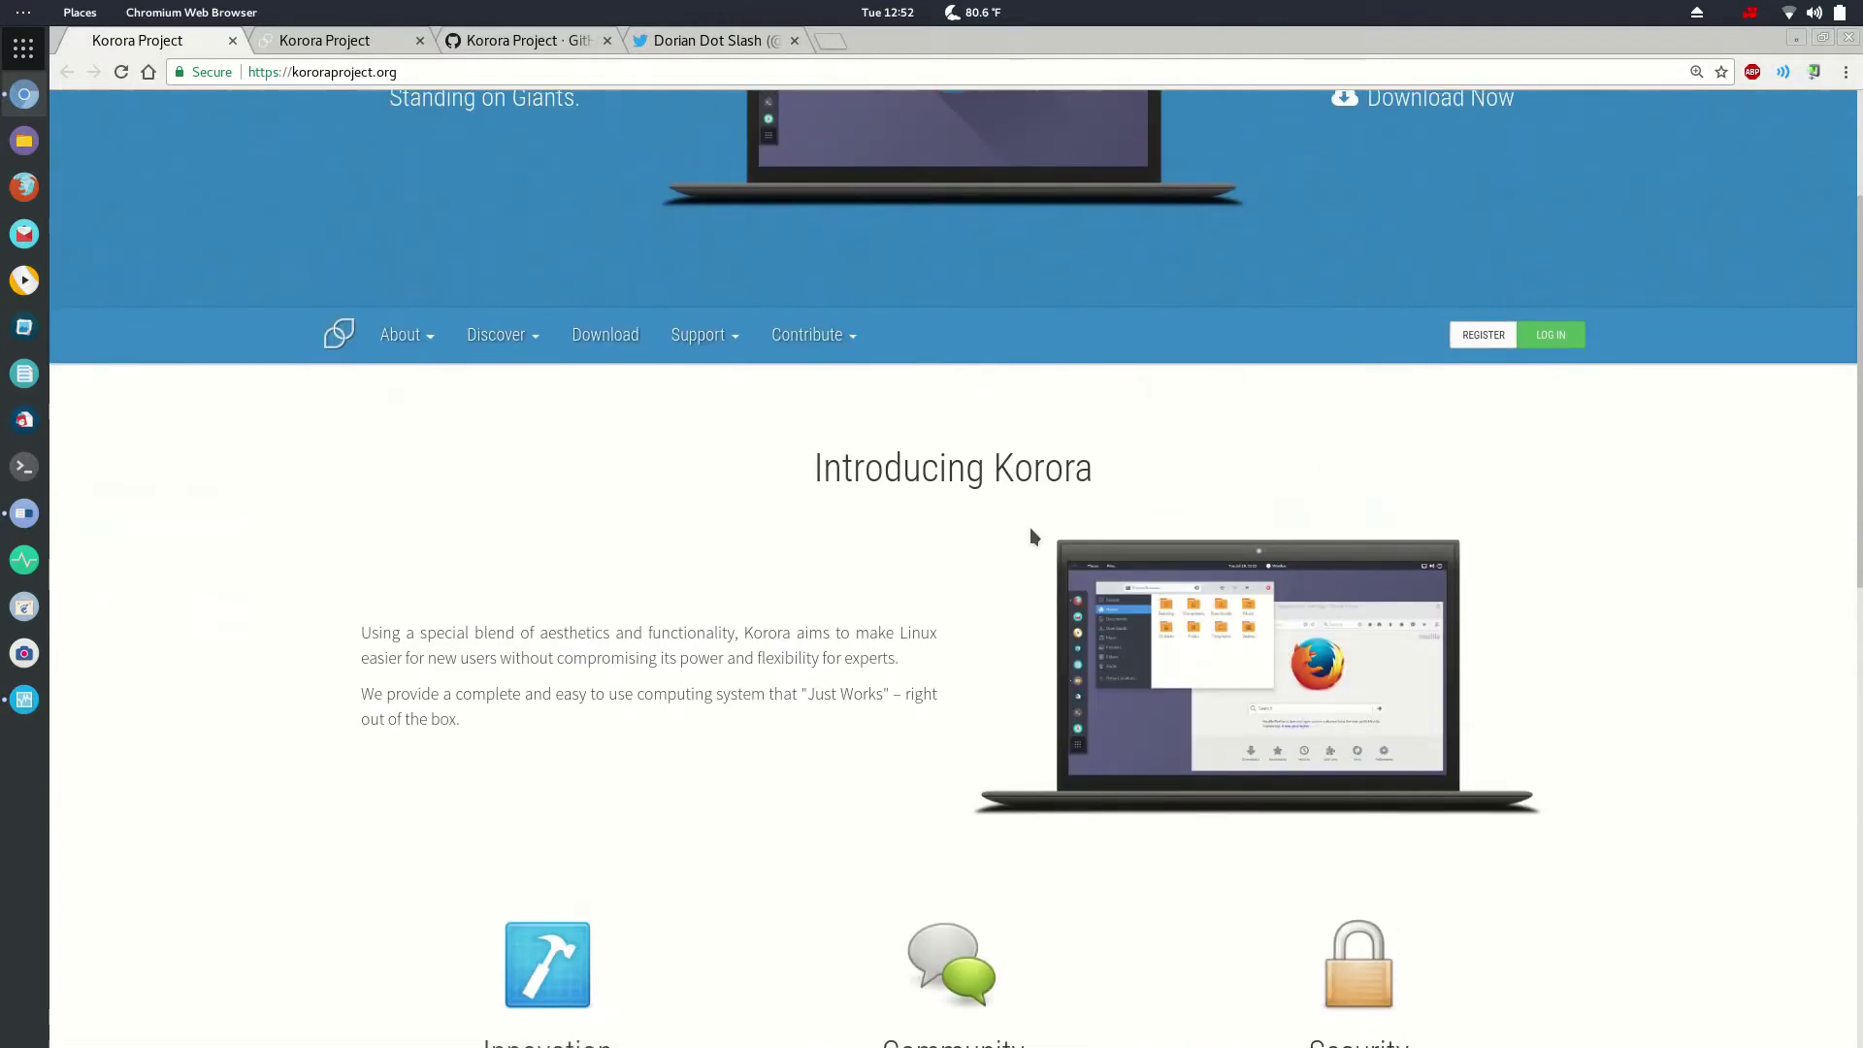
pyautogui.scroll(-4, 840, 640)
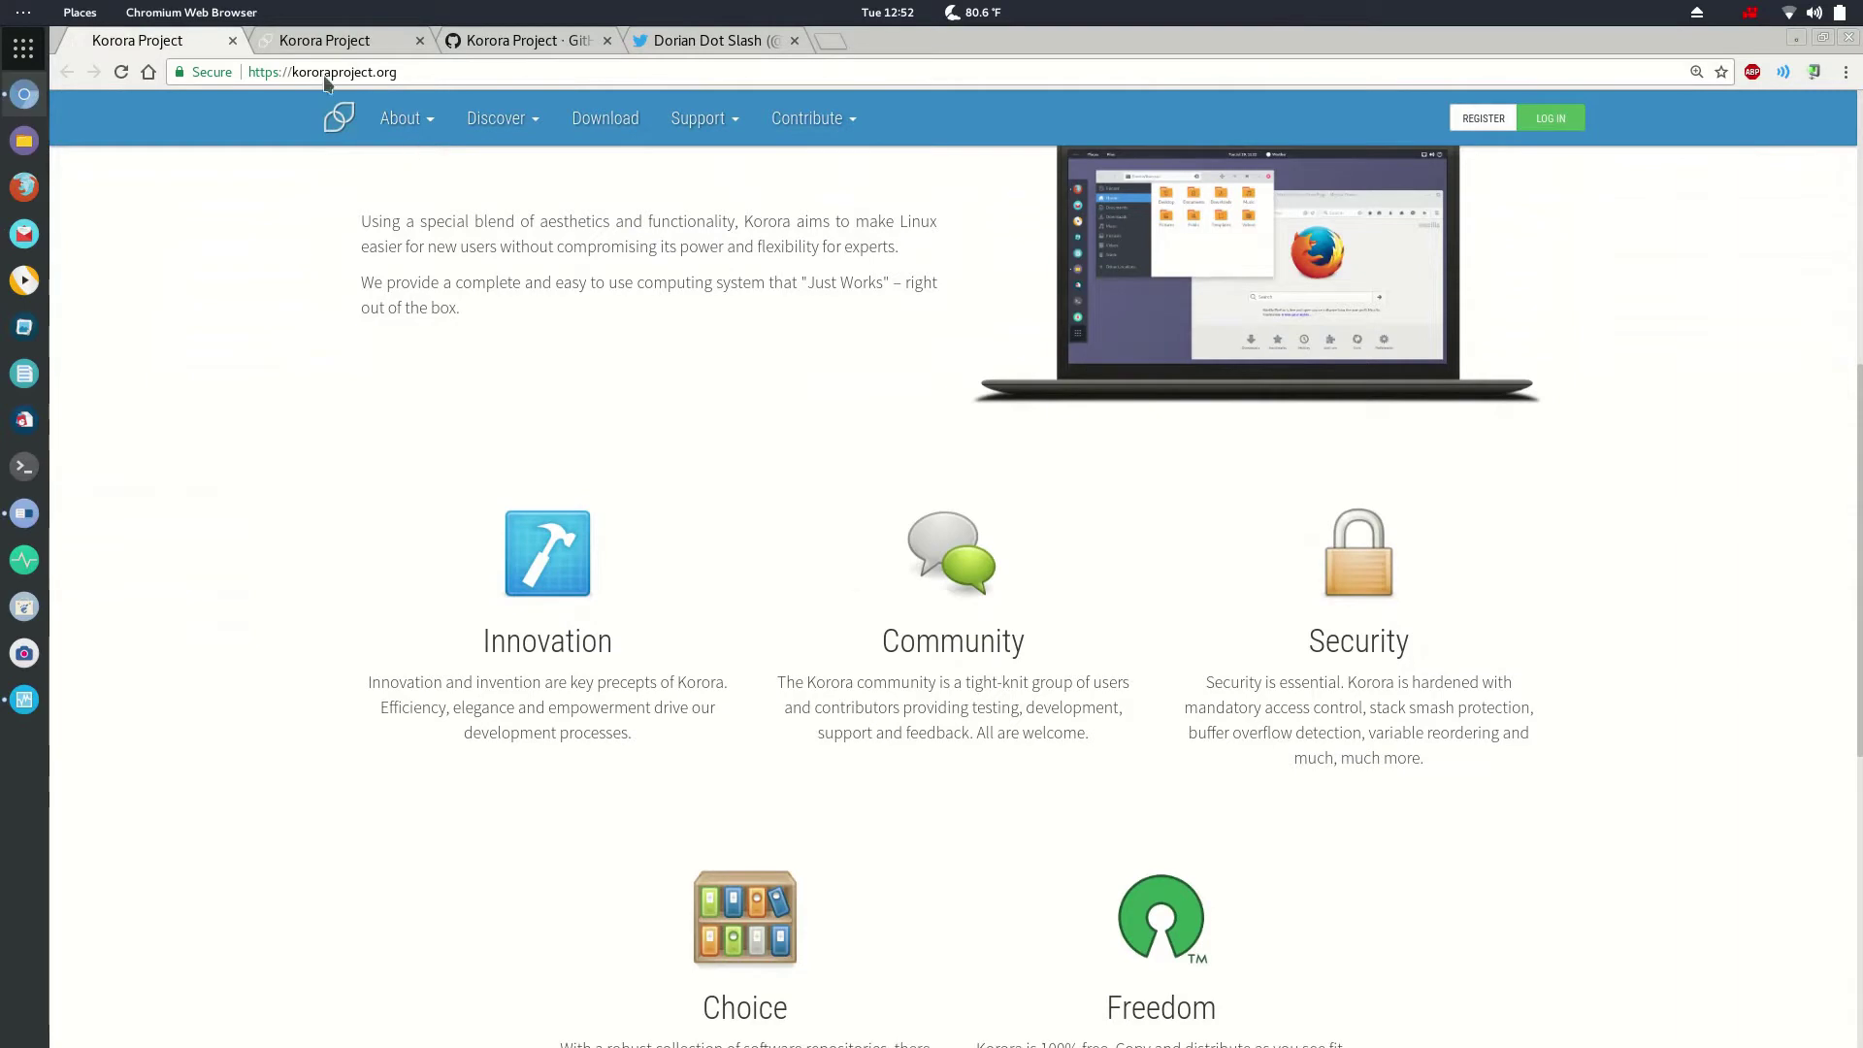
# Step: Switch to the Korora GitHub organization page and scroll its 109-repository list toward kp-korora-welcome
pyautogui.click(326, 45)
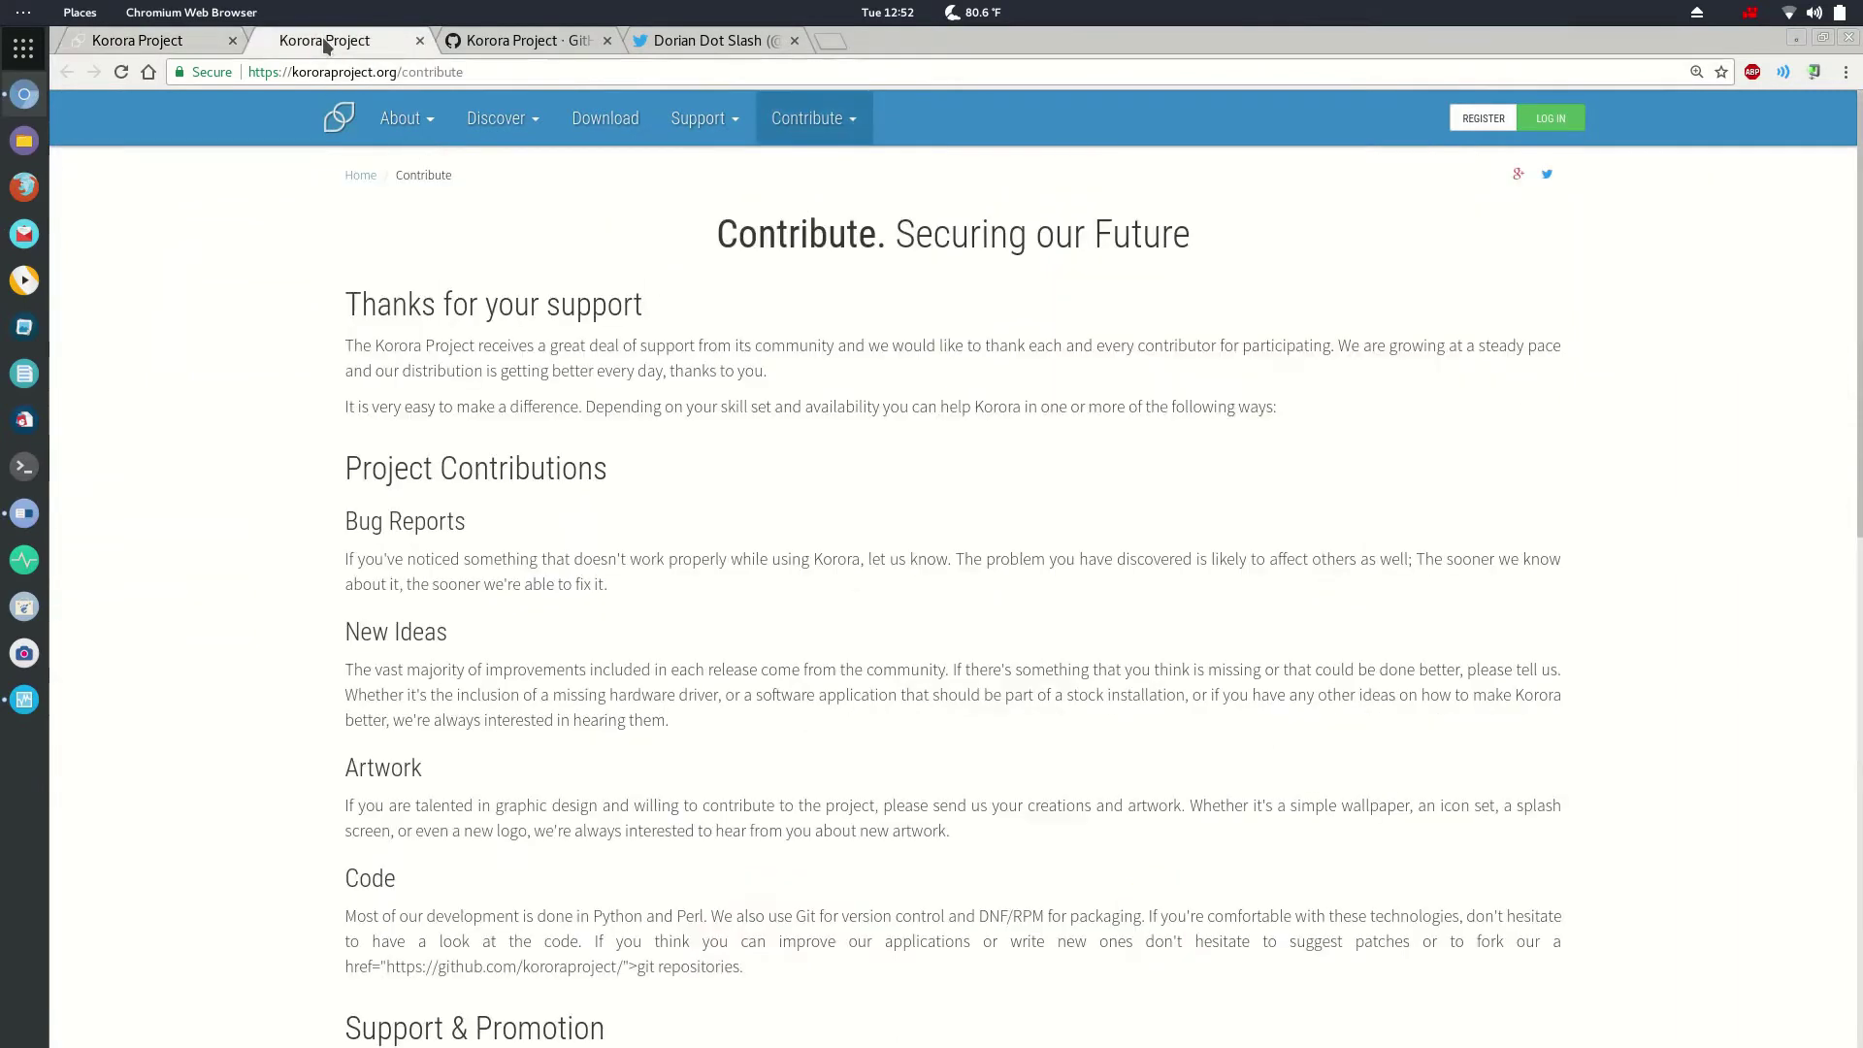
pyautogui.click(514, 47)
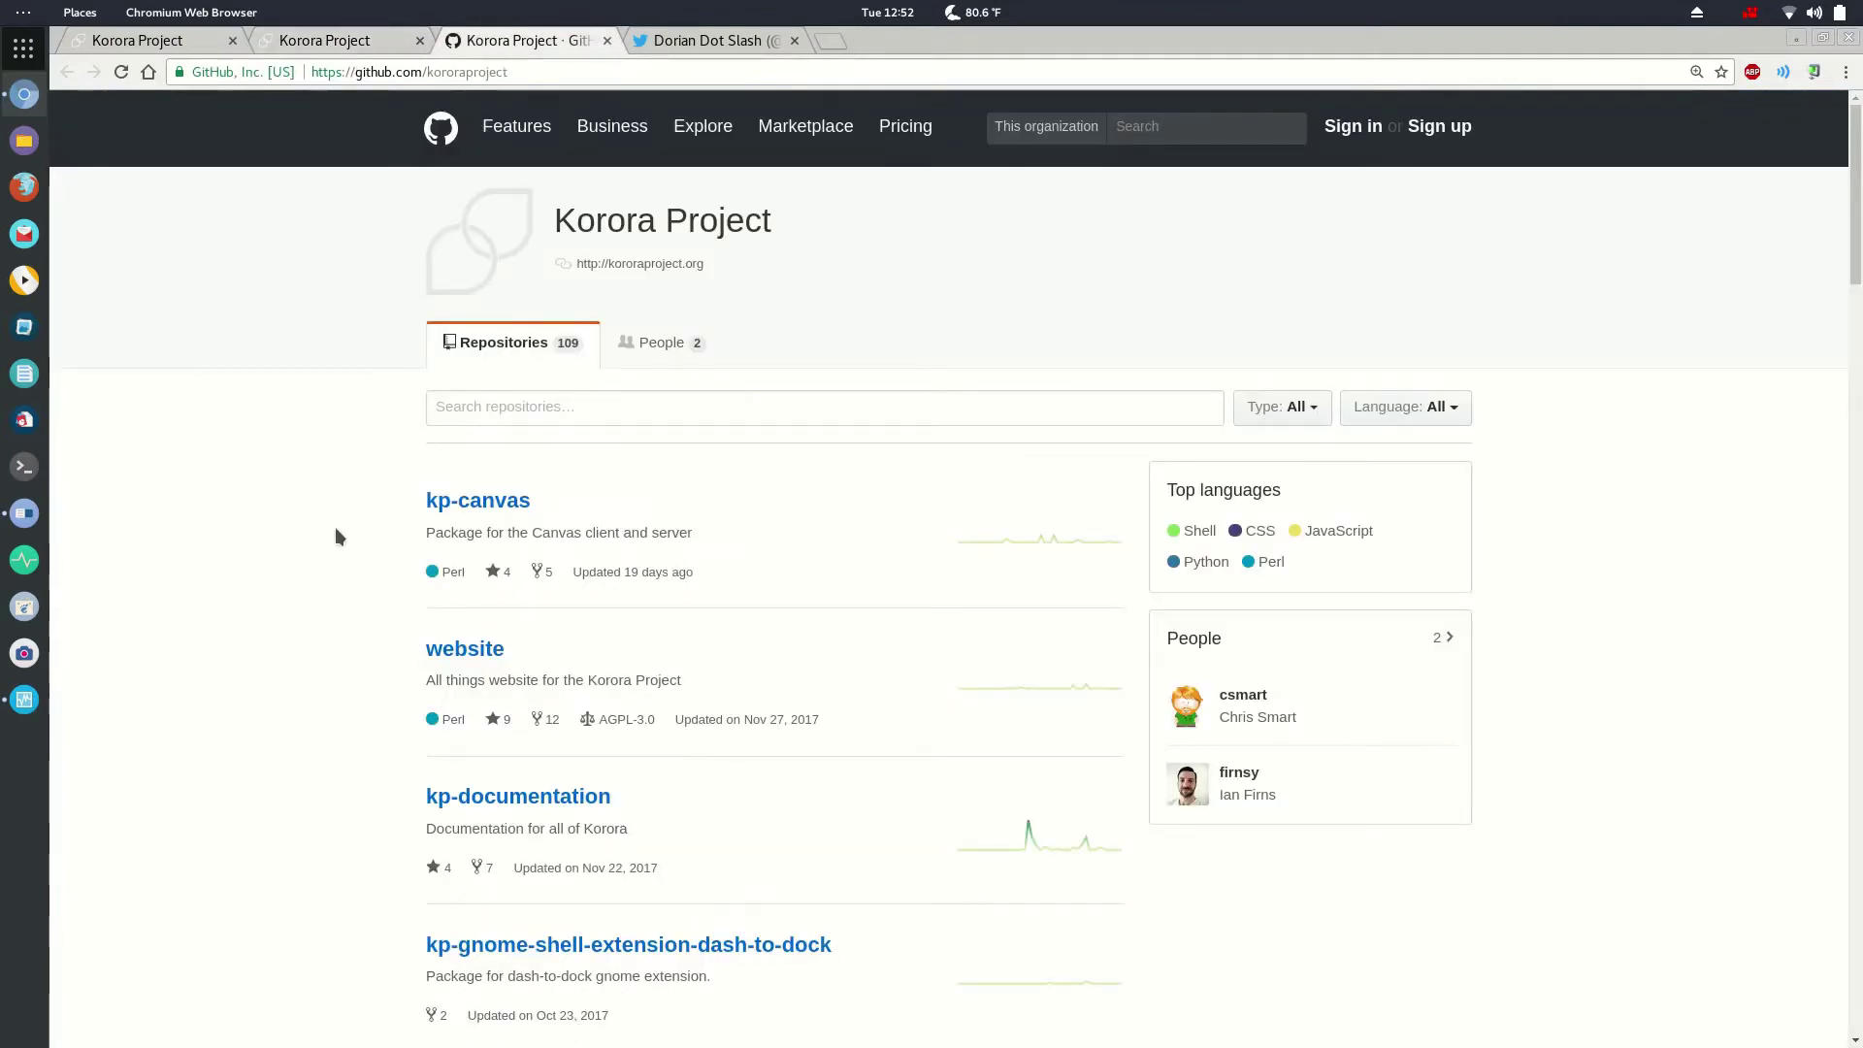
pyautogui.scroll(-4, 330, 546)
pyautogui.scroll(-5, 328, 563)
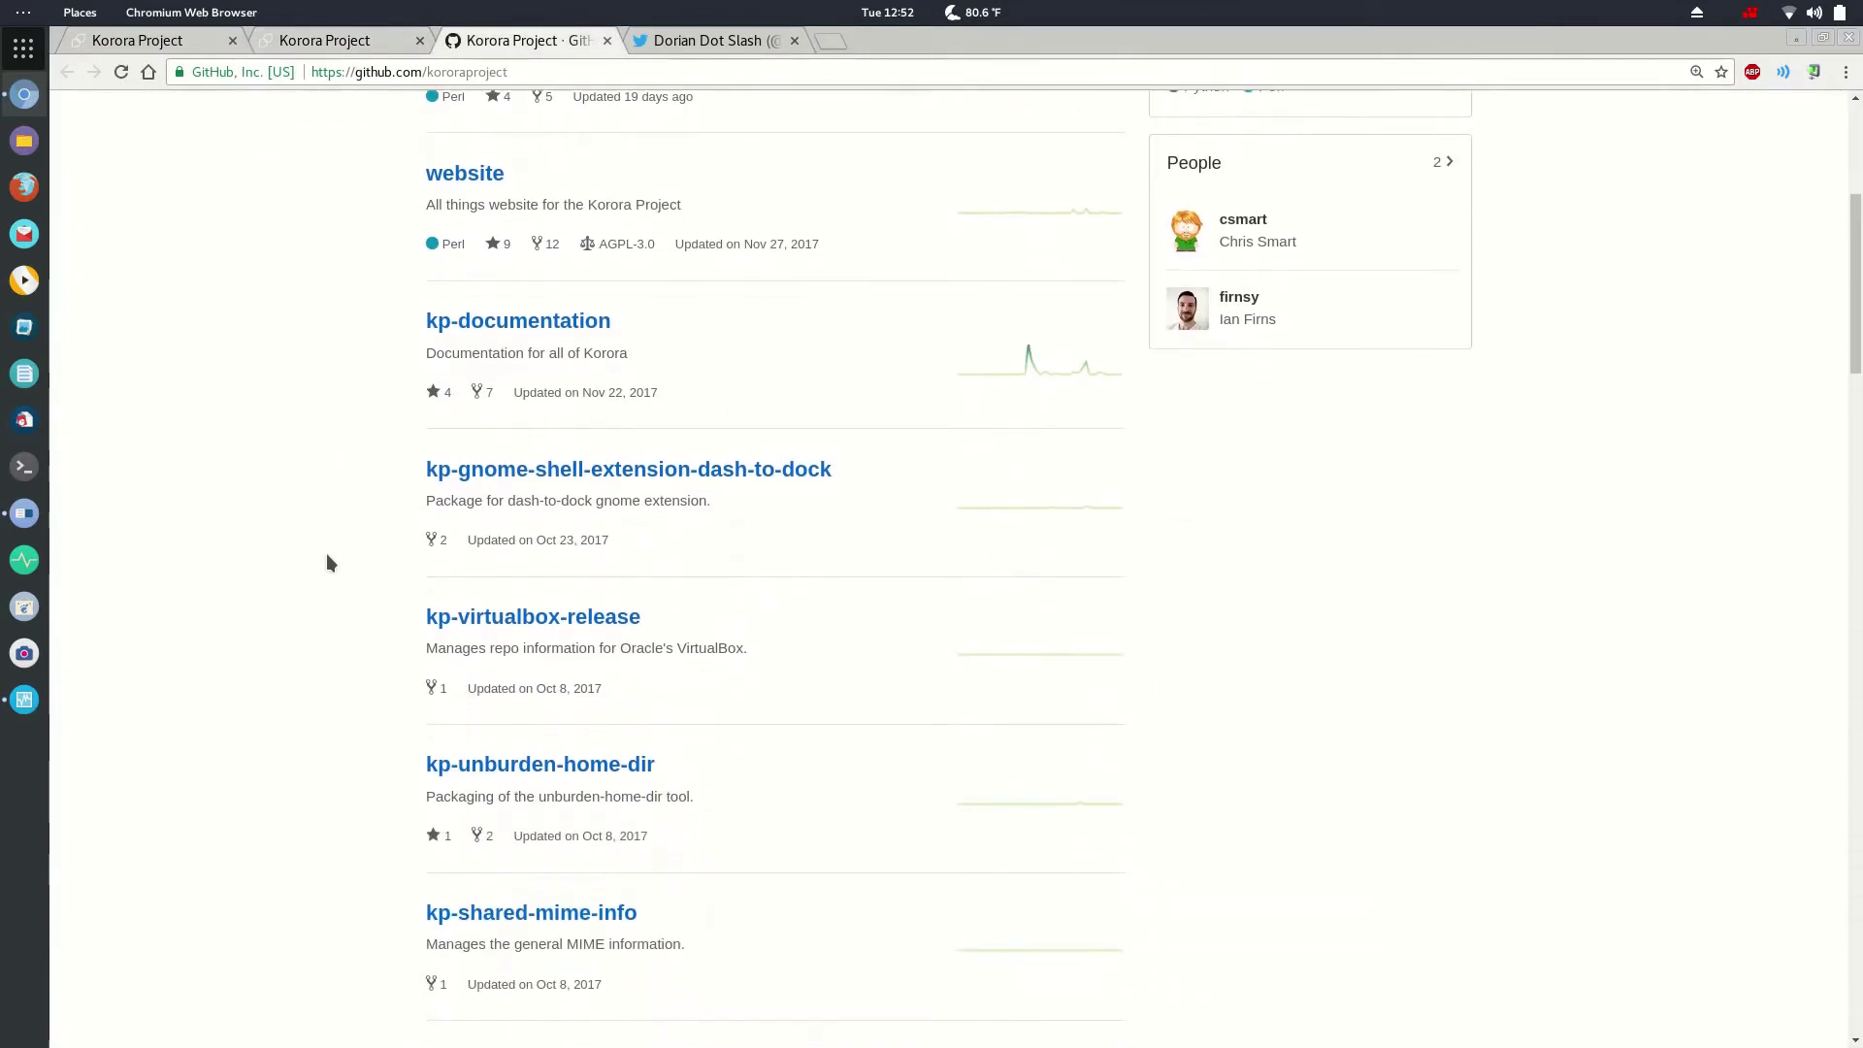
pyautogui.scroll(-6, 334, 565)
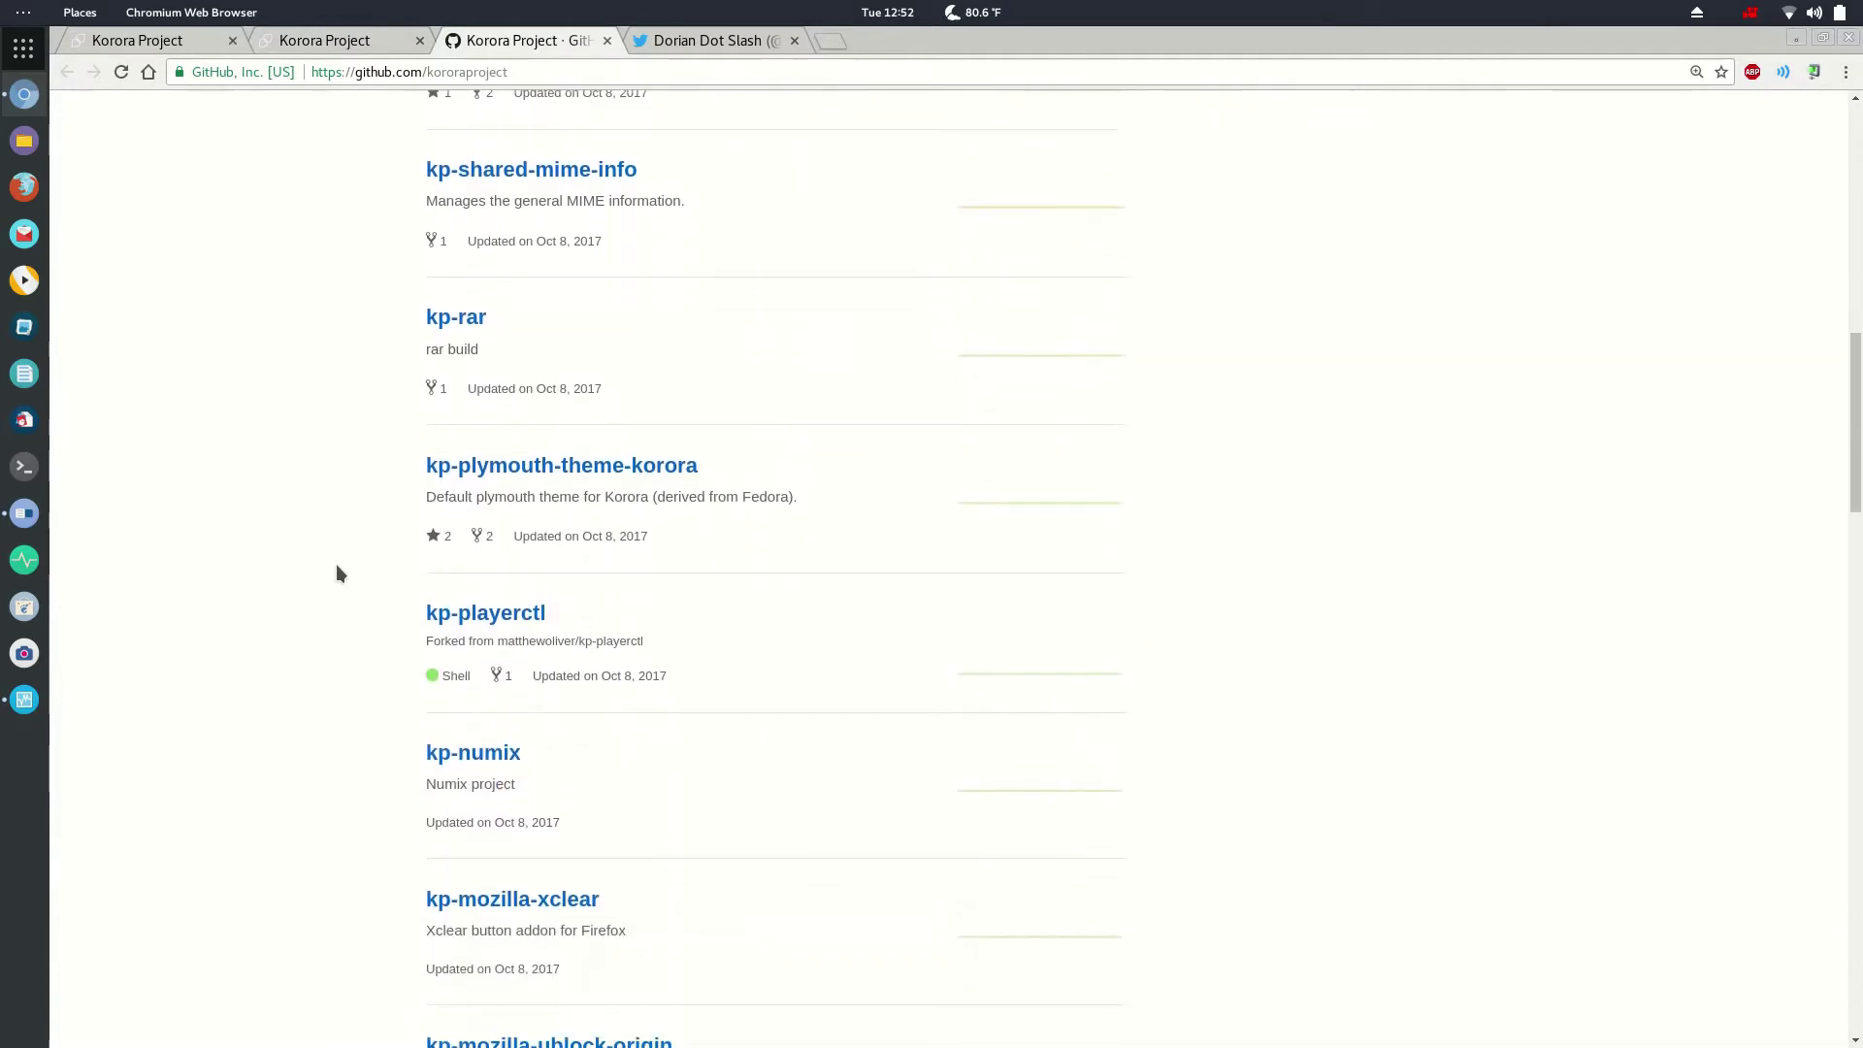
pyautogui.scroll(-5, 326, 602)
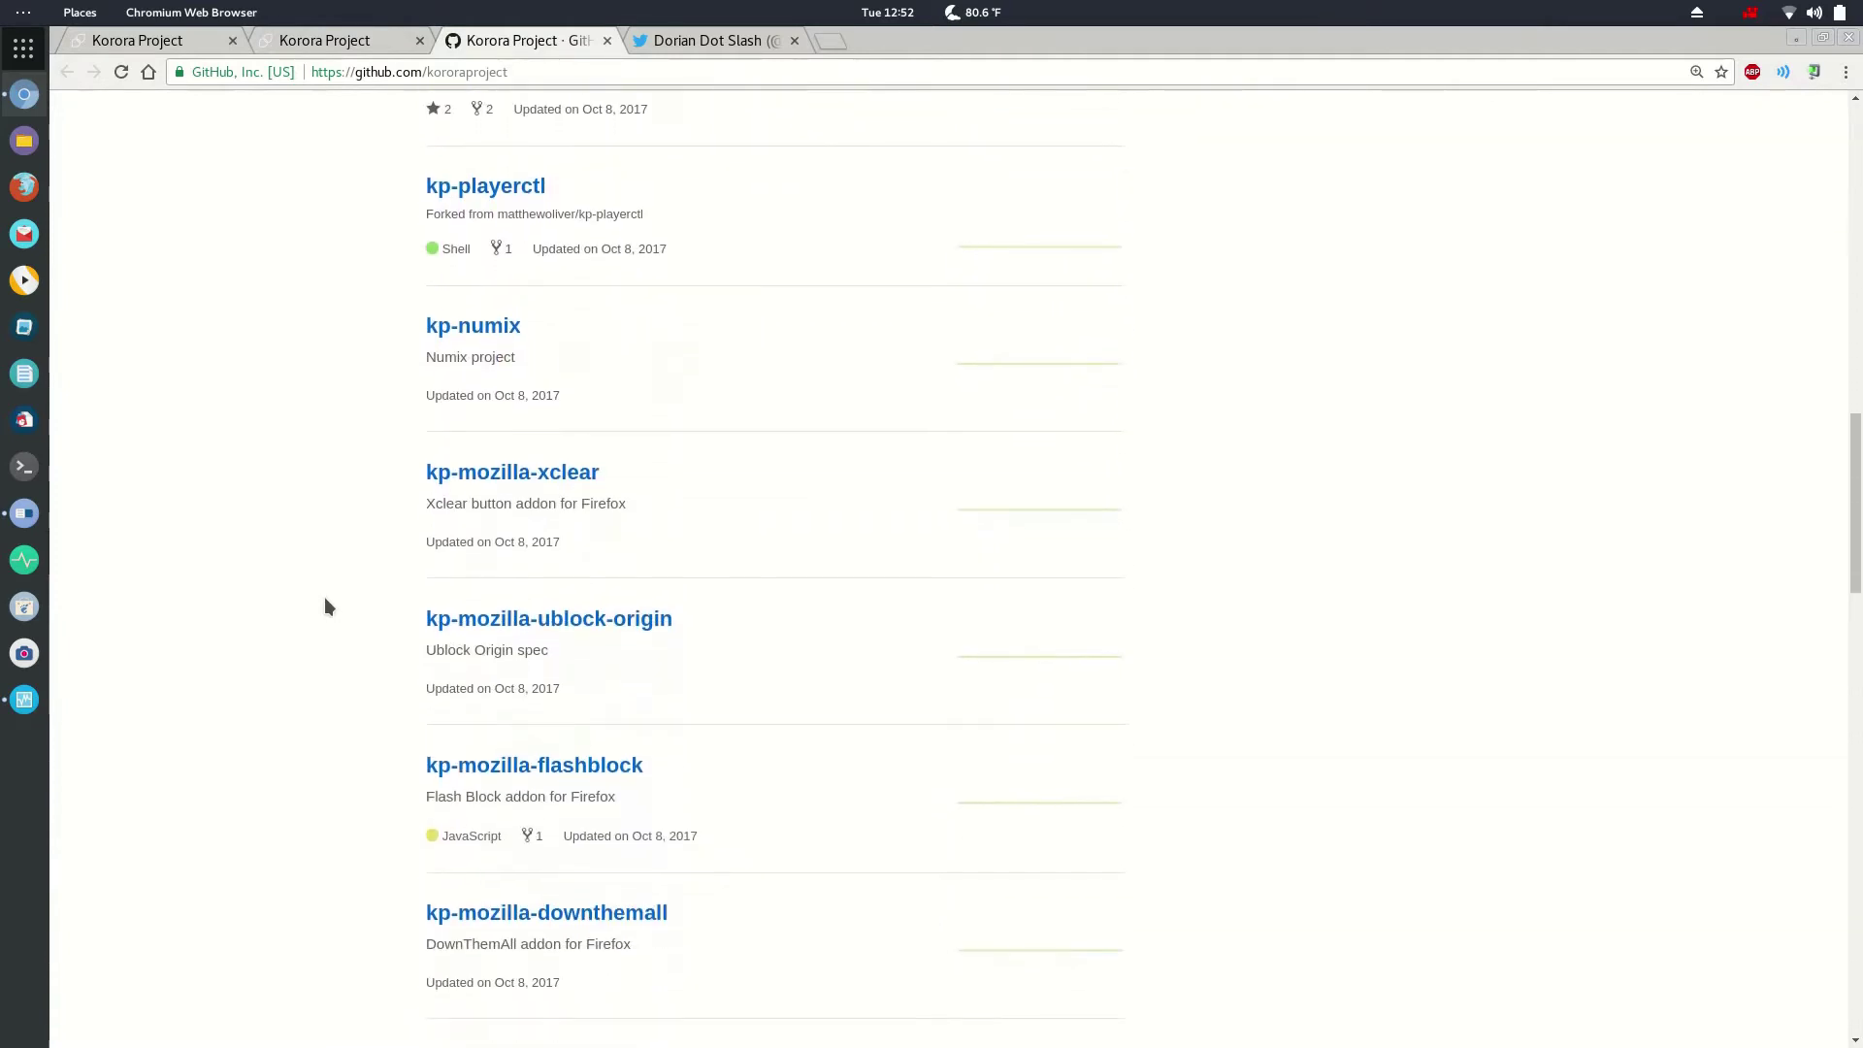
pyautogui.scroll(-6, 330, 602)
pyautogui.scroll(-3, 354, 611)
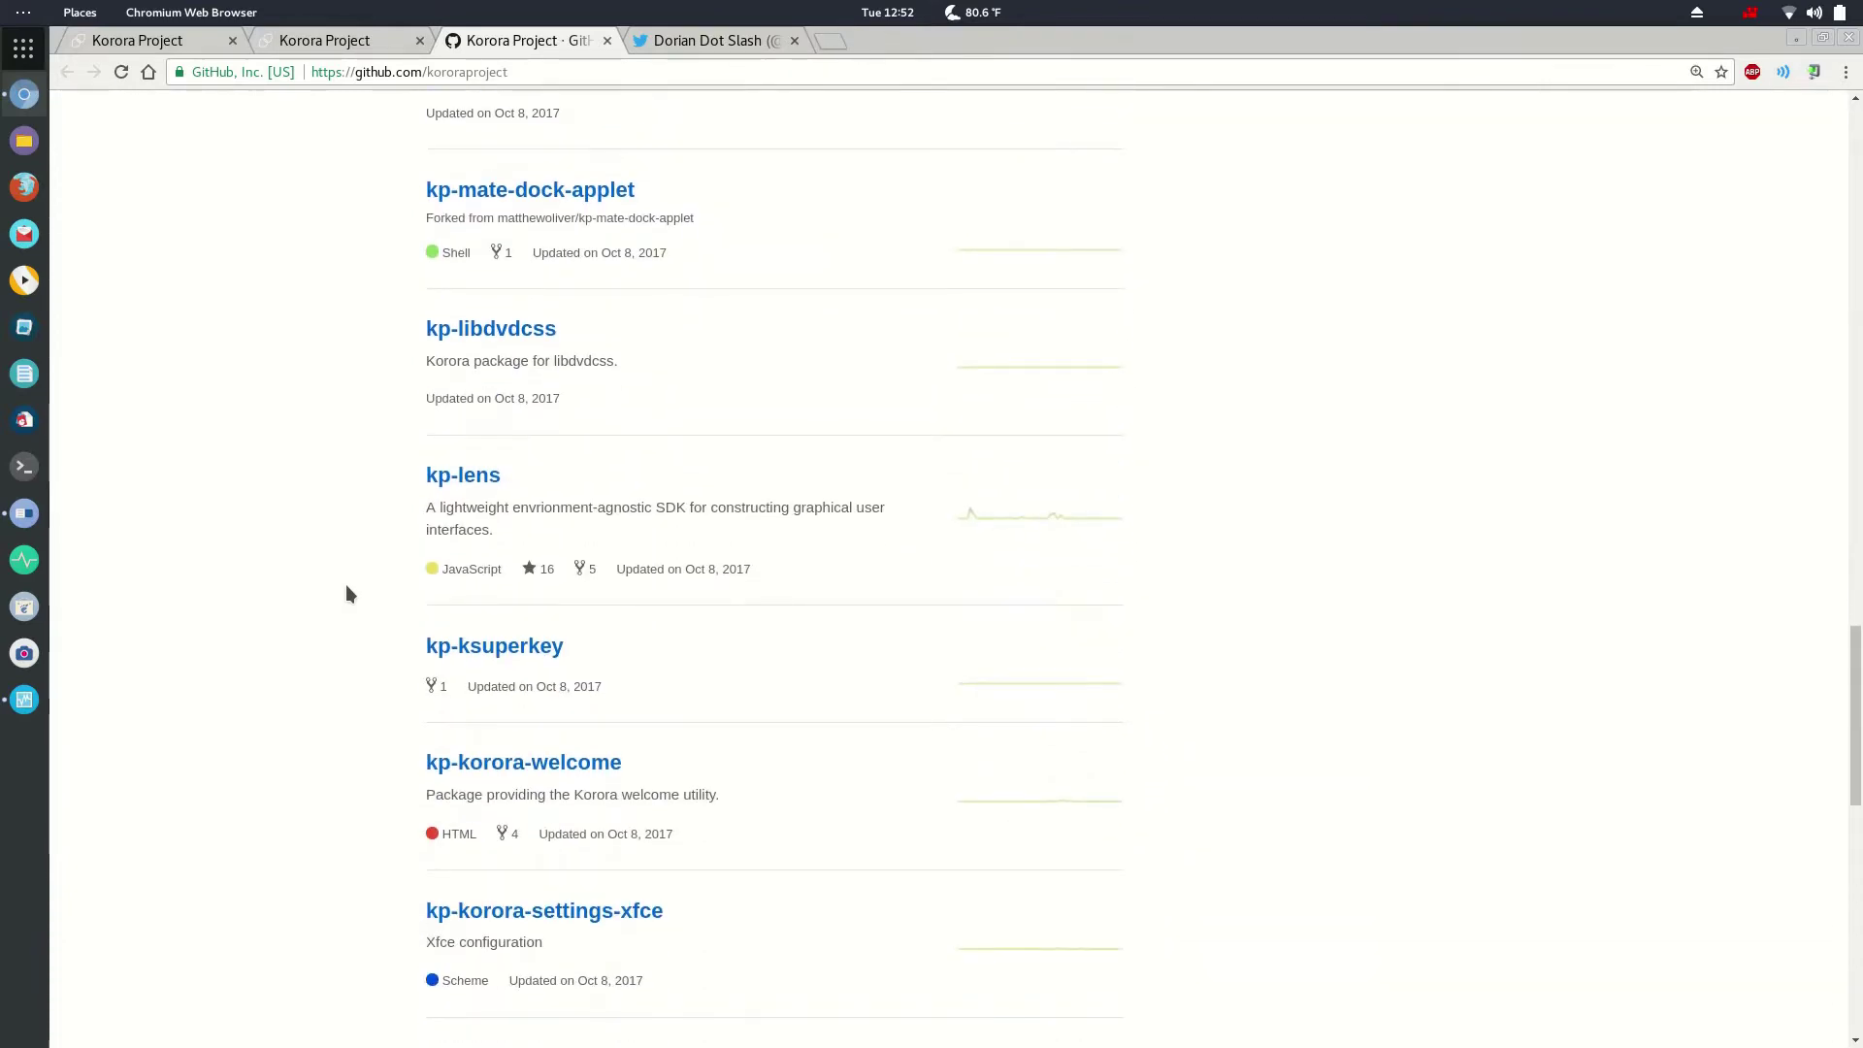
# Step: Launch Korora Welcome by searching 'well', centre its window, then close it
pyautogui.press('super')
pyautogui.write('well')
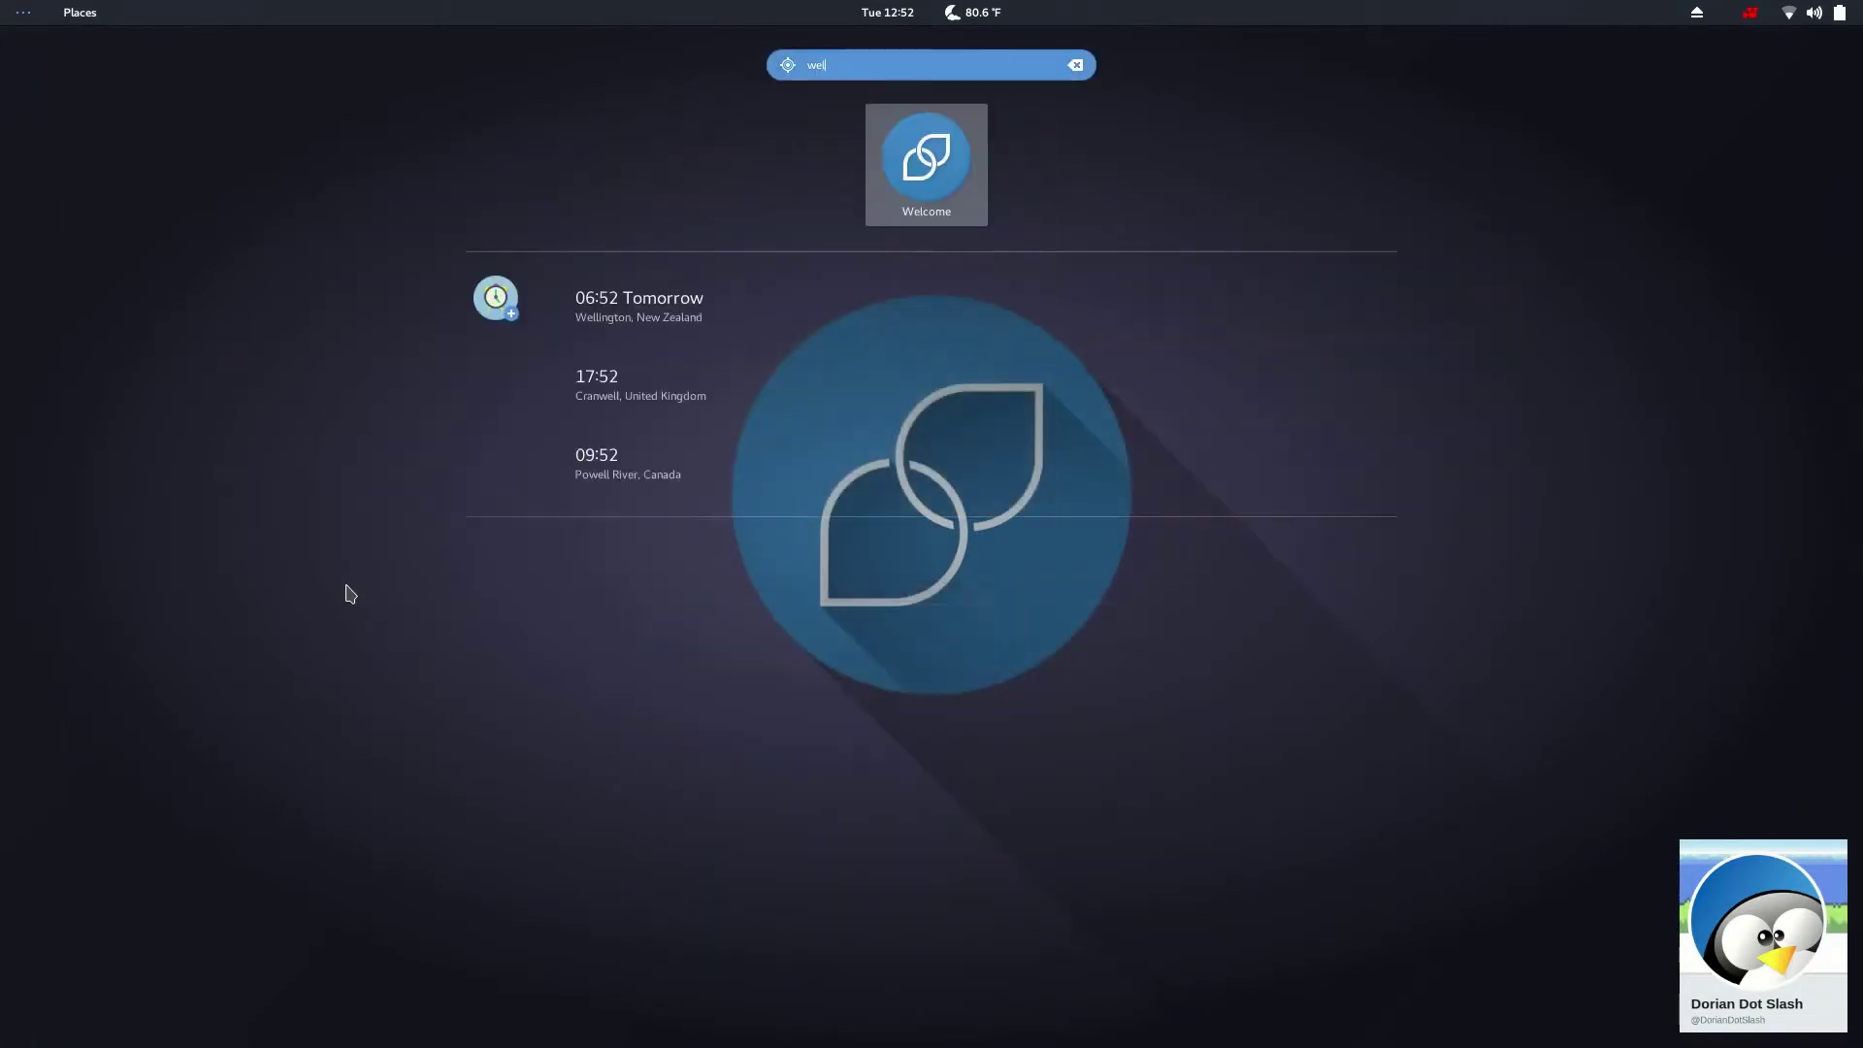
pyautogui.press('super')
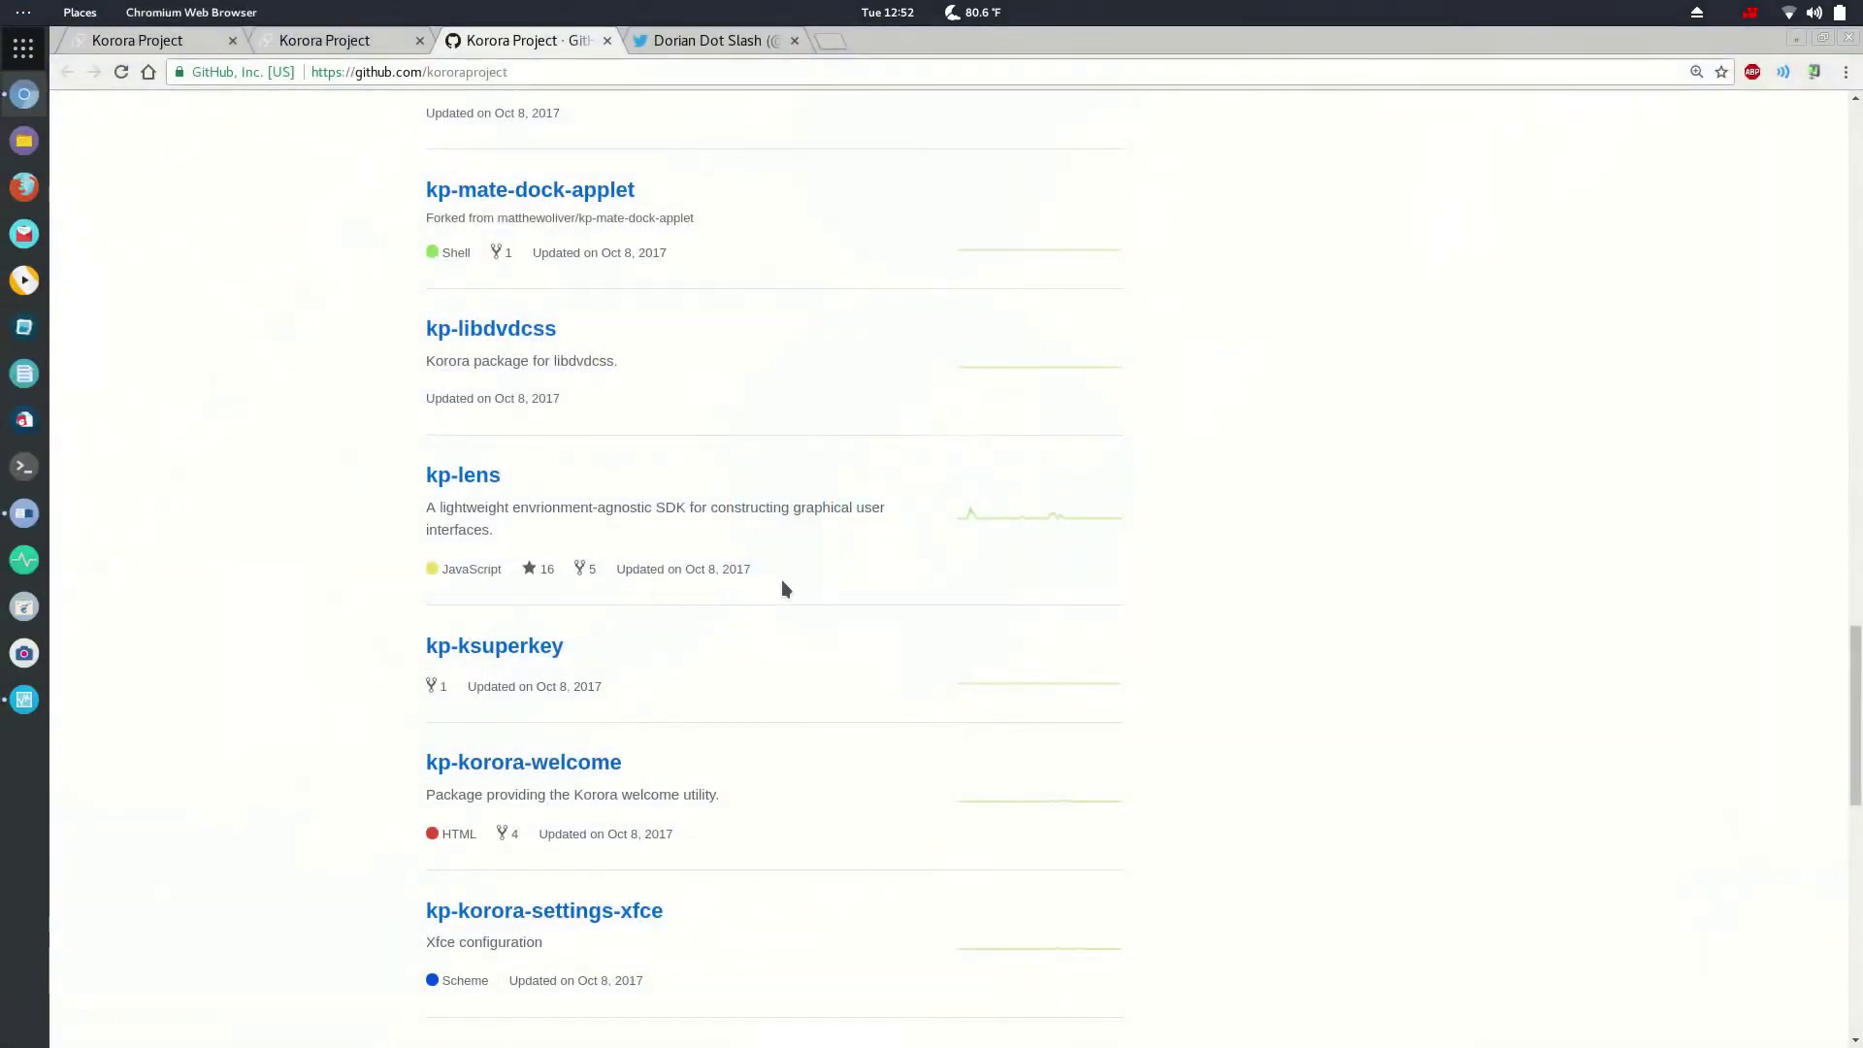
pyautogui.moveTo(656, 93); pyautogui.dragTo(1071, 211)
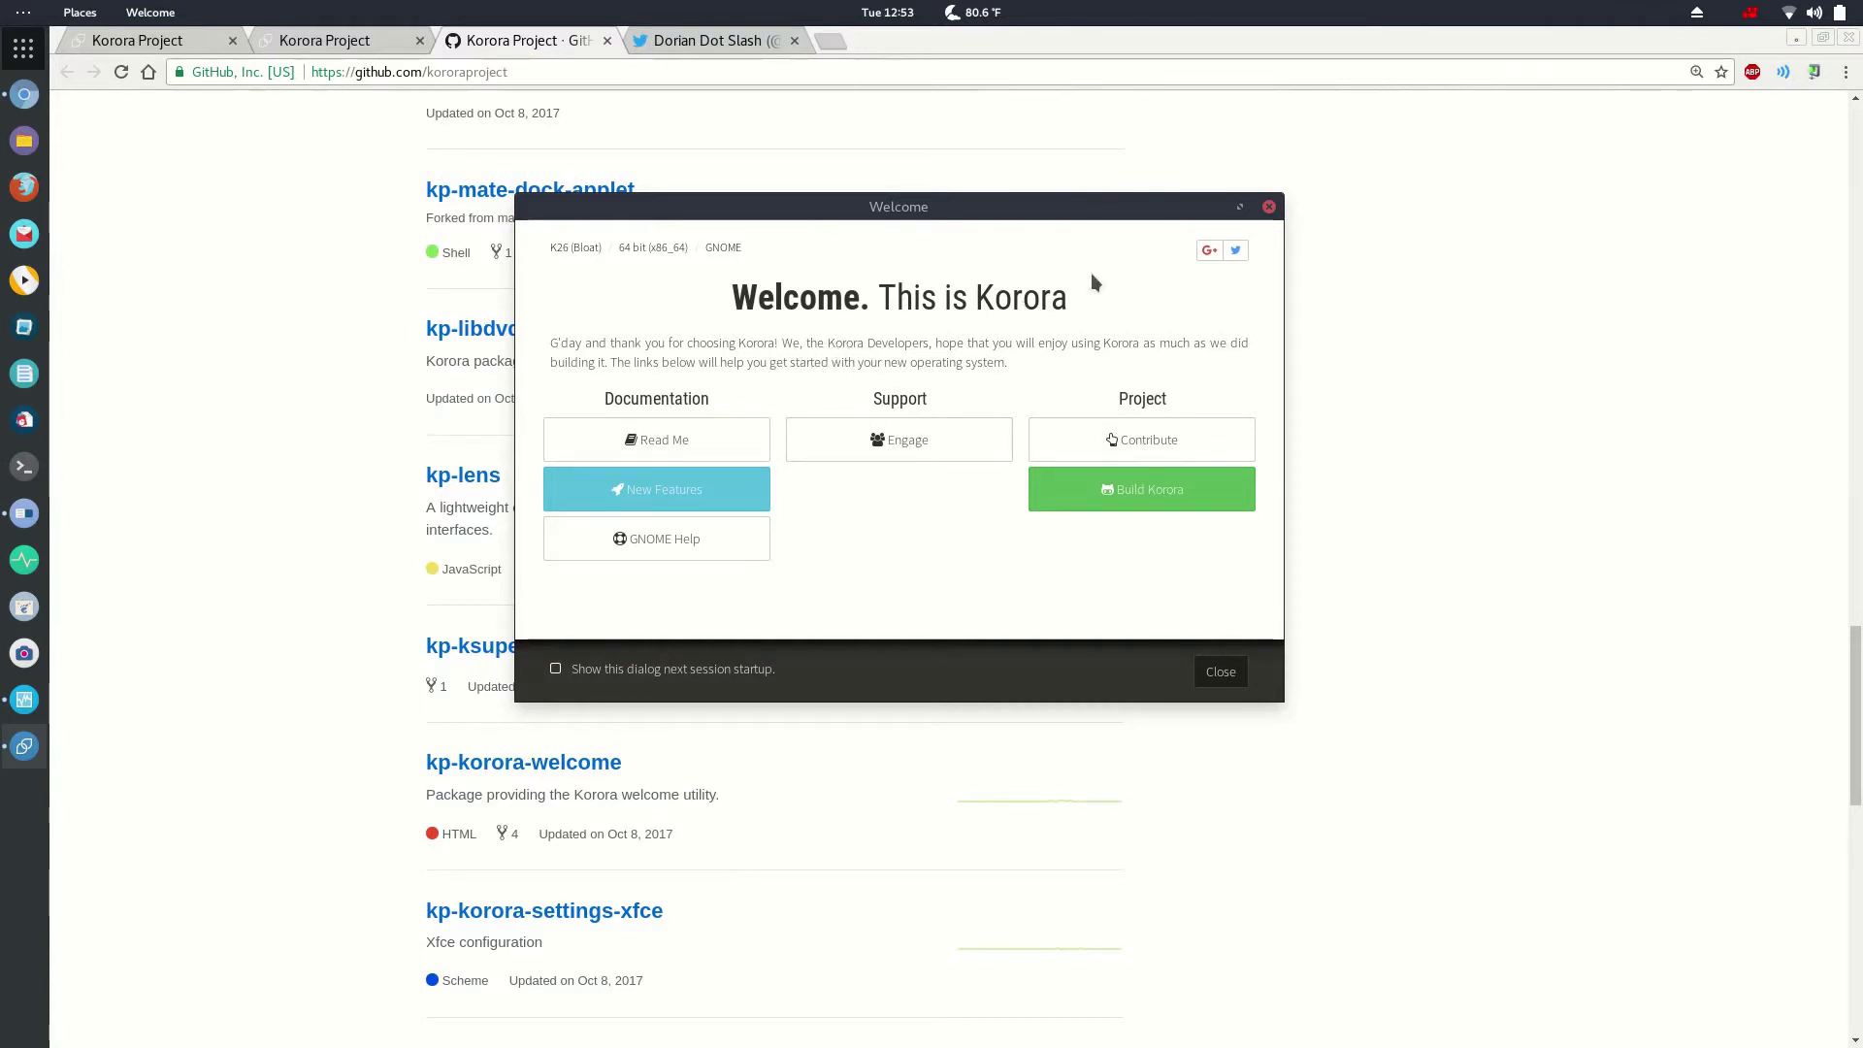
pyautogui.click(1269, 206)
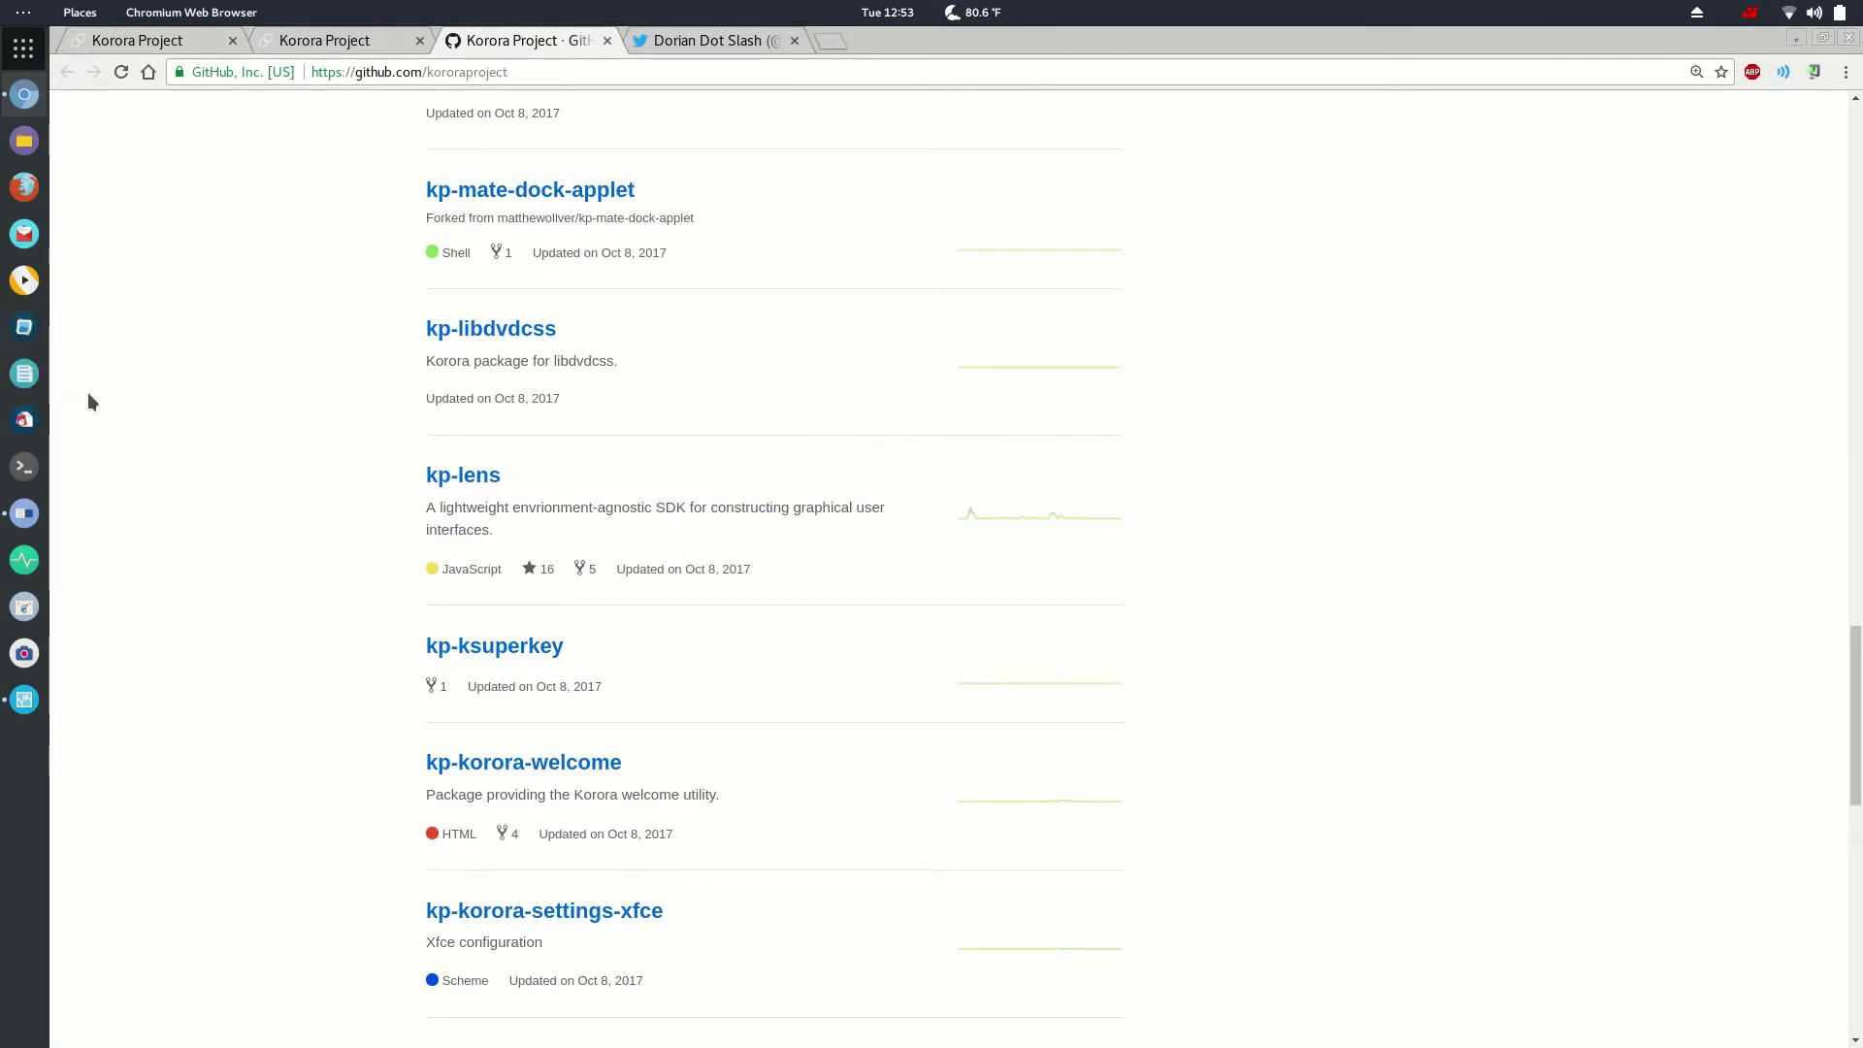
# Step: Launch the Packages app by searching 'pa' in the activities overview
pyautogui.press('super')
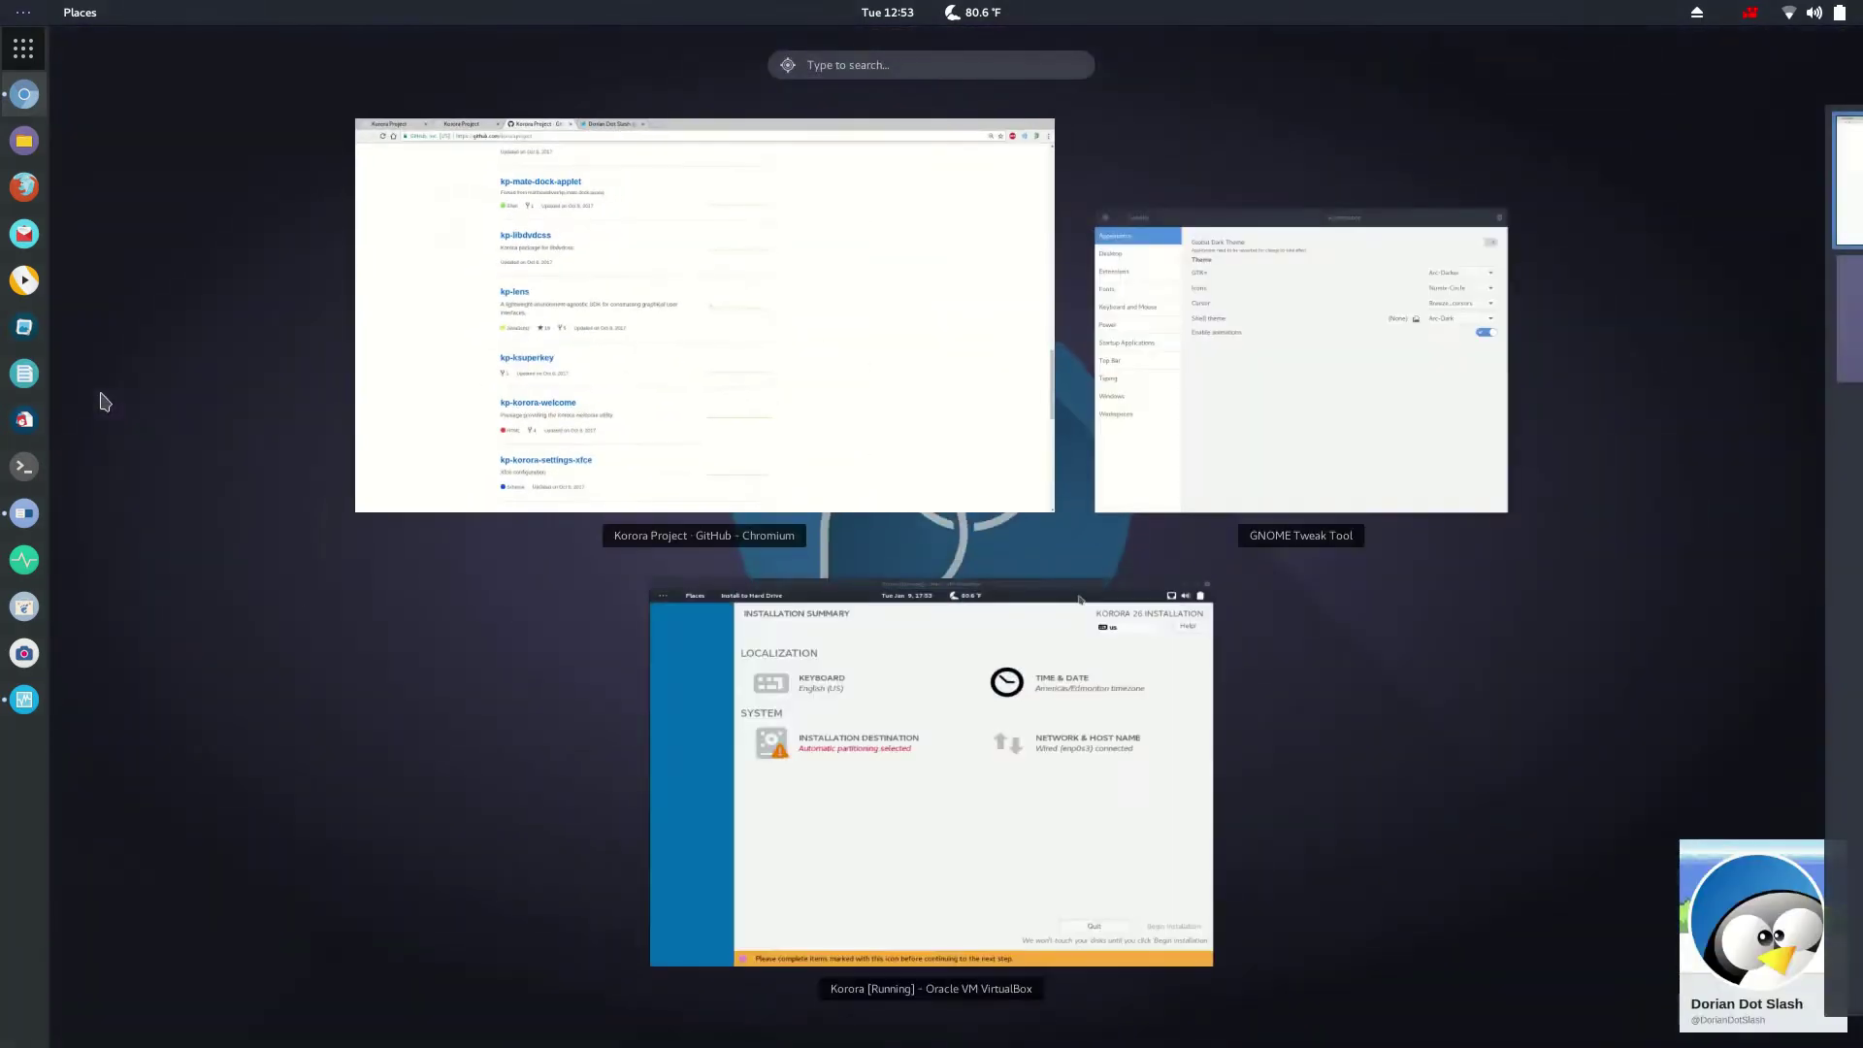
pyautogui.write('pa')
pyautogui.press('Return')
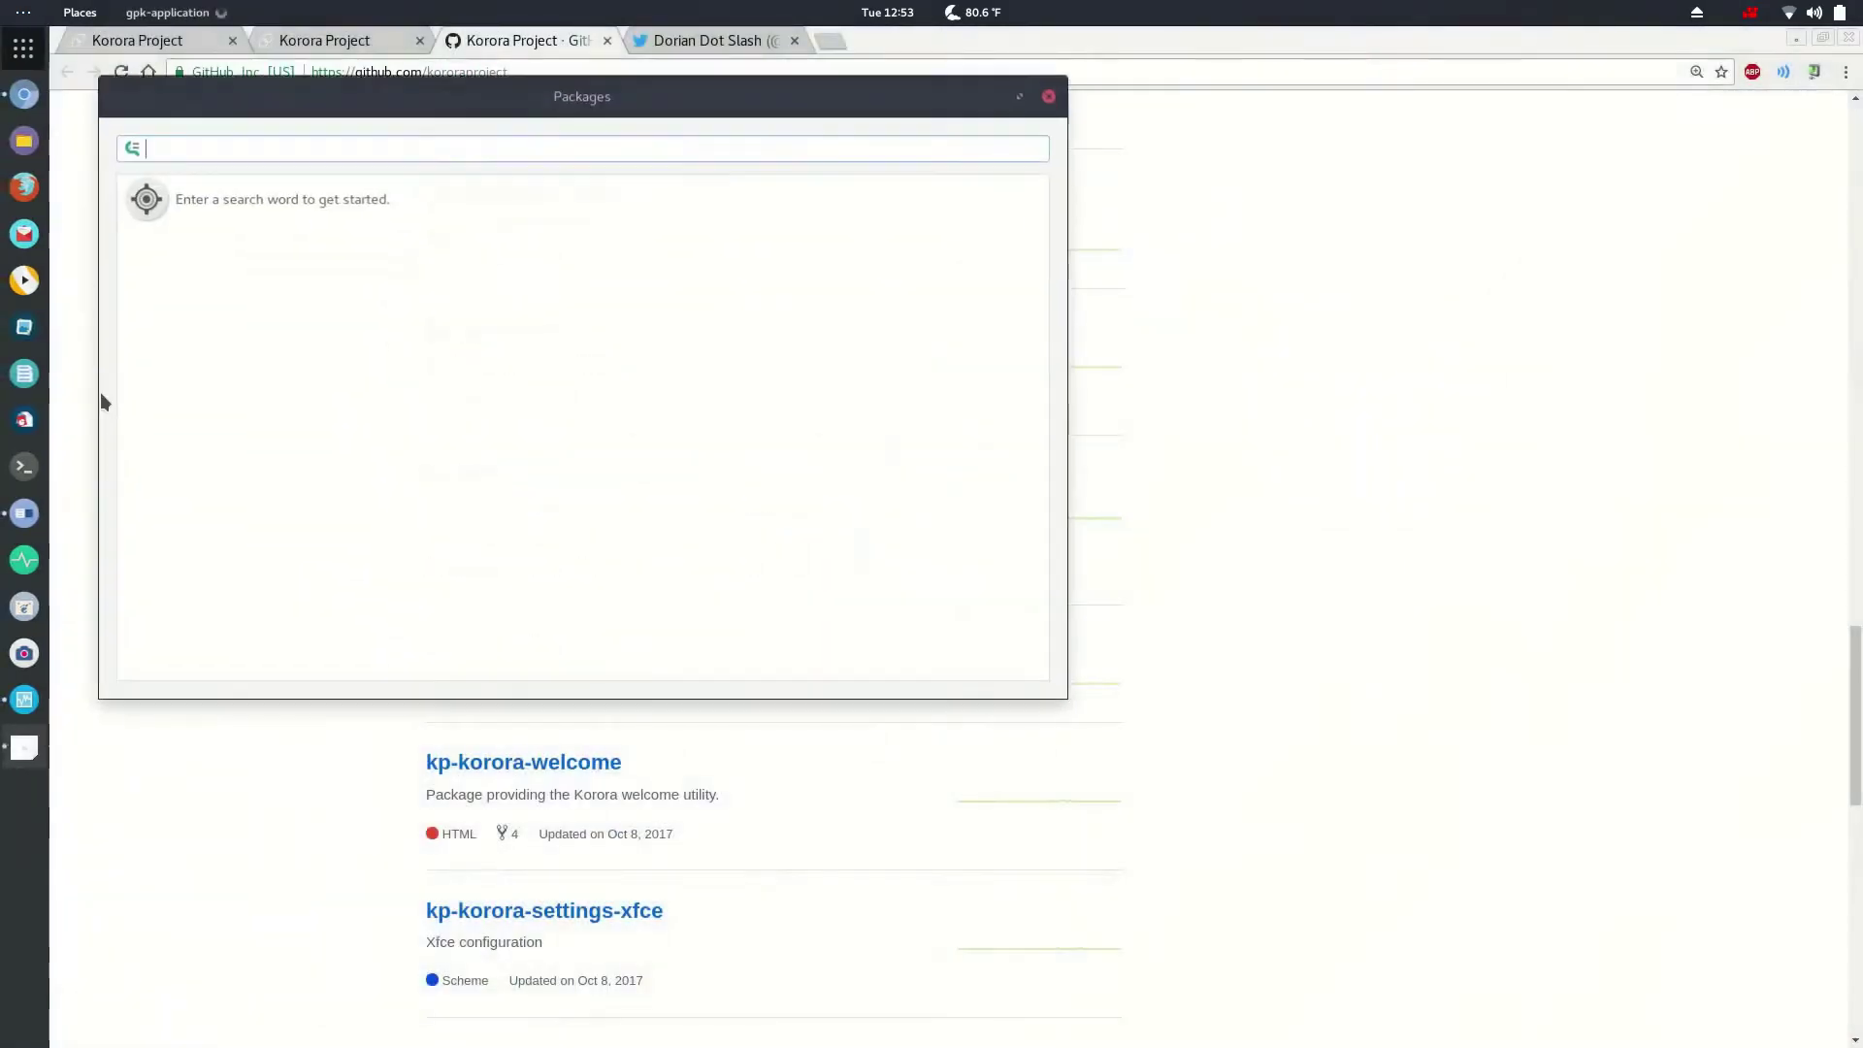
# Step: Check the Package Sources list (Korora 26, RPM Fusion, Google Chrome enabled), then close Packages
pyautogui.click(160, 12)
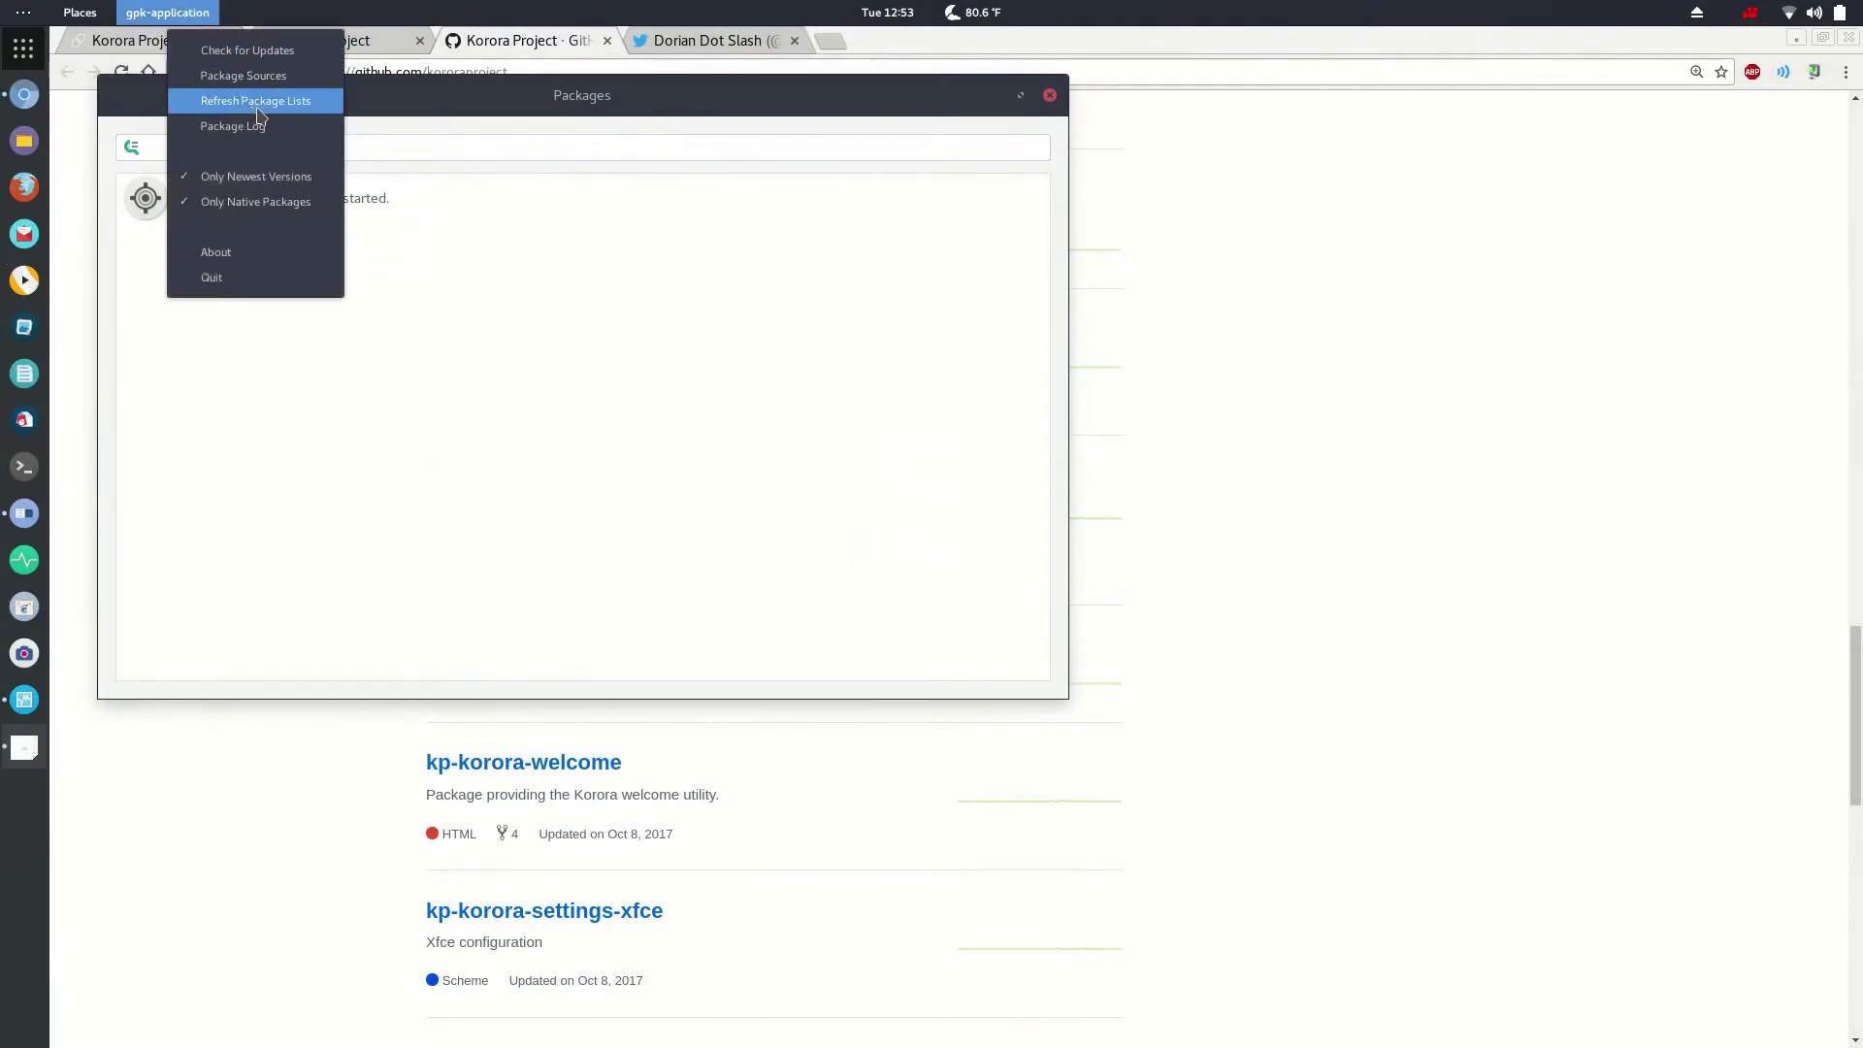
pyautogui.click(264, 72)
pyautogui.scroll(-2, 365, 420)
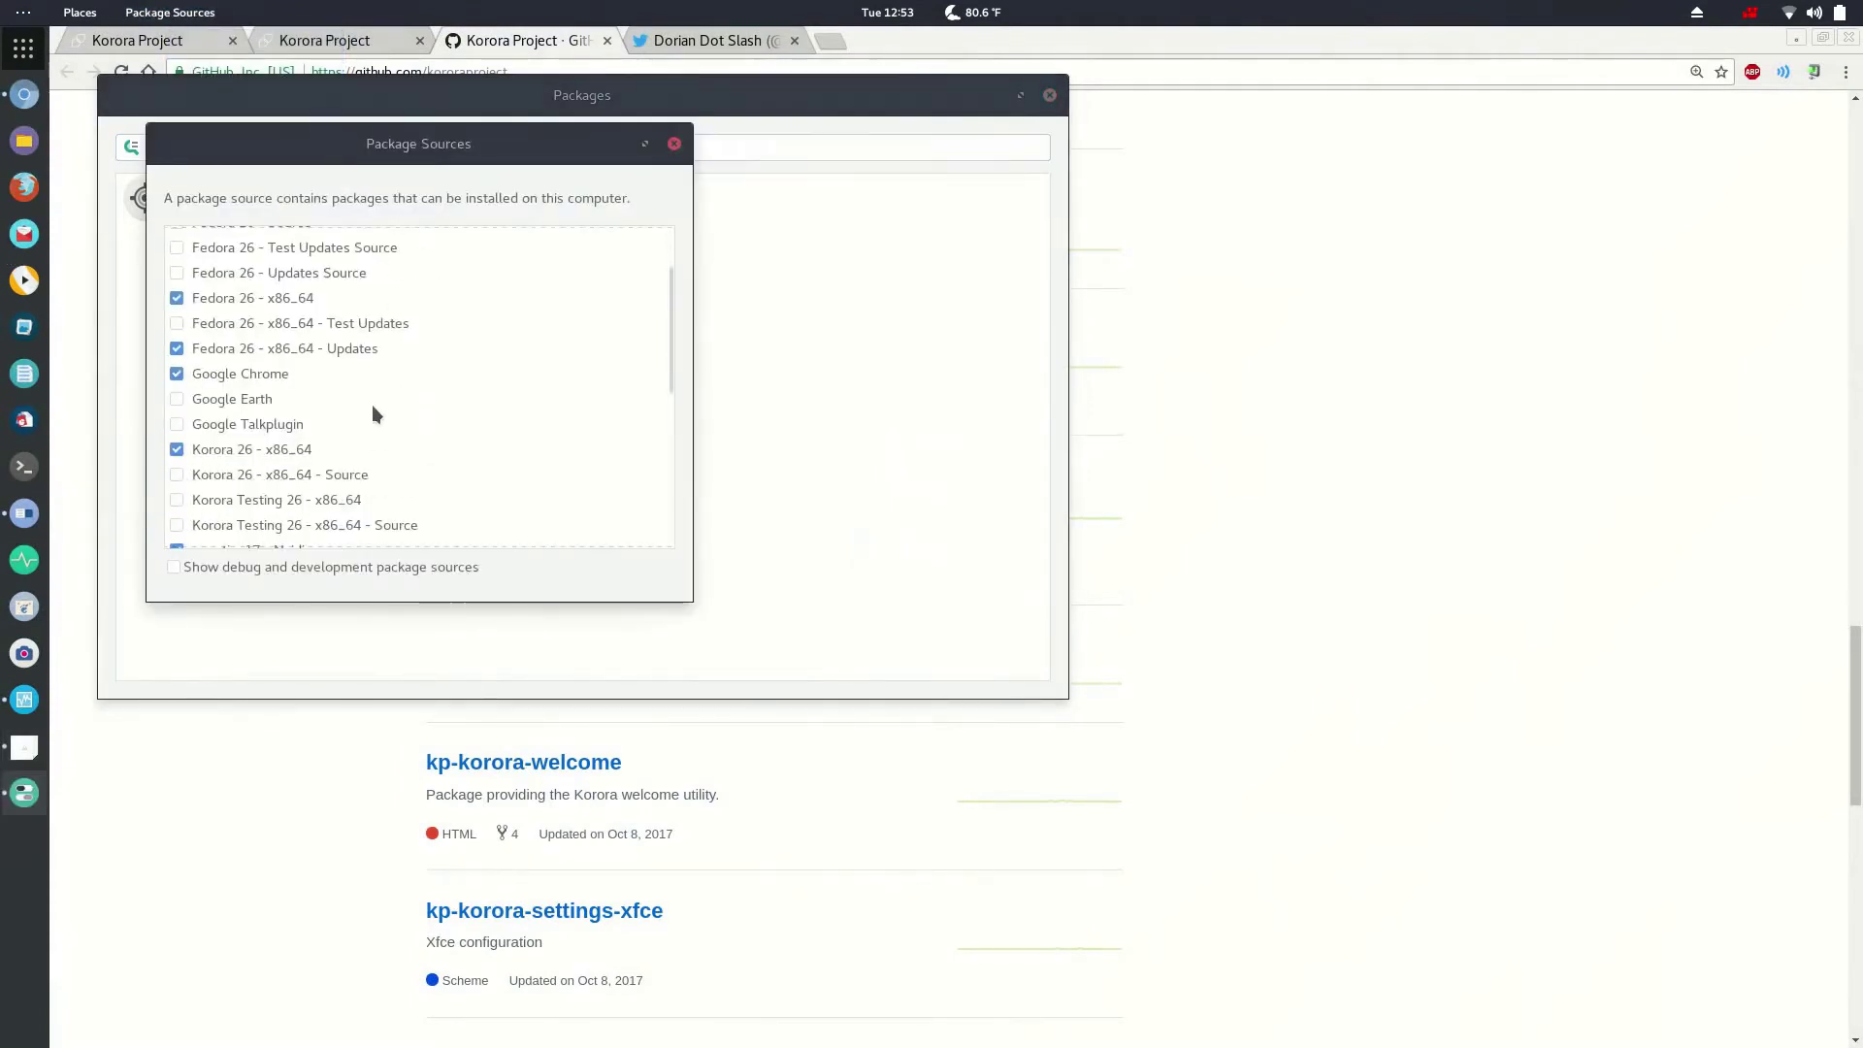
pyautogui.scroll(-2, 299, 381)
pyautogui.click(288, 359)
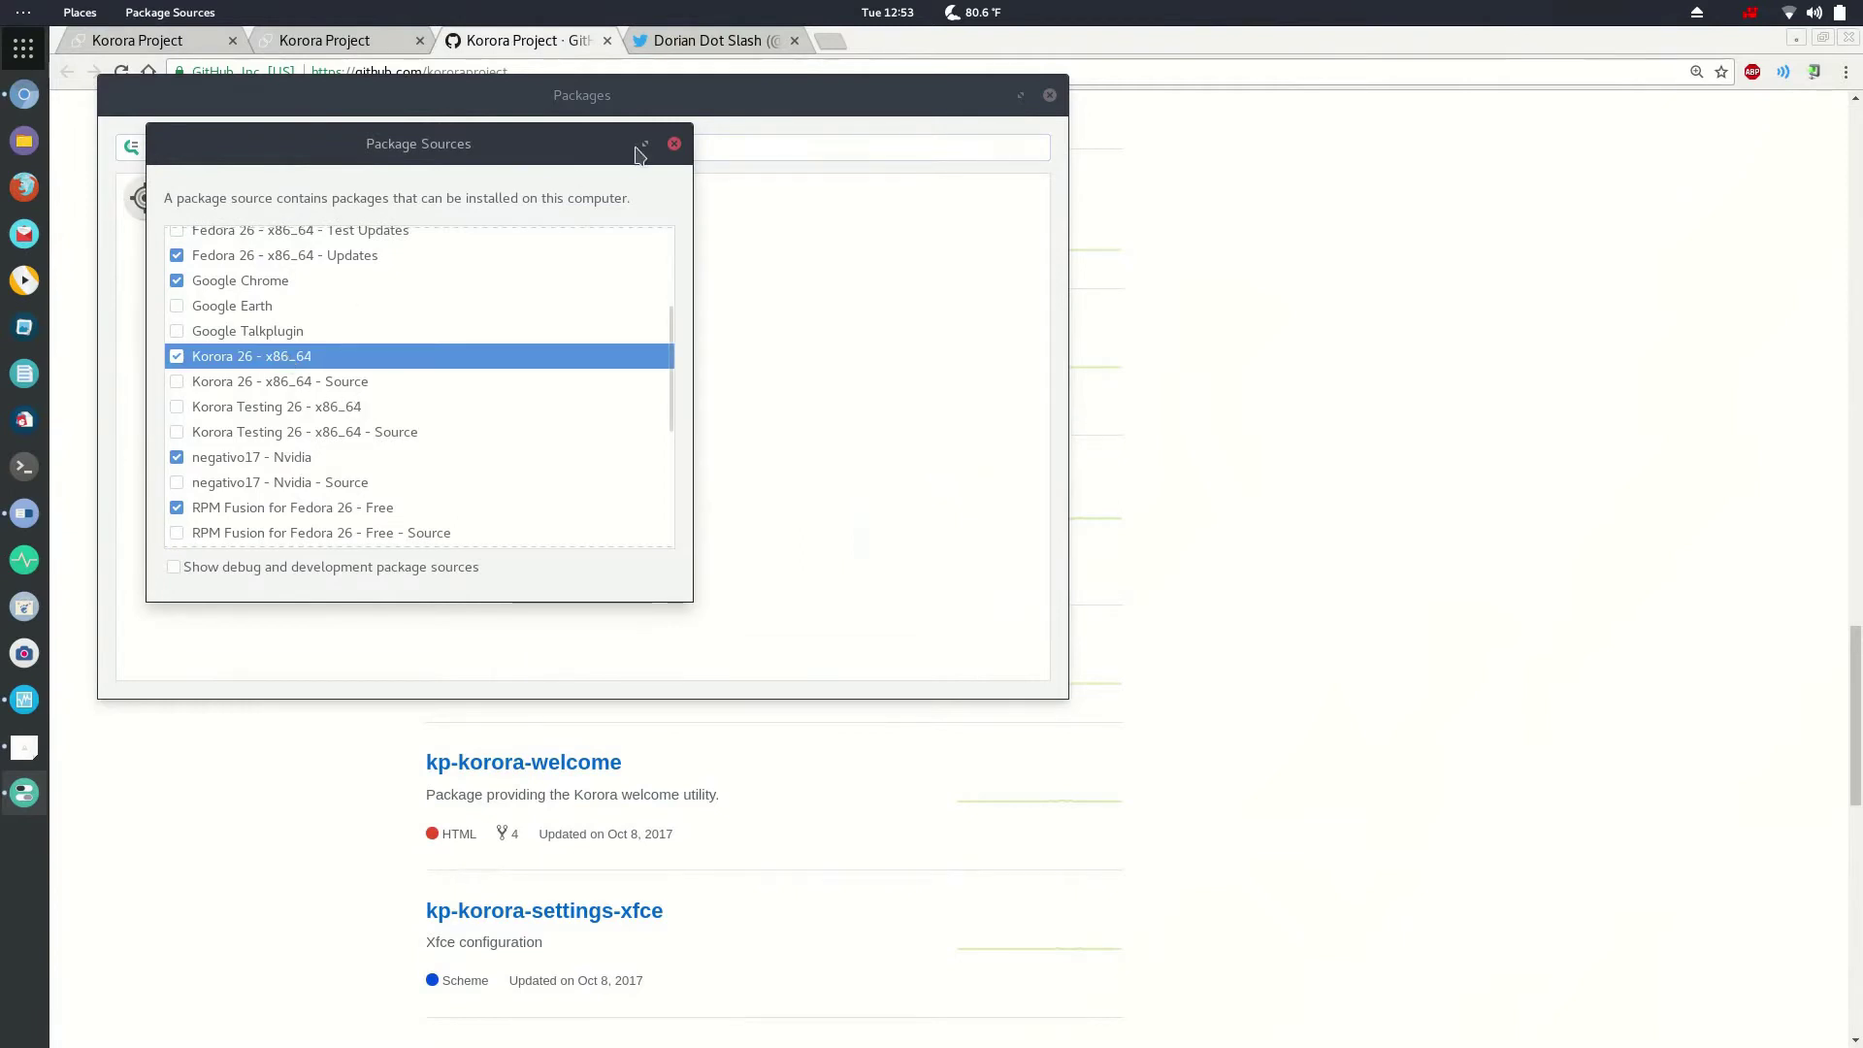
pyautogui.click(674, 145)
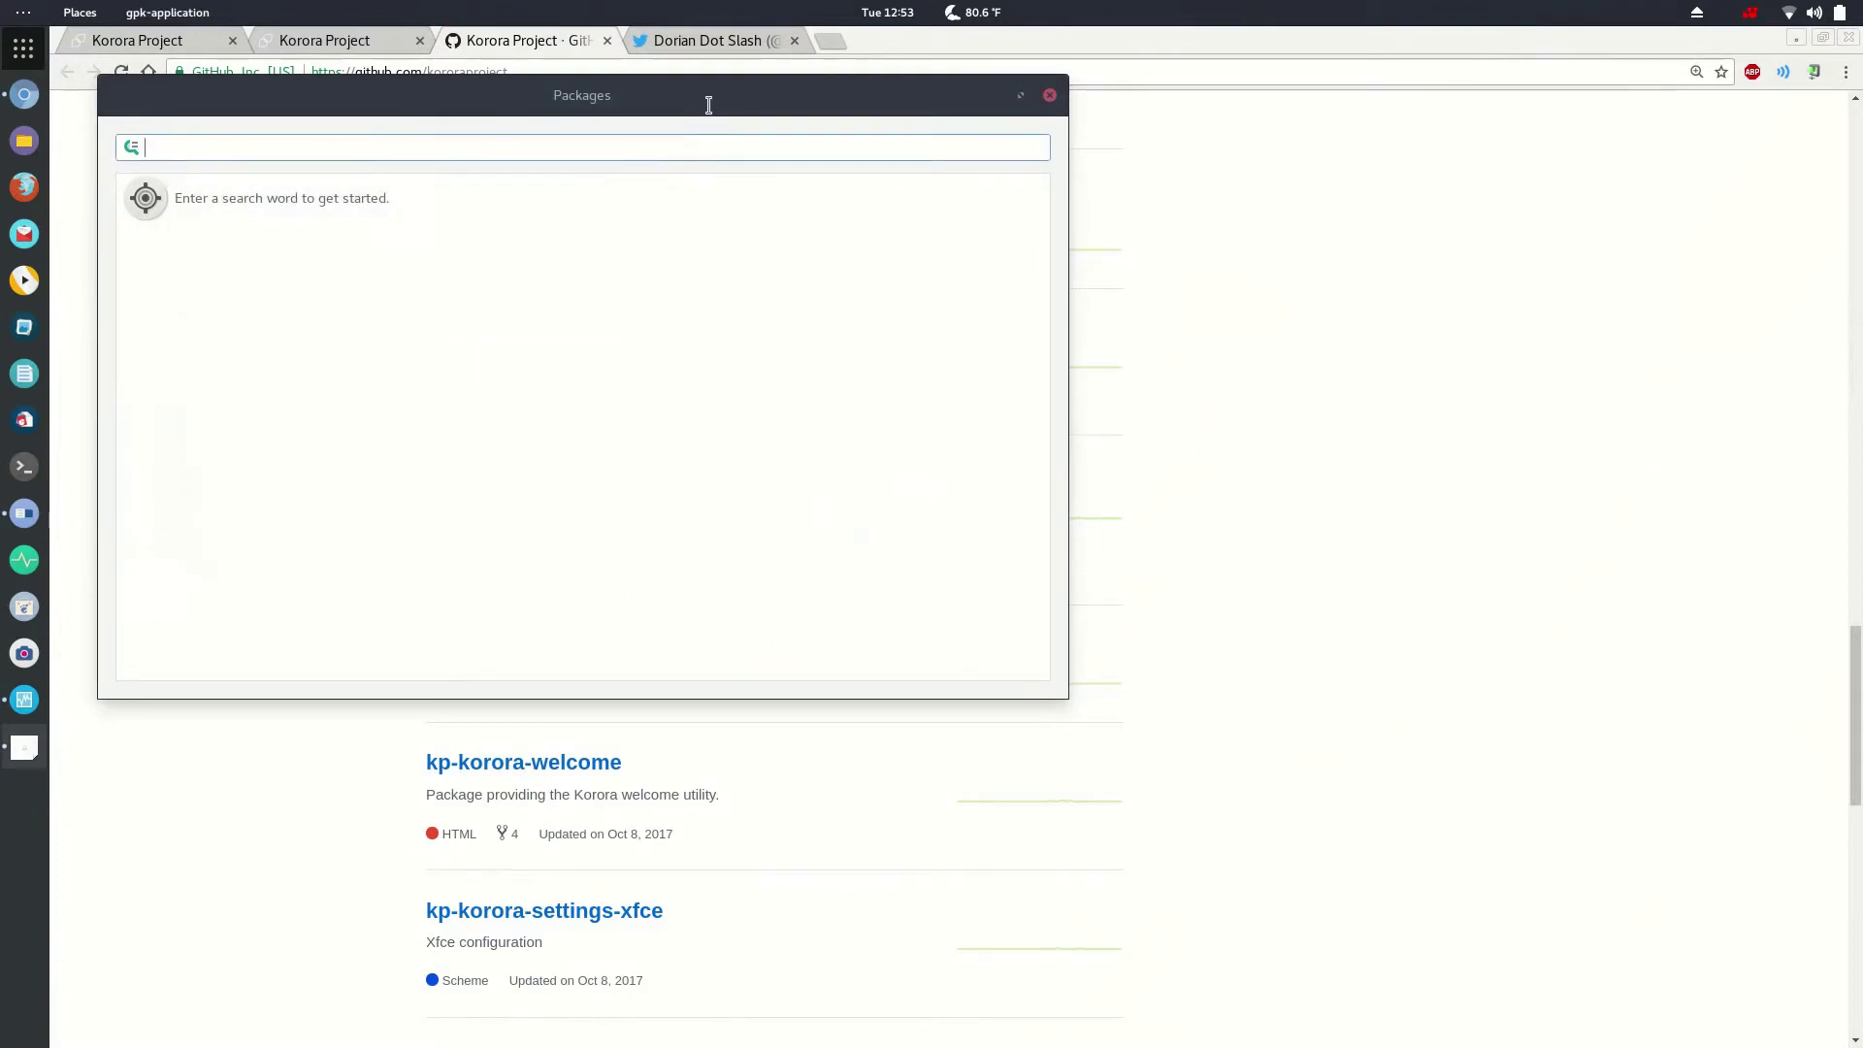
pyautogui.moveTo(708, 107); pyautogui.dragTo(999, 264)
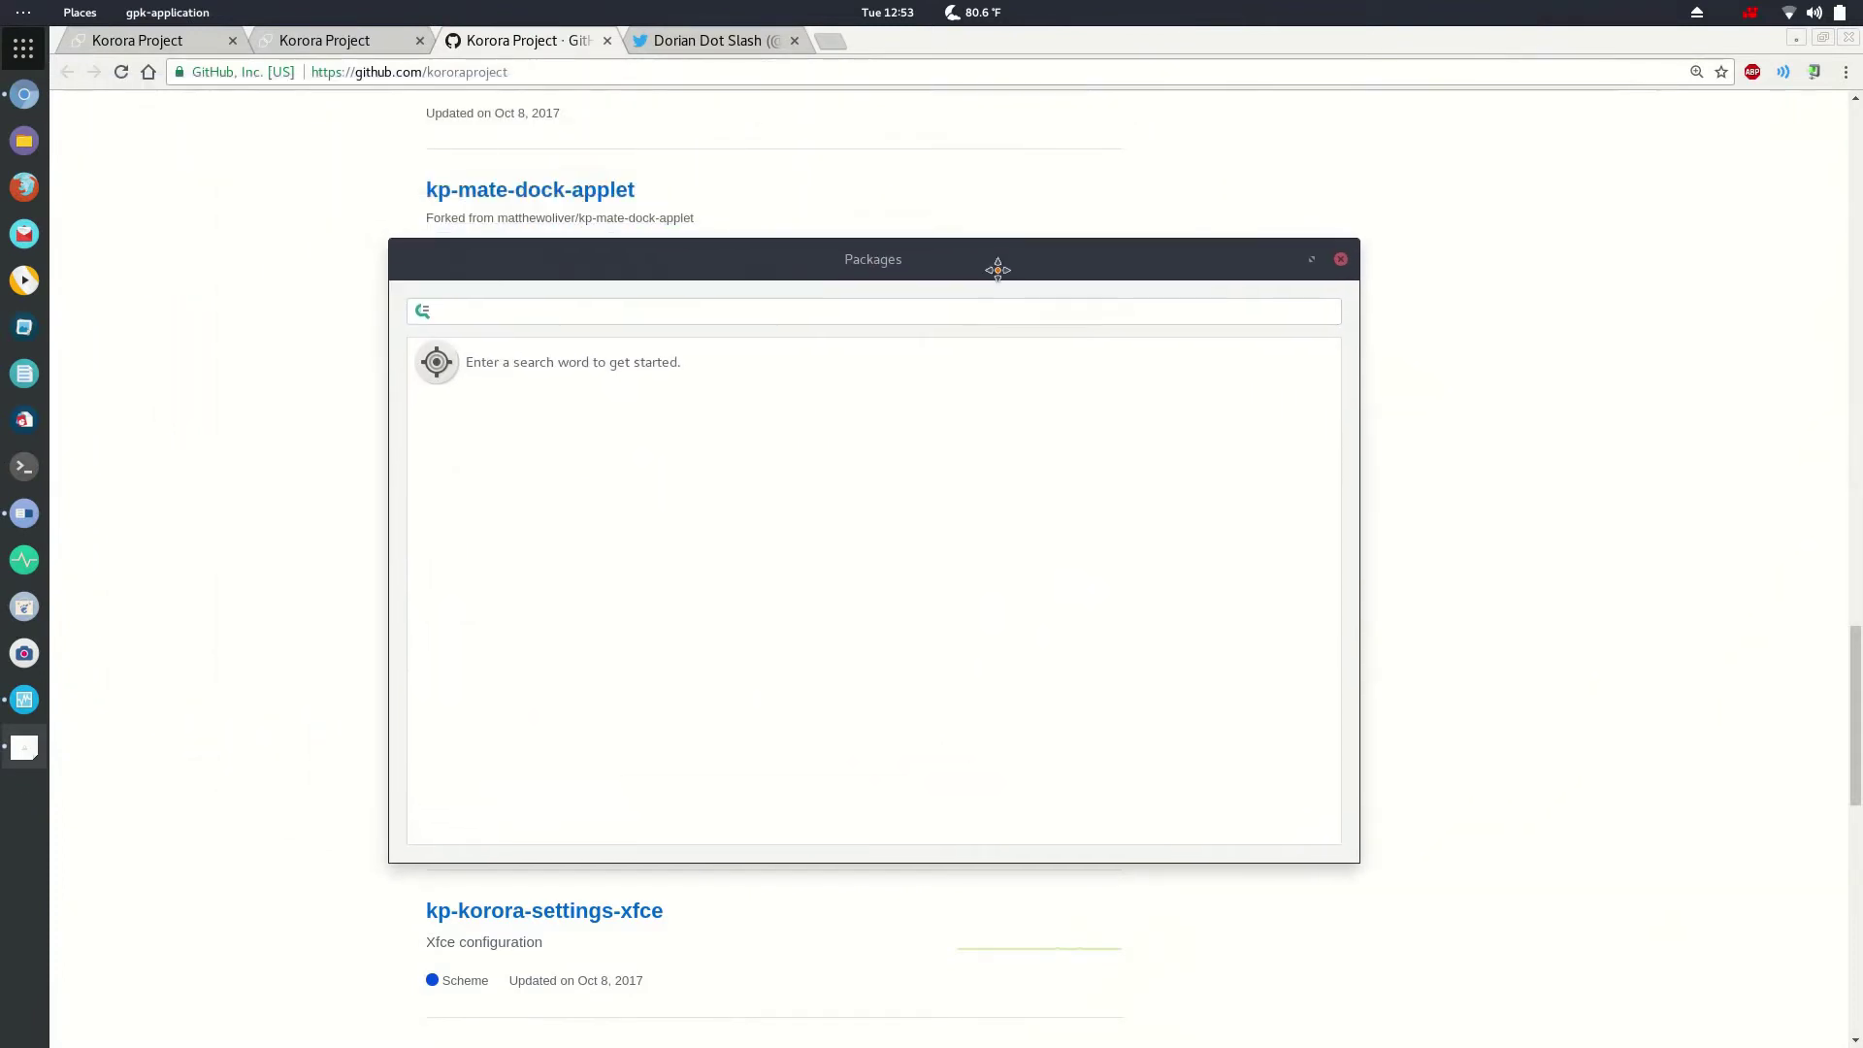
pyautogui.click(1342, 260)
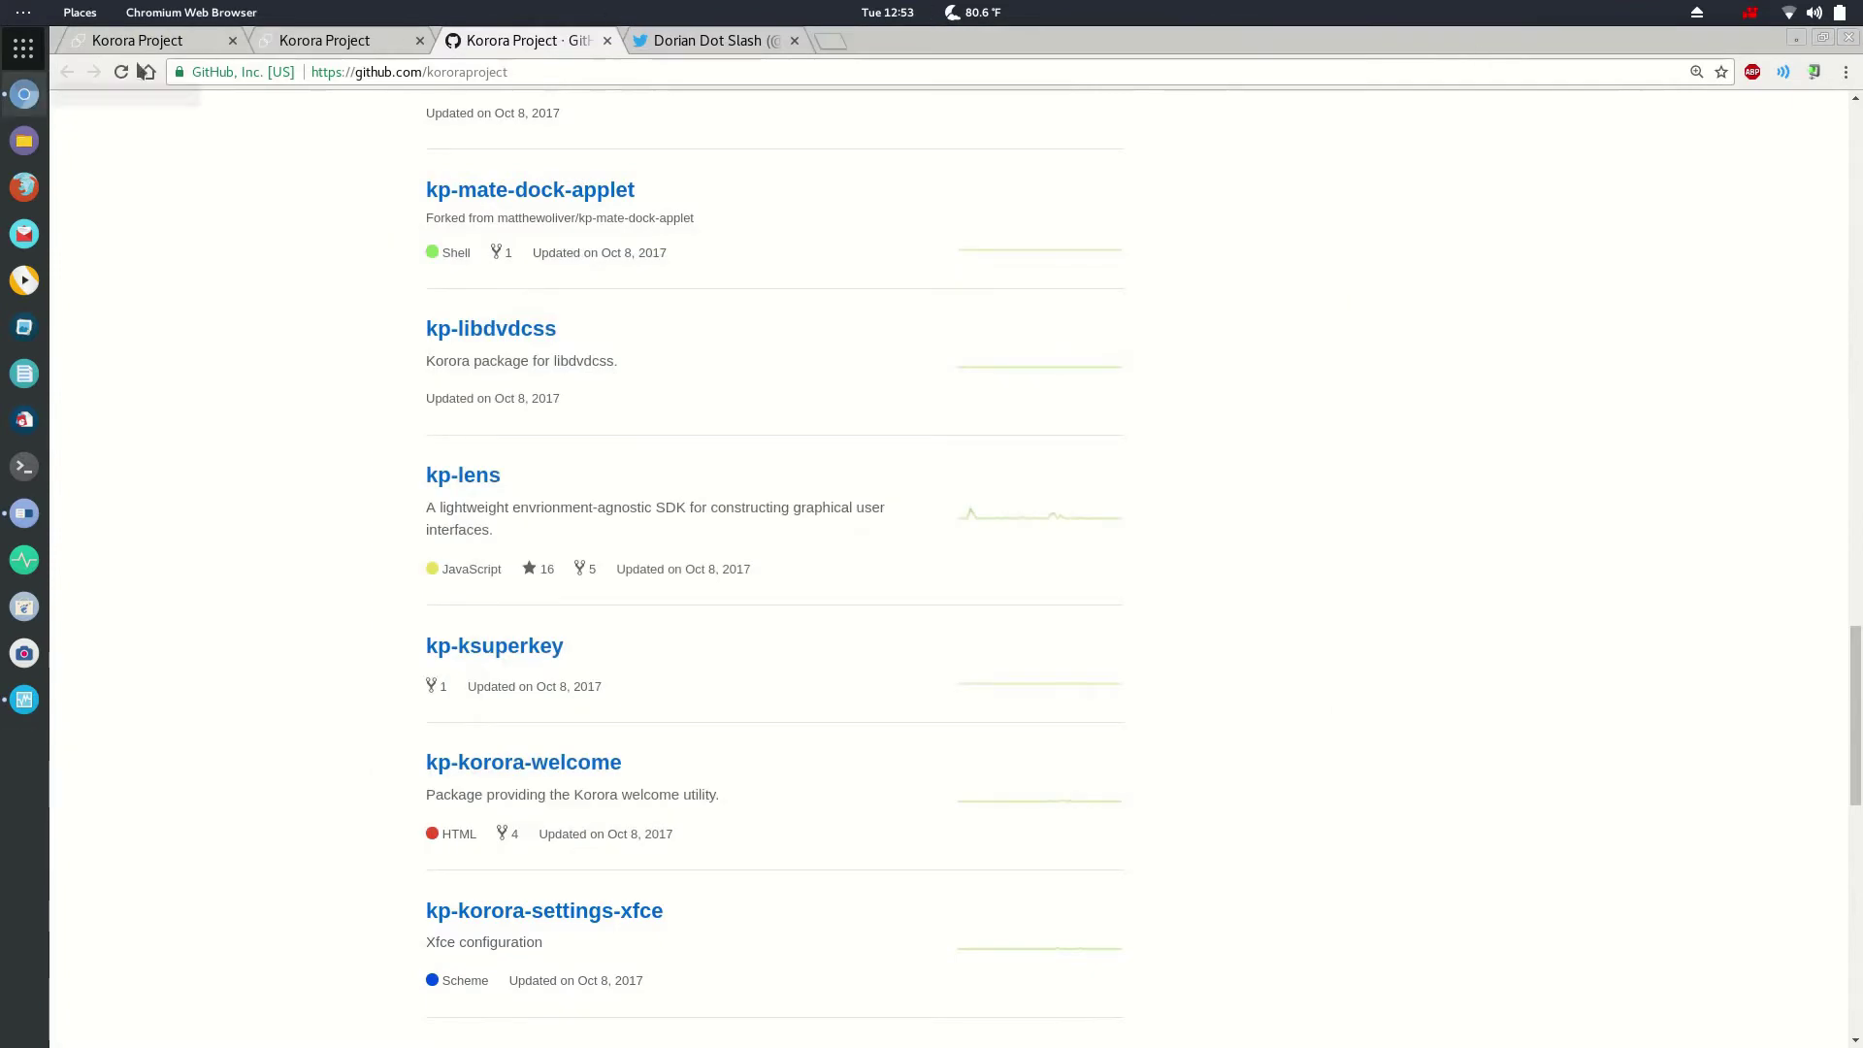
# Step: Minimise Chromium and page through the installed applications grid
pyautogui.click(329, 45)
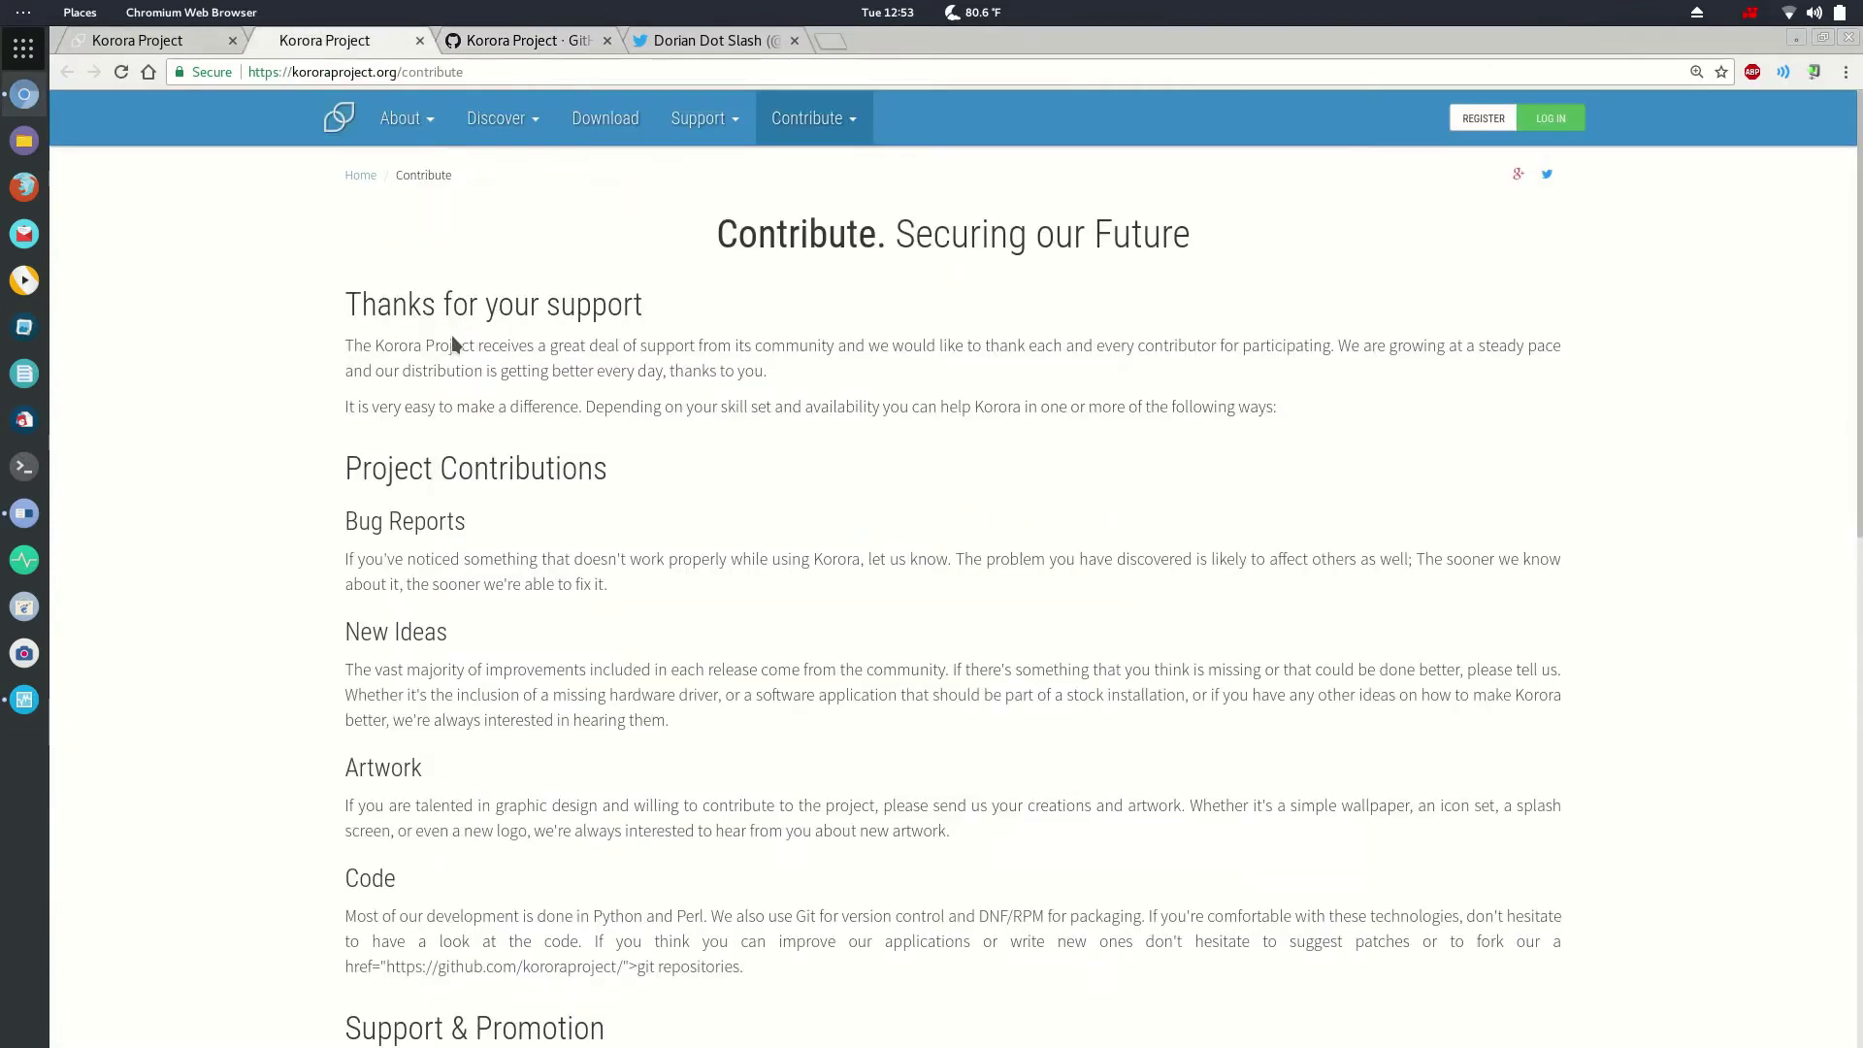
pyautogui.click(29, 105)
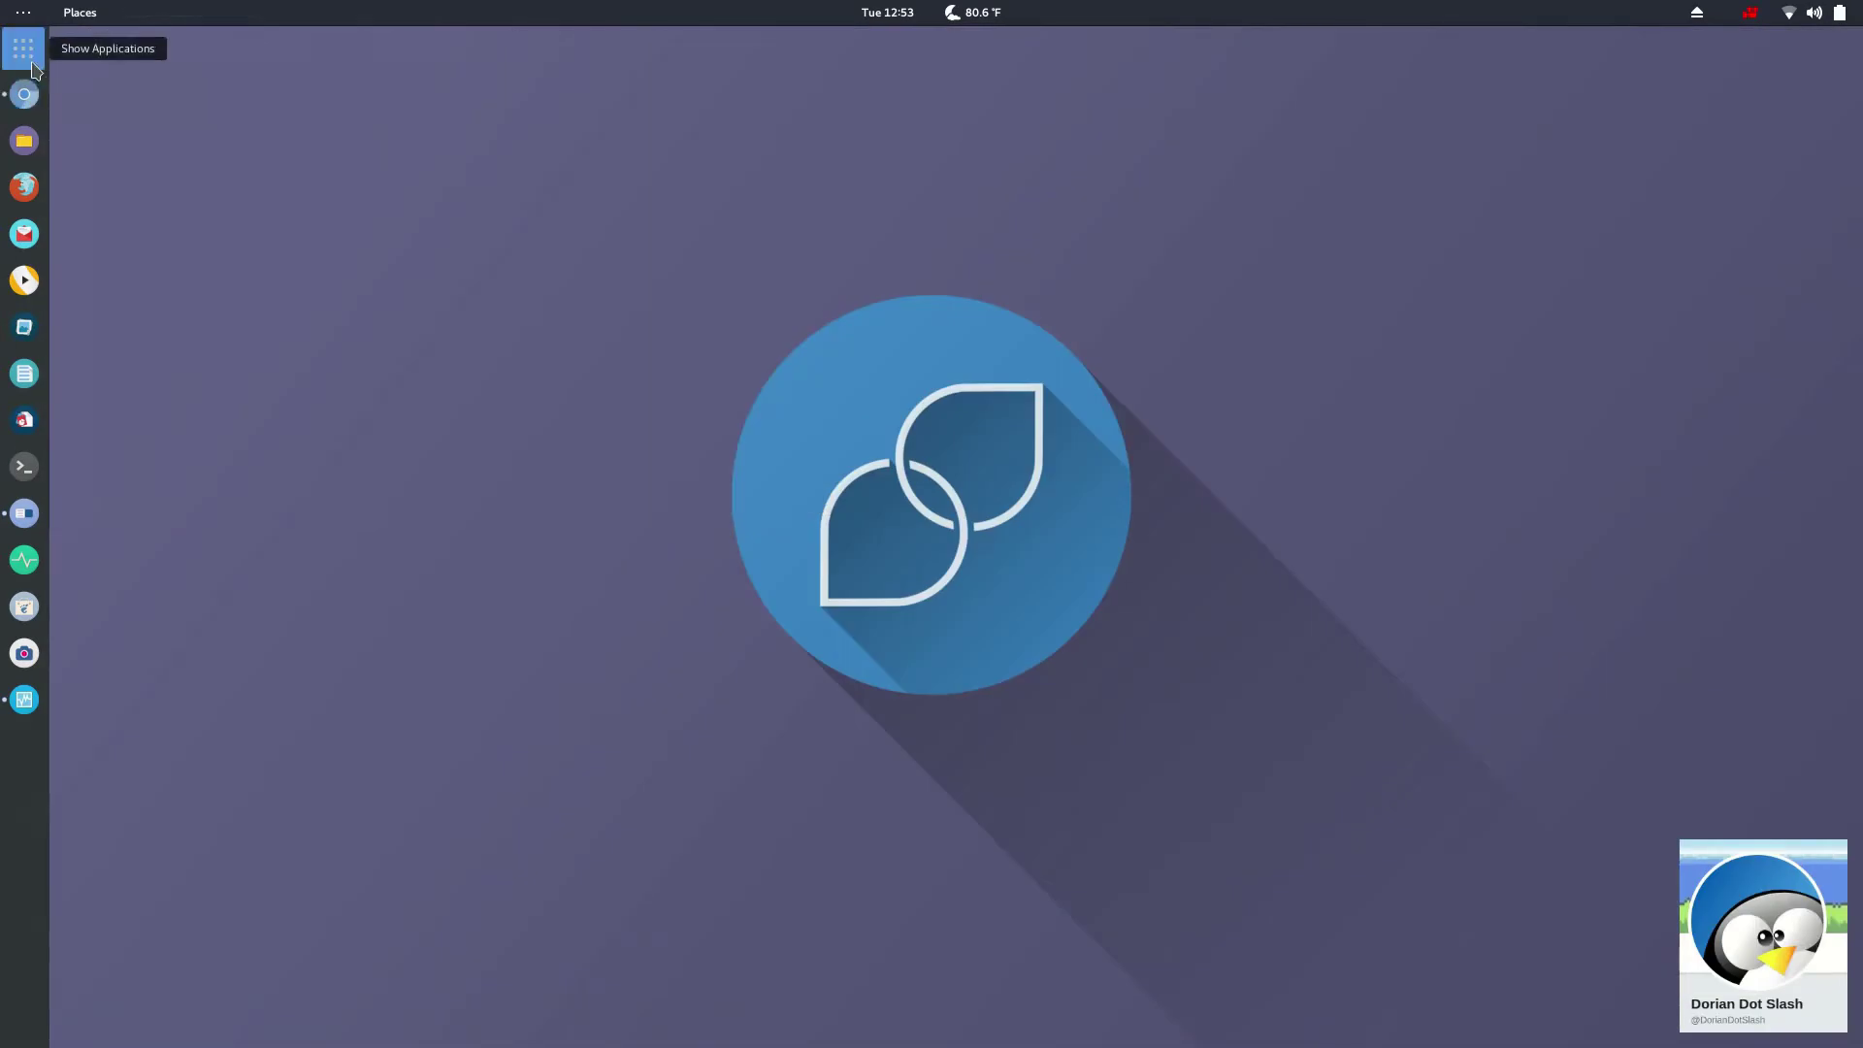
pyautogui.click(24, 58)
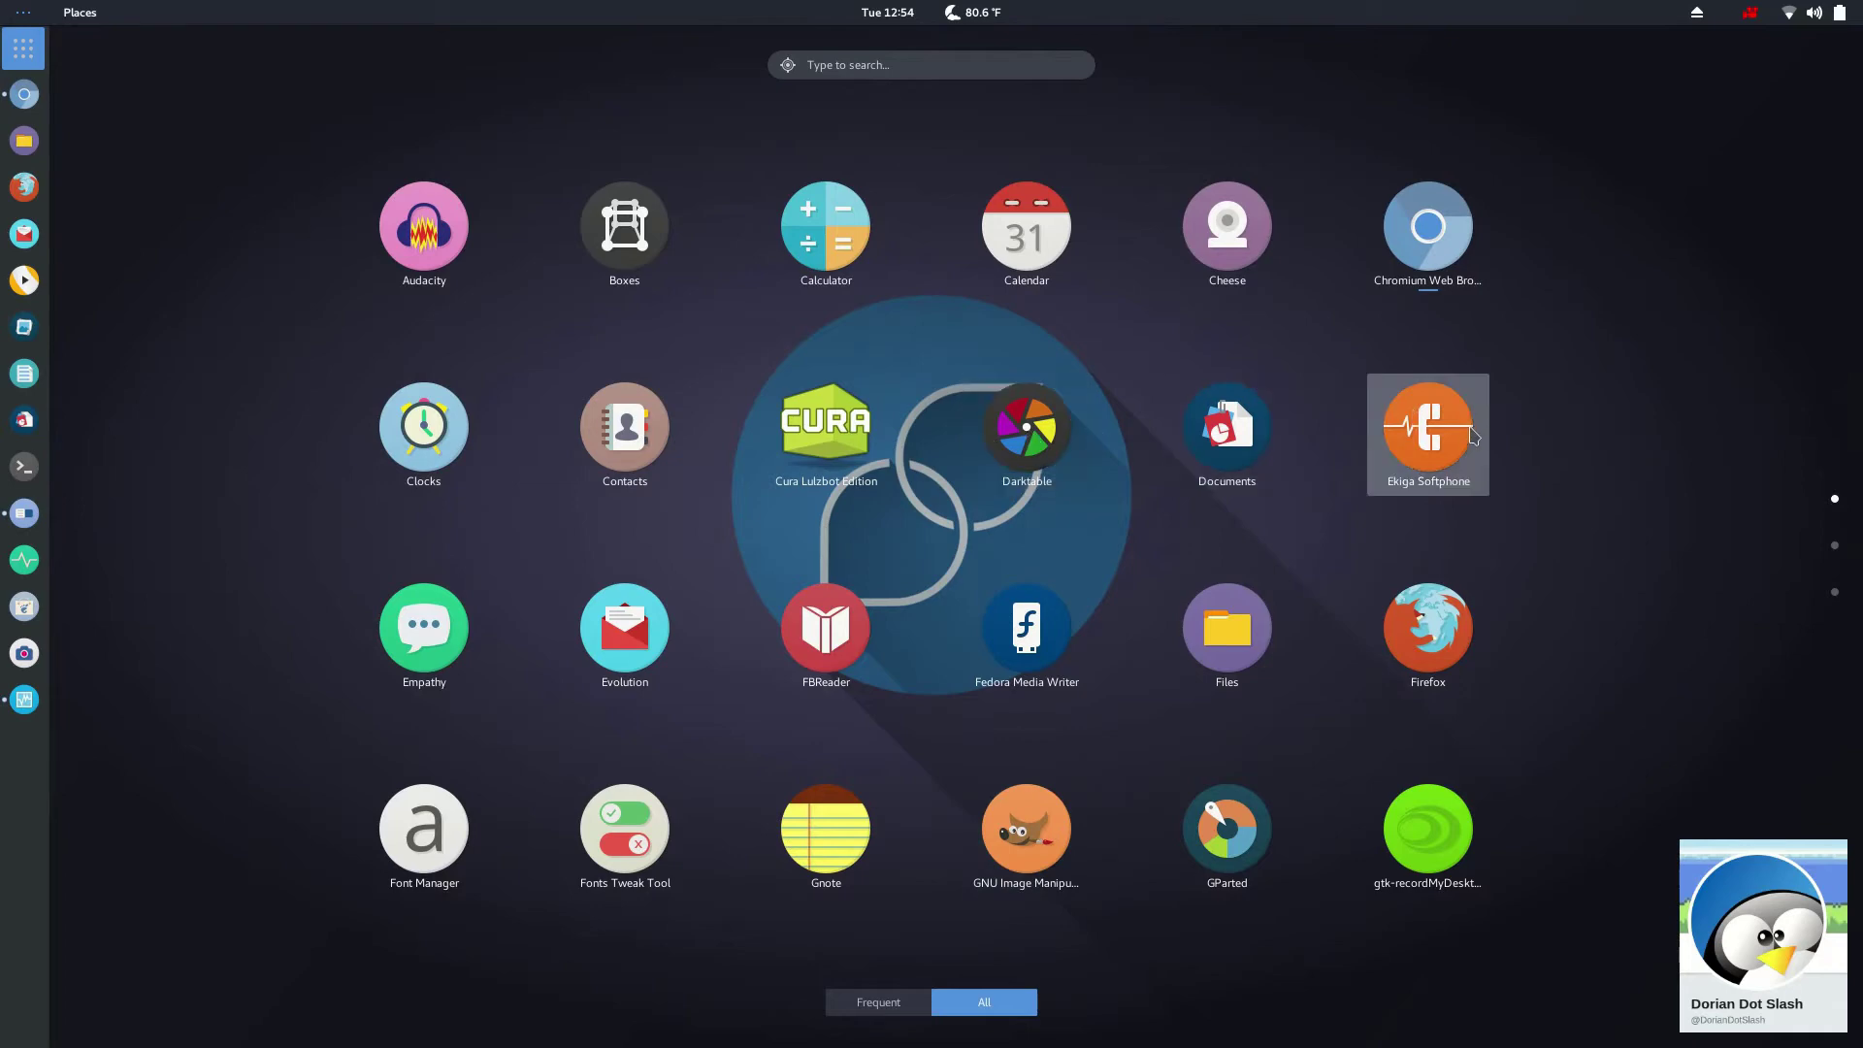
pyautogui.scroll(-1, 1291, 537)
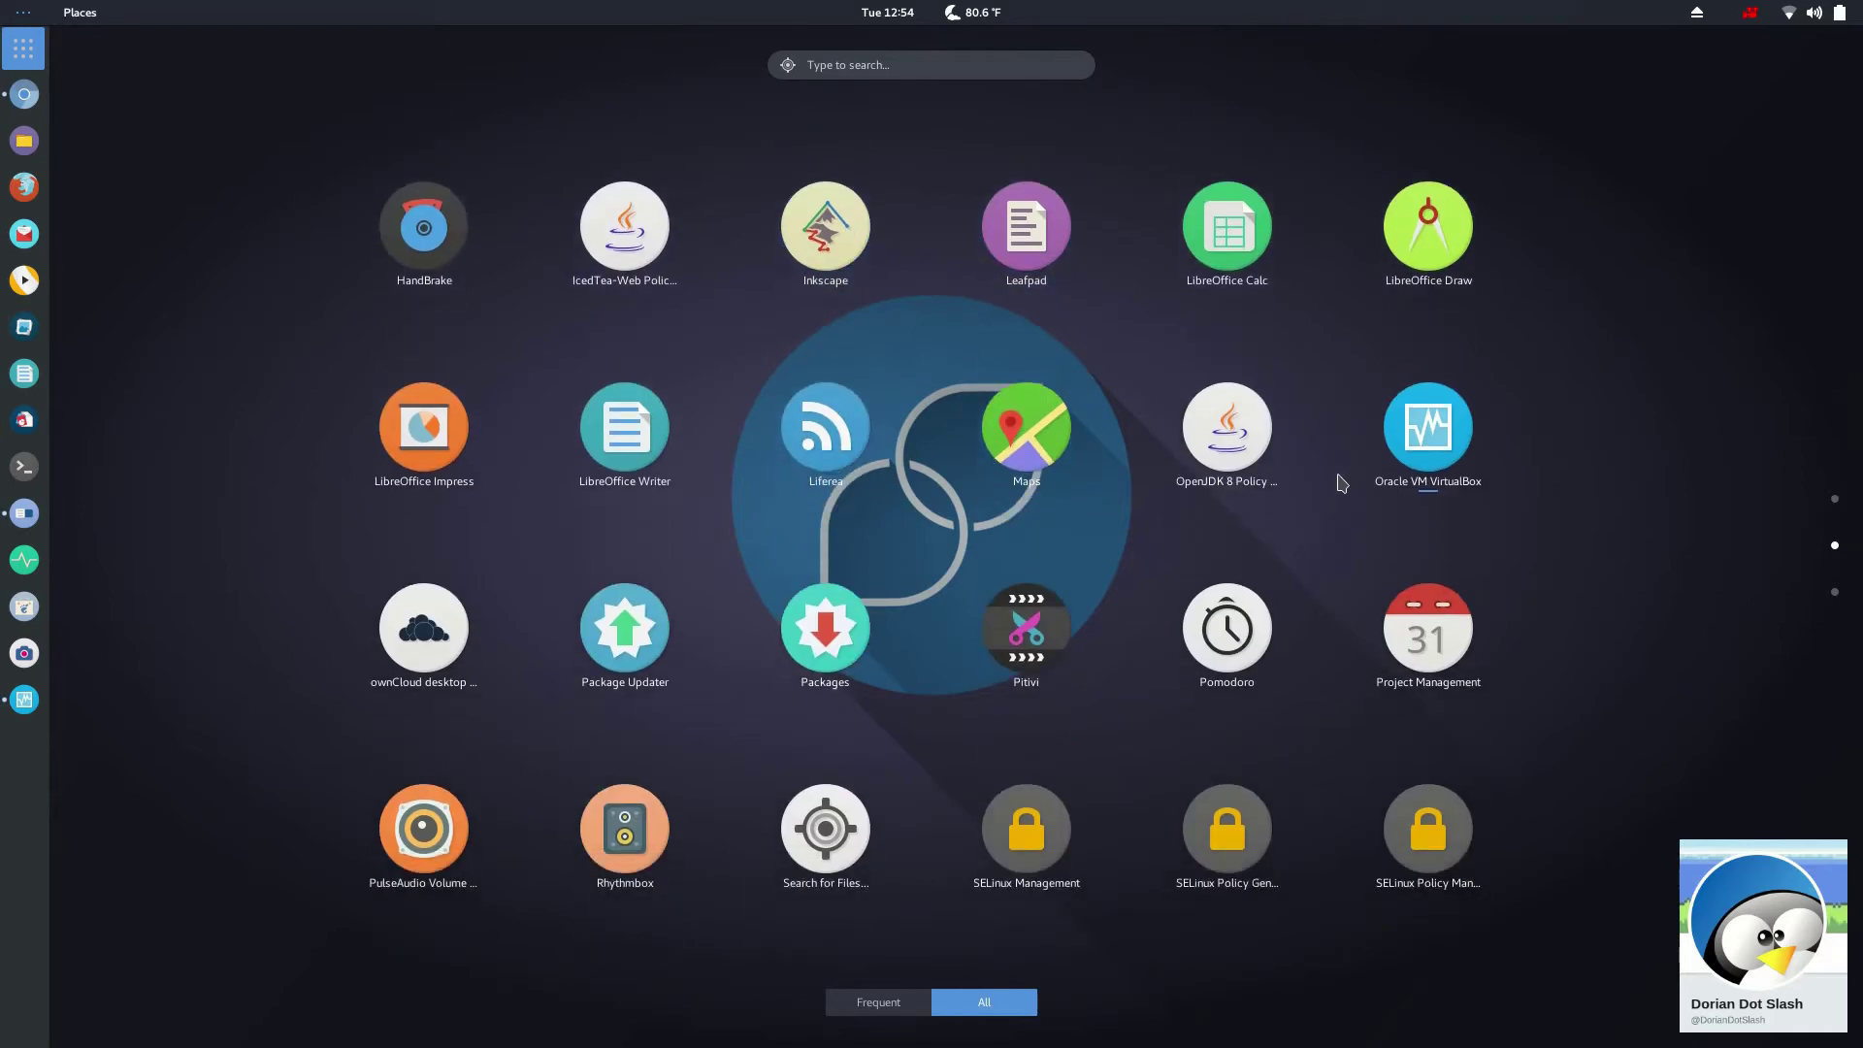
pyautogui.scroll(-1, 1418, 609)
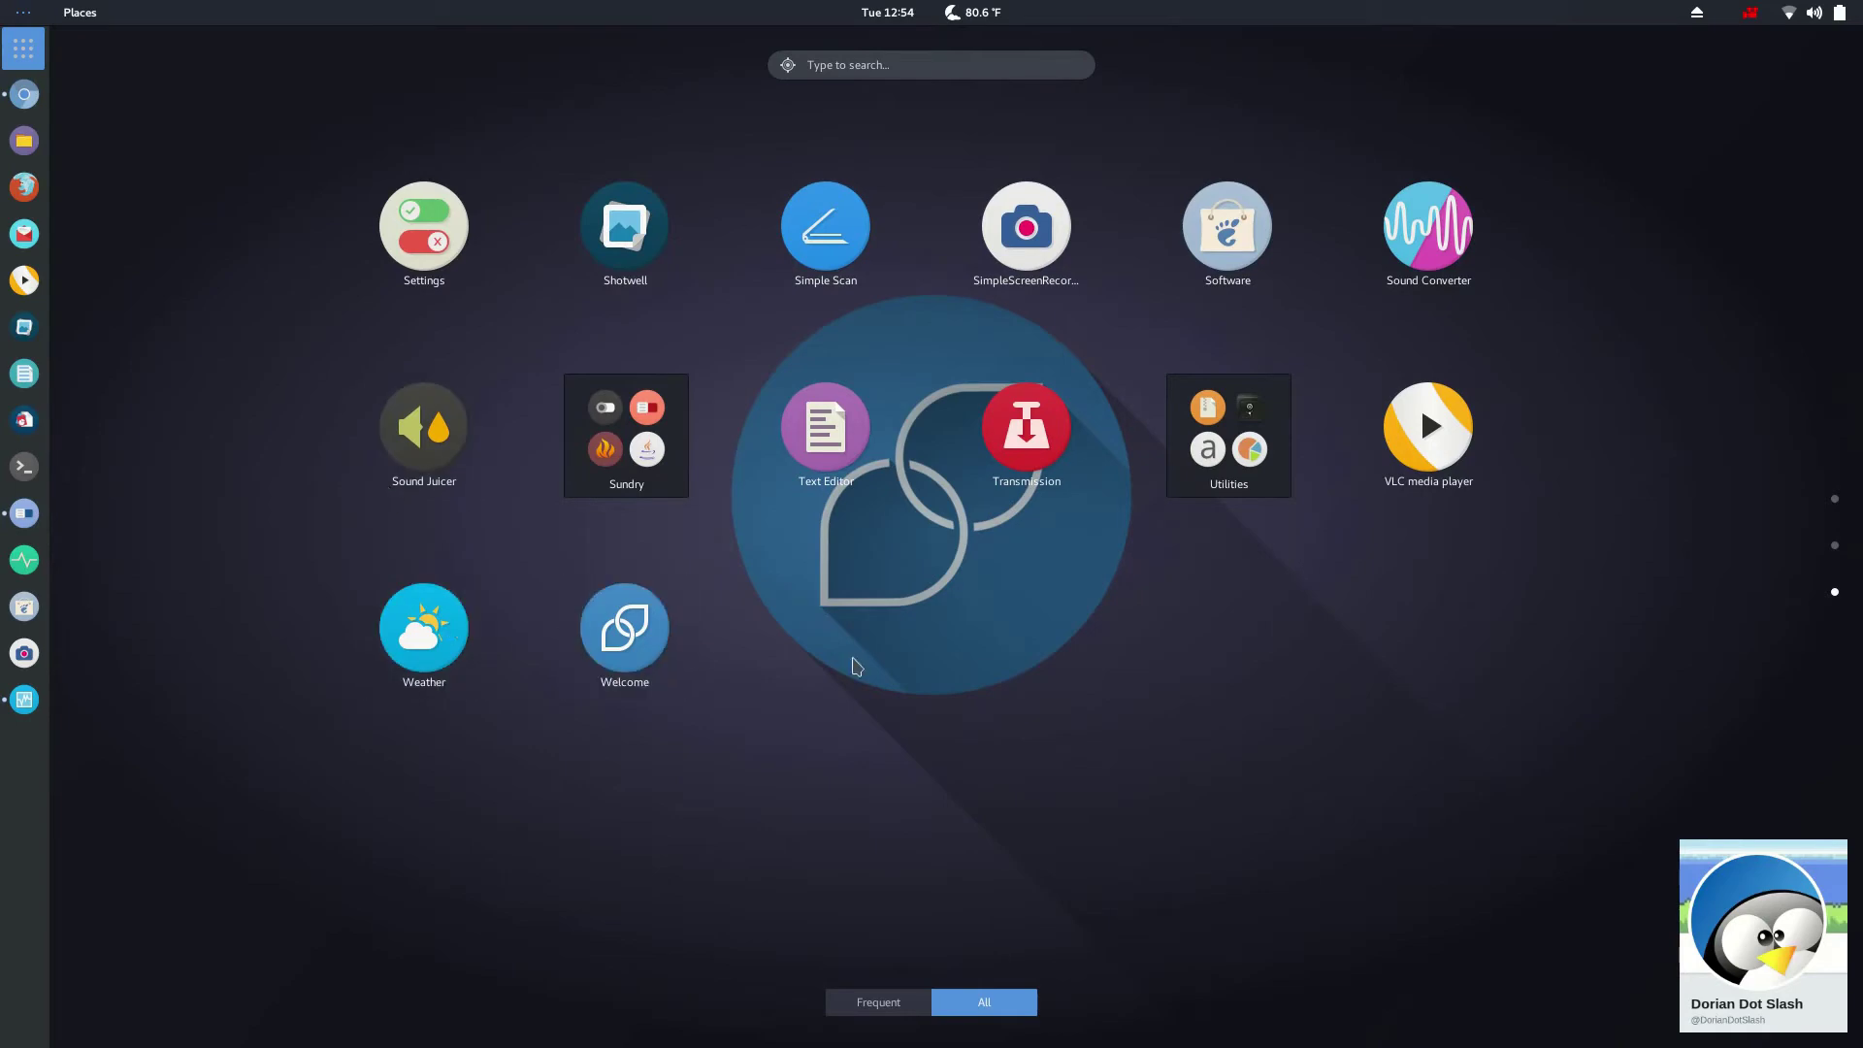
pyautogui.scroll(1, 1332, 762)
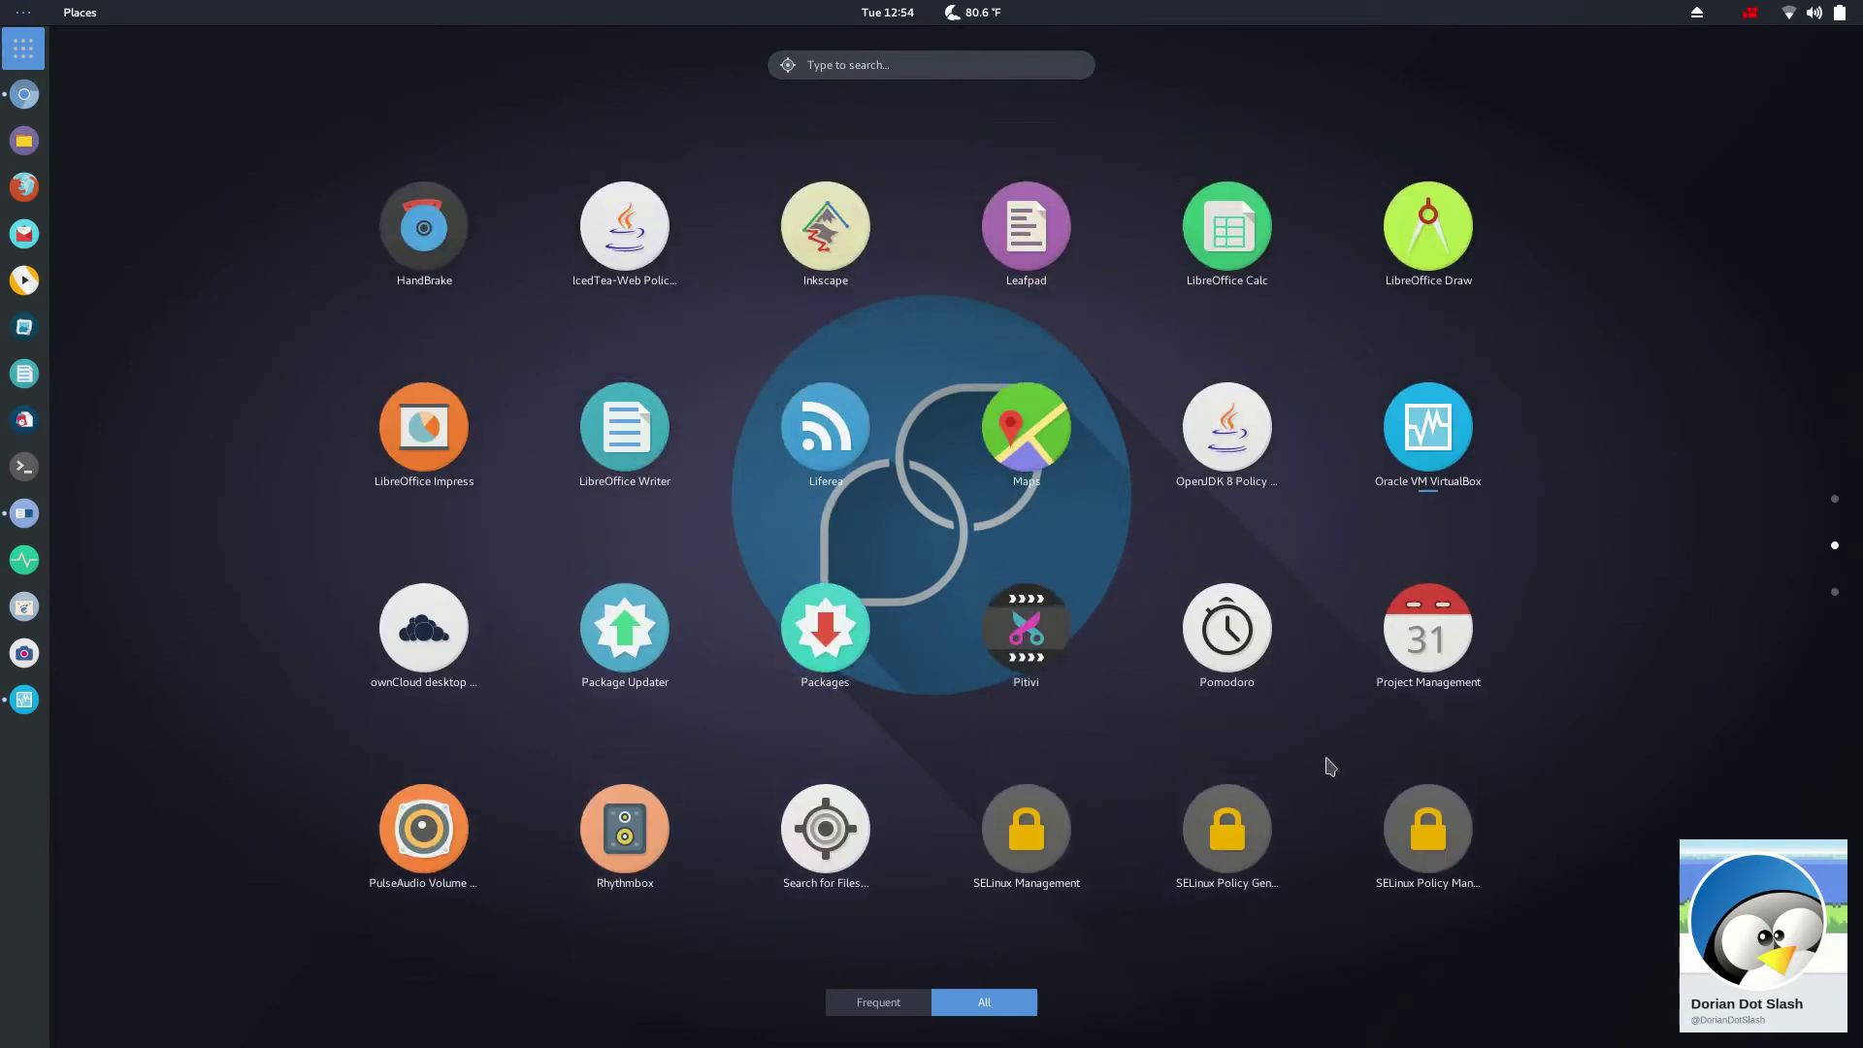
pyautogui.scroll(-1, 1331, 766)
# Step: Open and close the Utilities and Sundry folders, browse the pages again, then dismiss the grid
pyautogui.click(1233, 456)
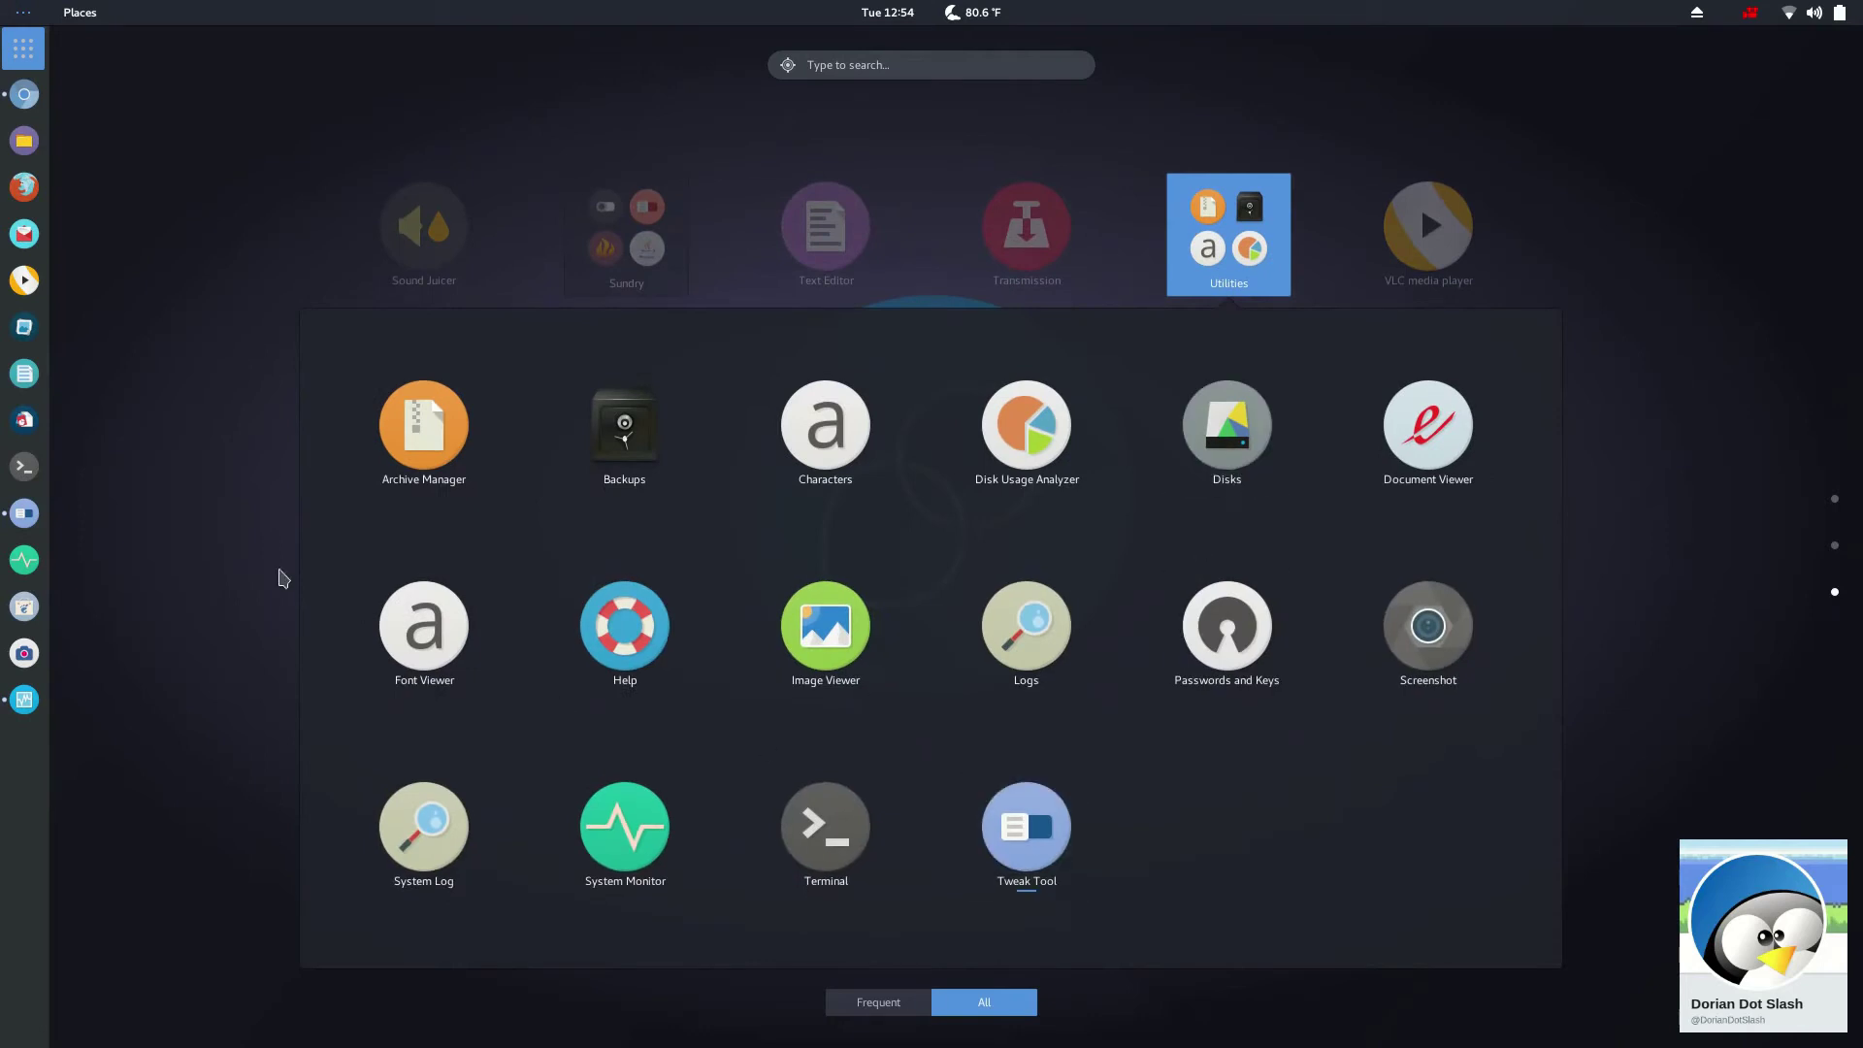
pyautogui.click(184, 420)
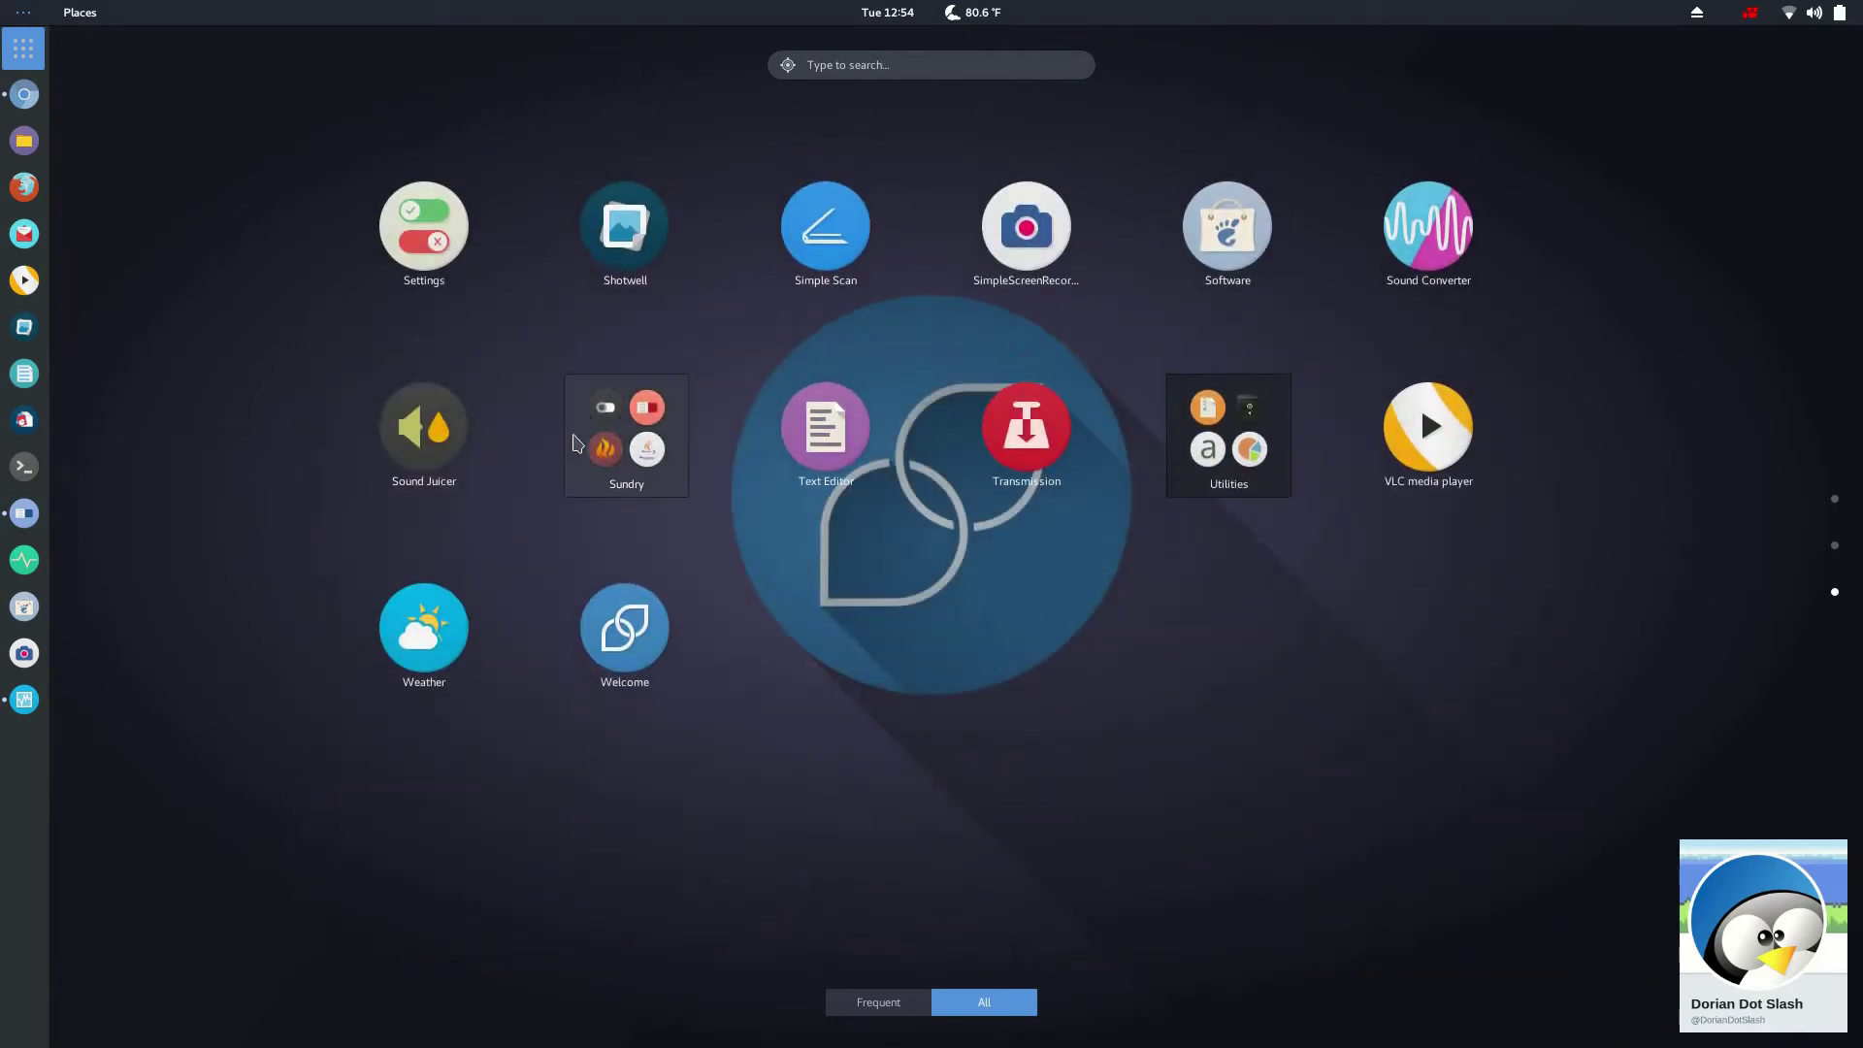
pyautogui.click(575, 444)
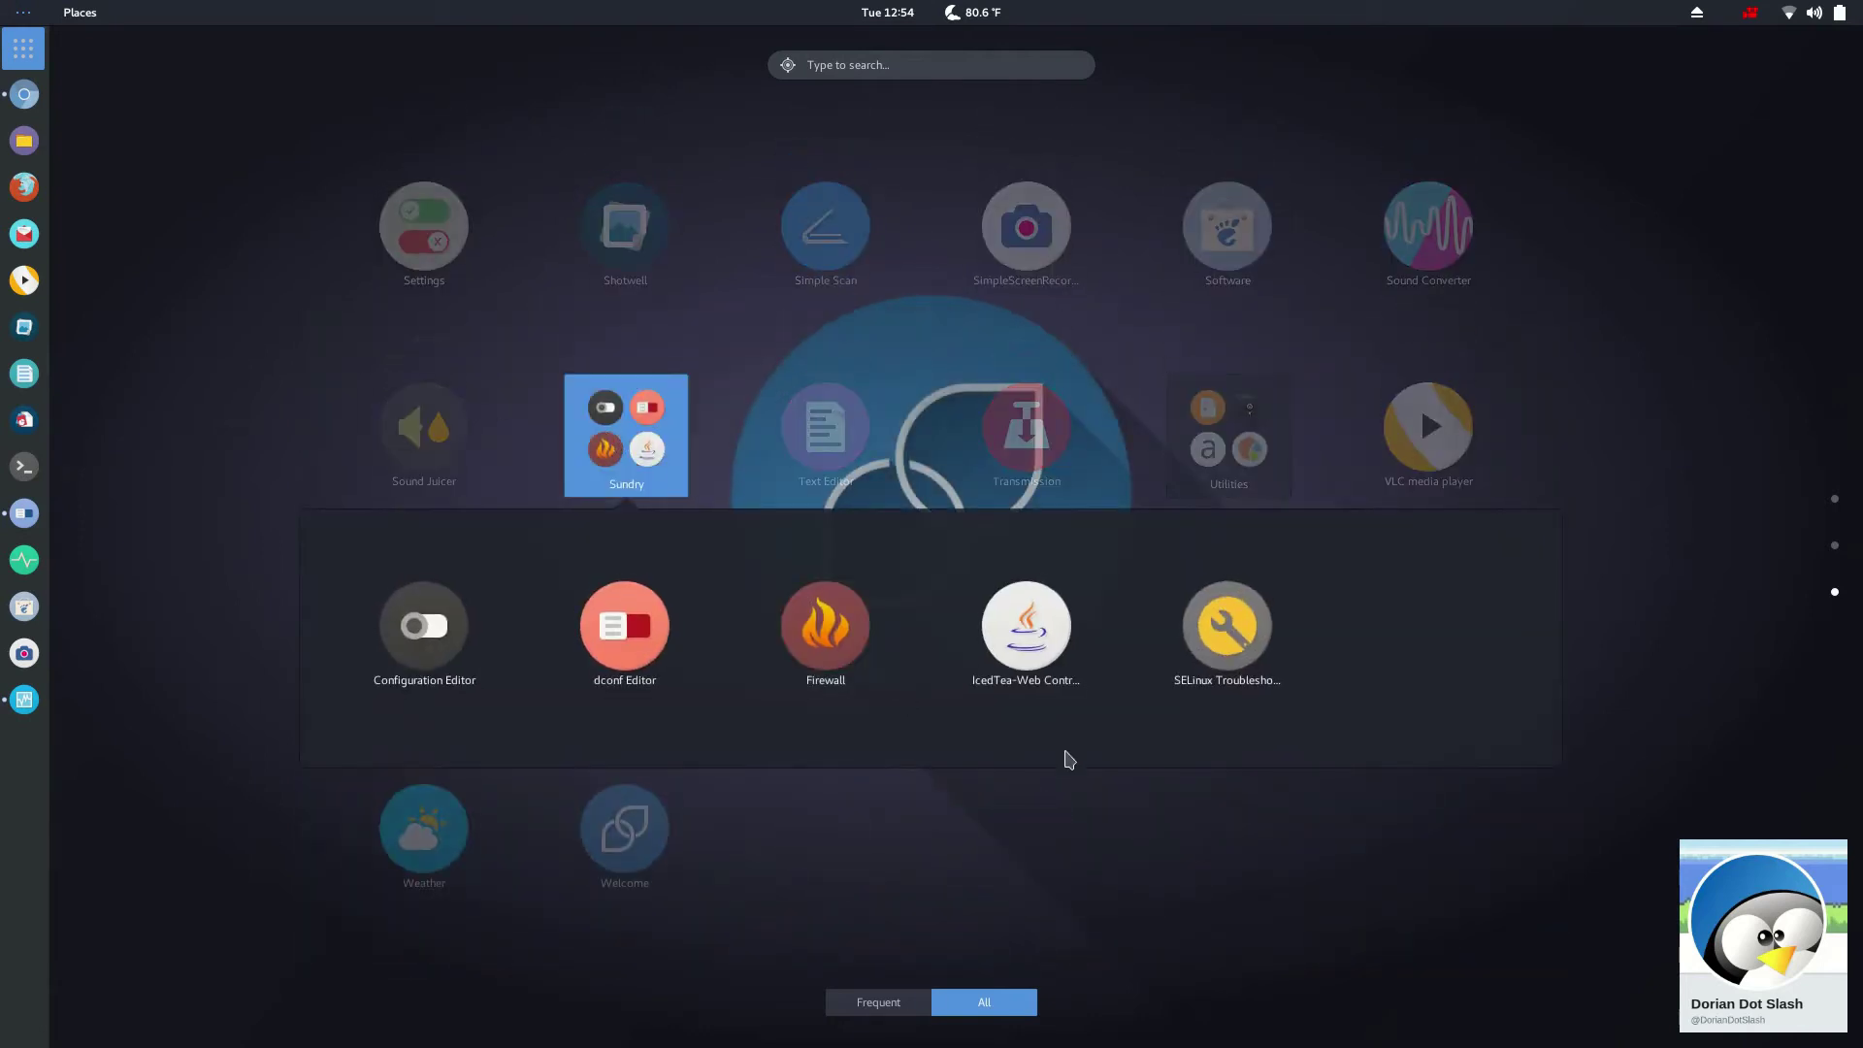
pyautogui.click(1286, 828)
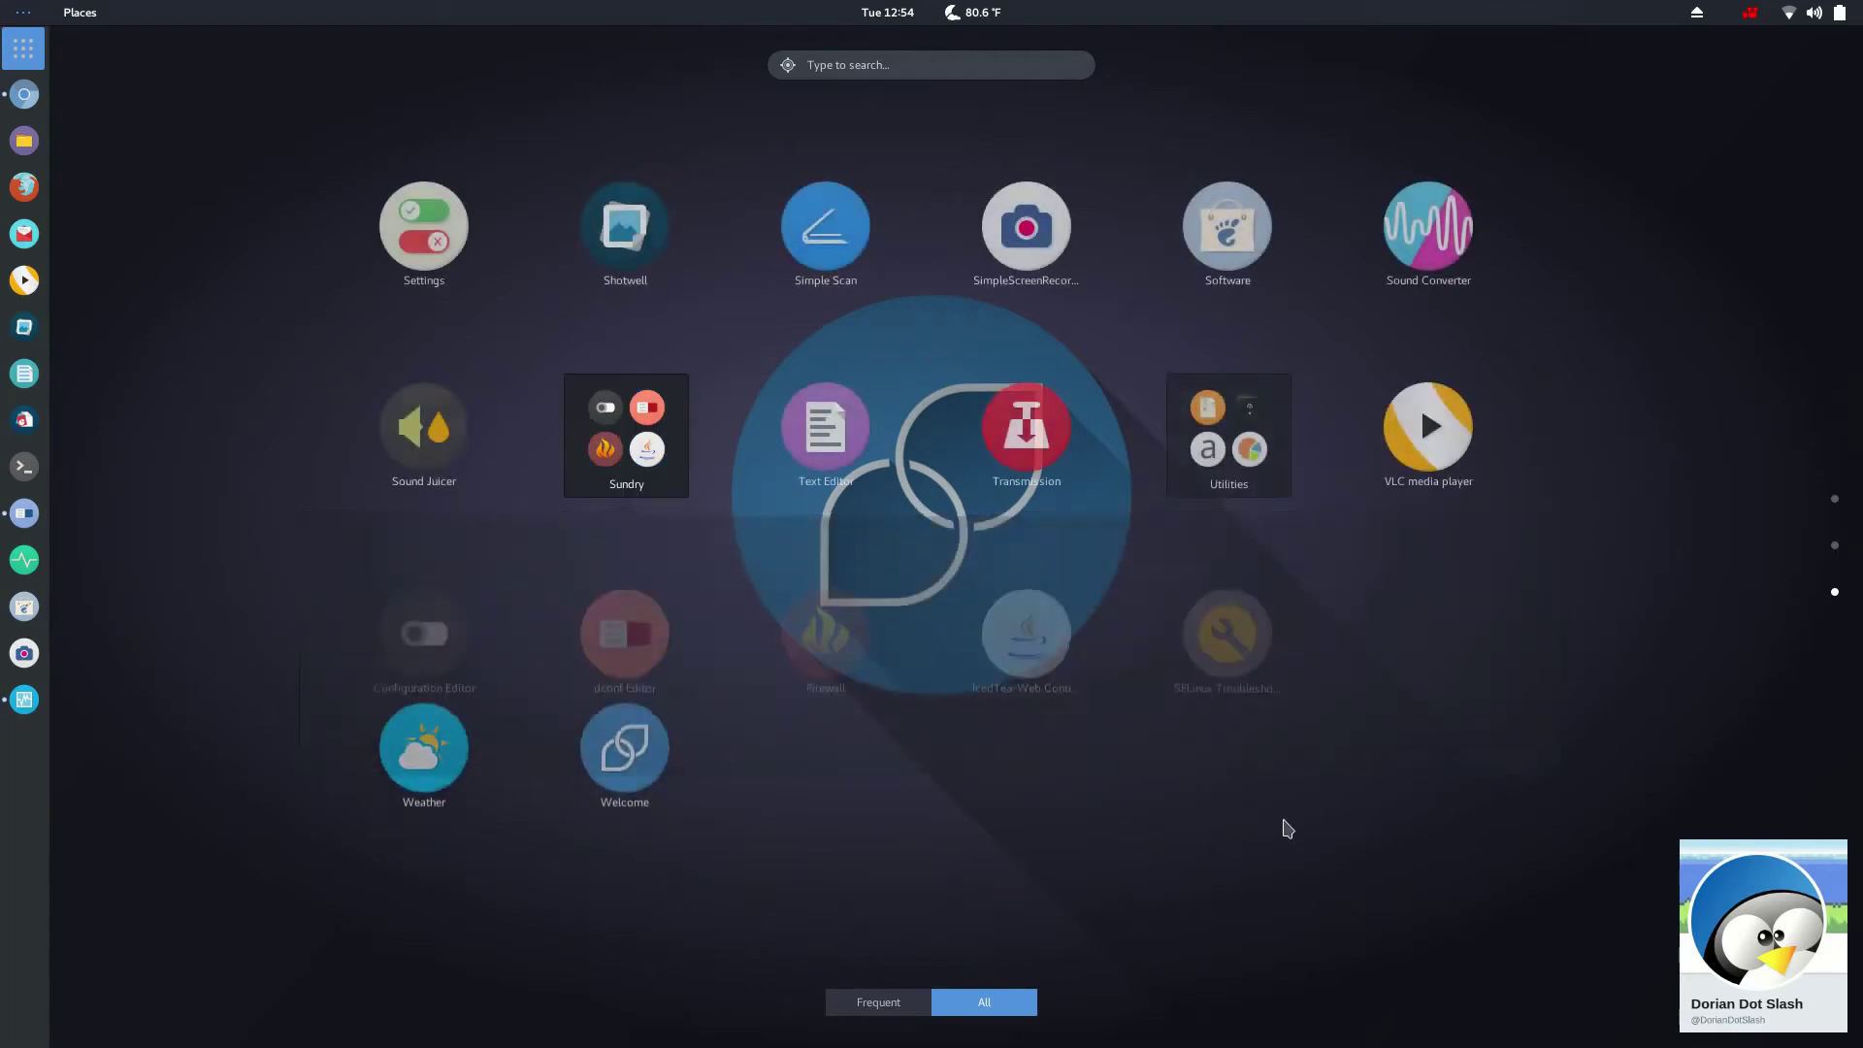
pyautogui.scroll(1, 1288, 828)
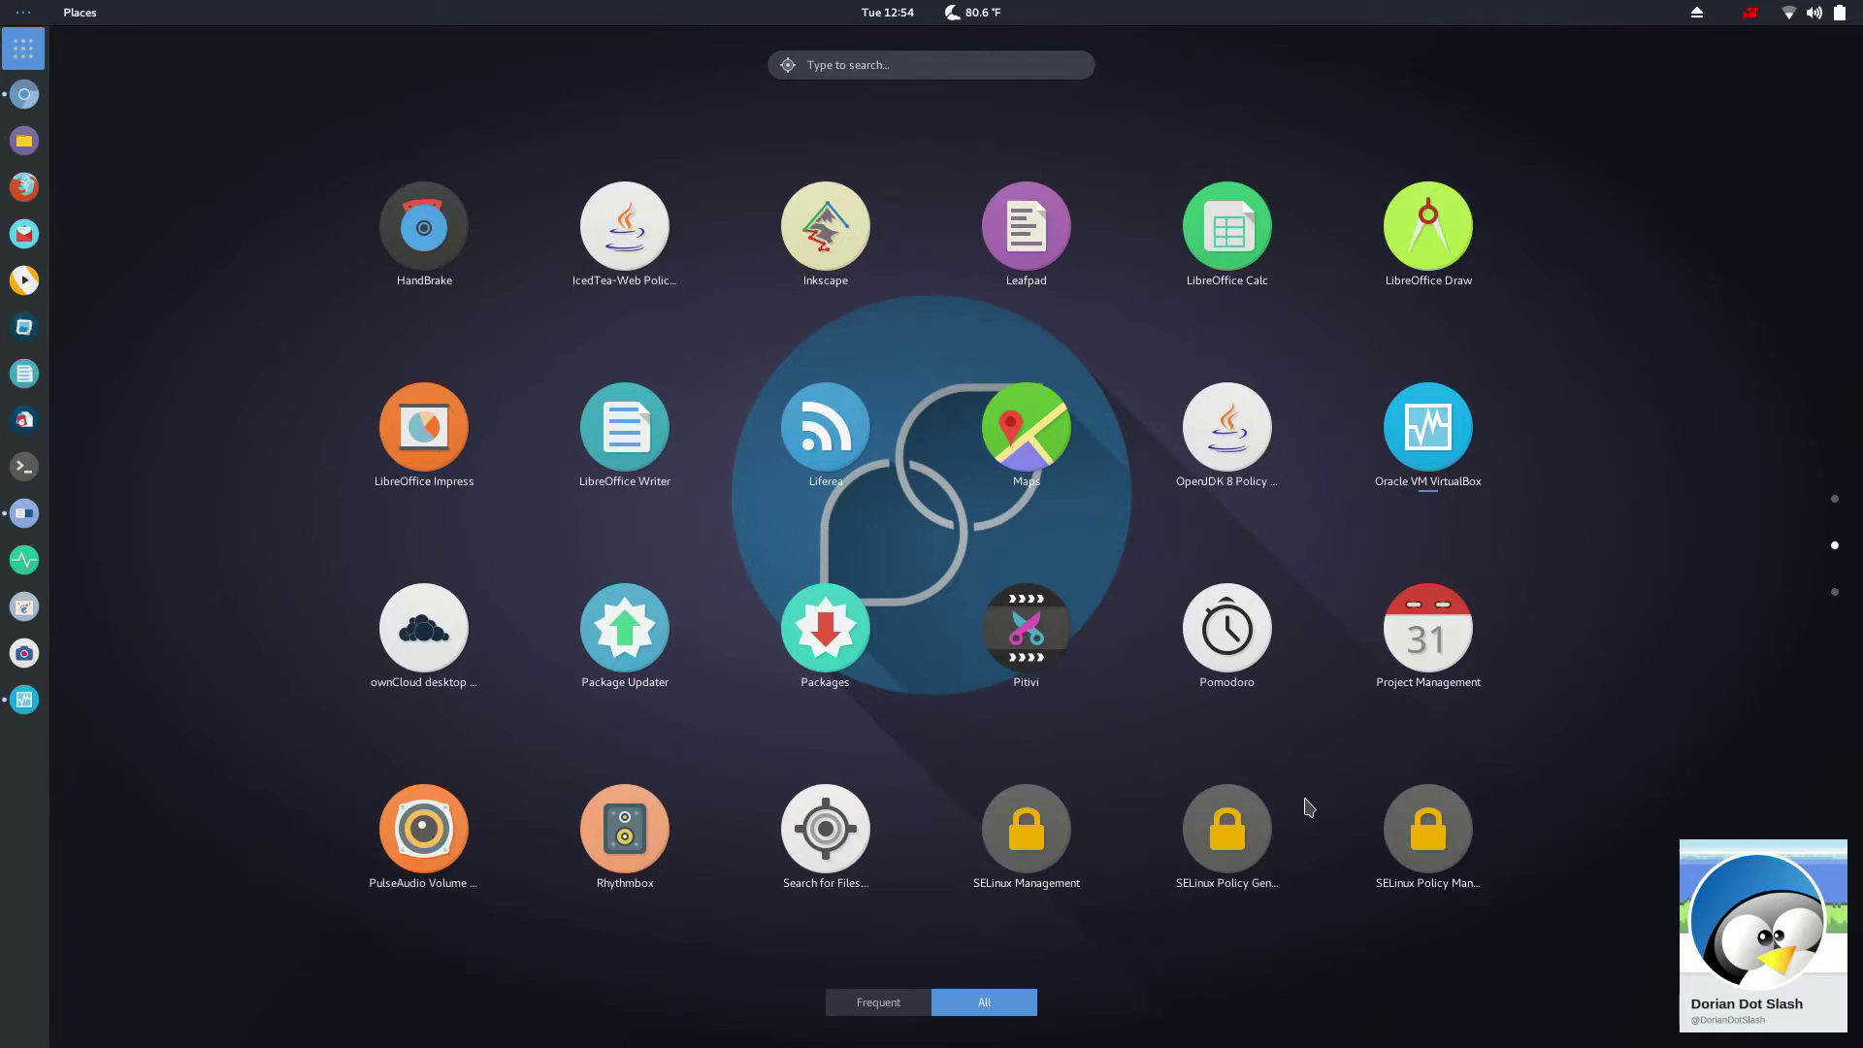
pyautogui.scroll(1, 1309, 807)
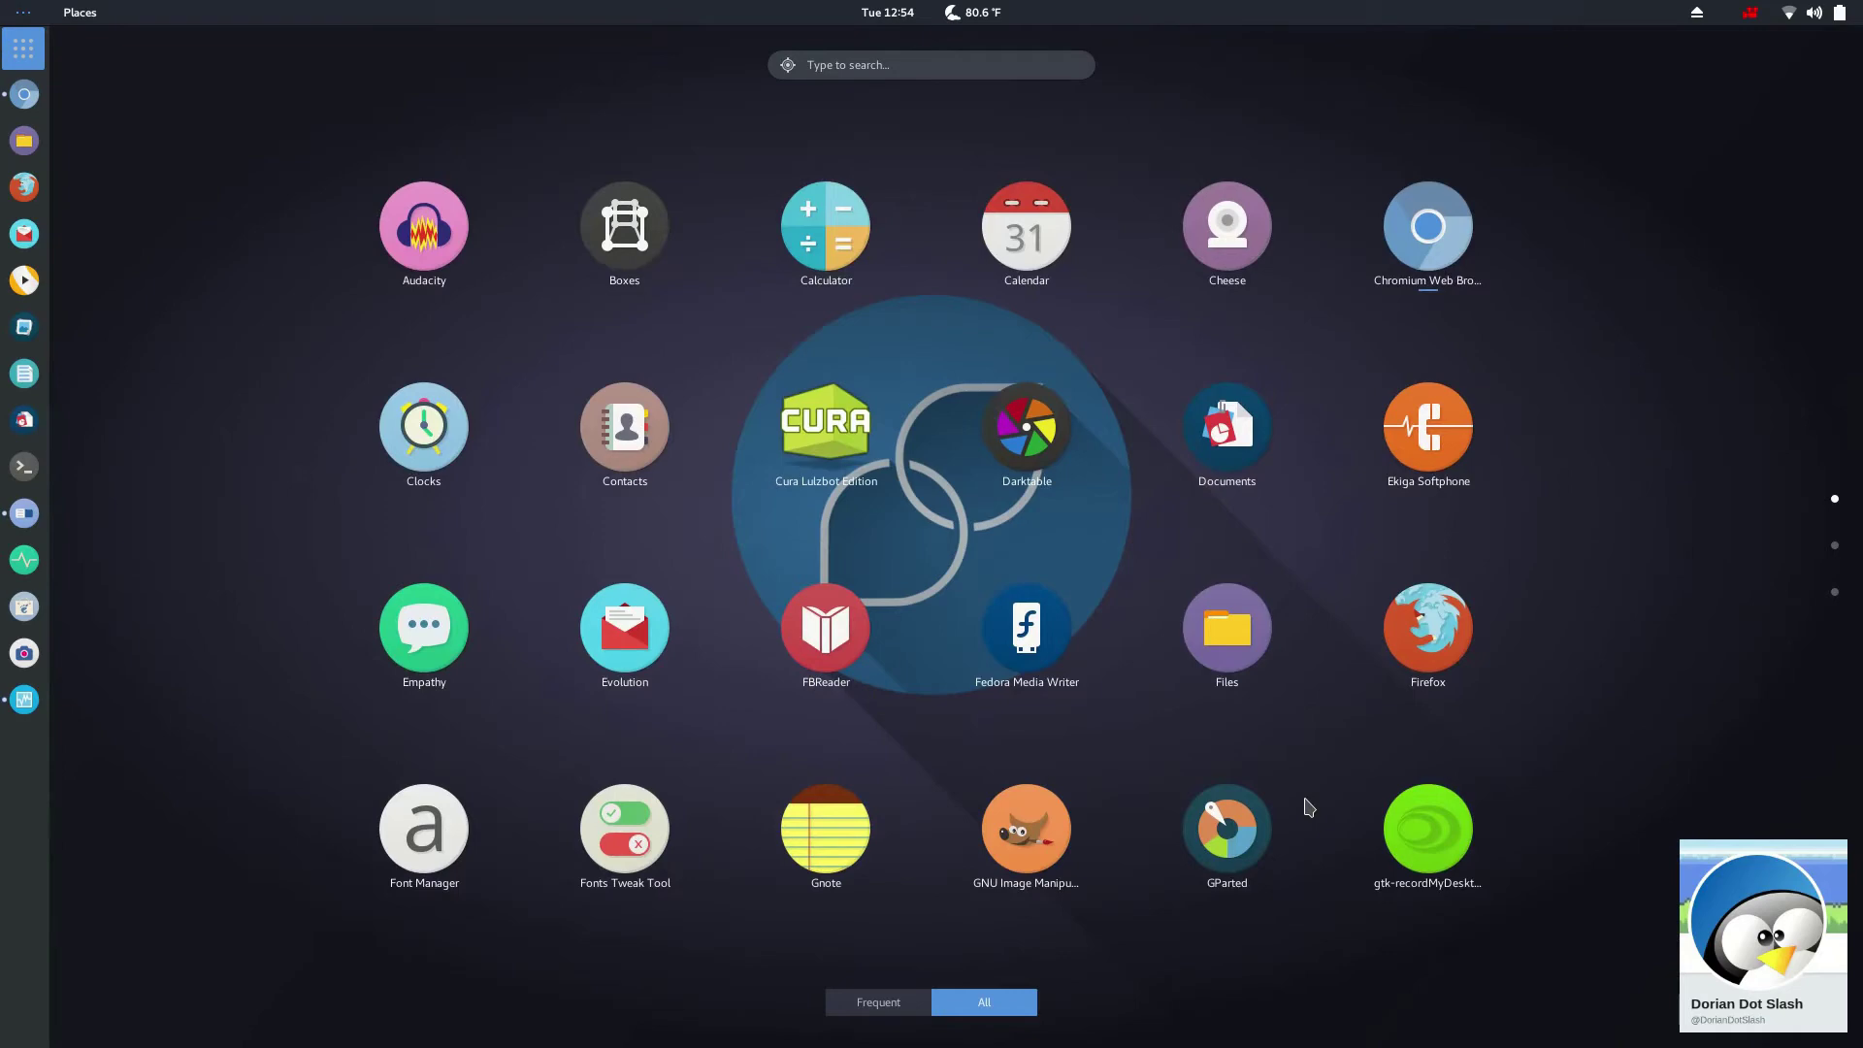
pyautogui.scroll(-1, 1309, 808)
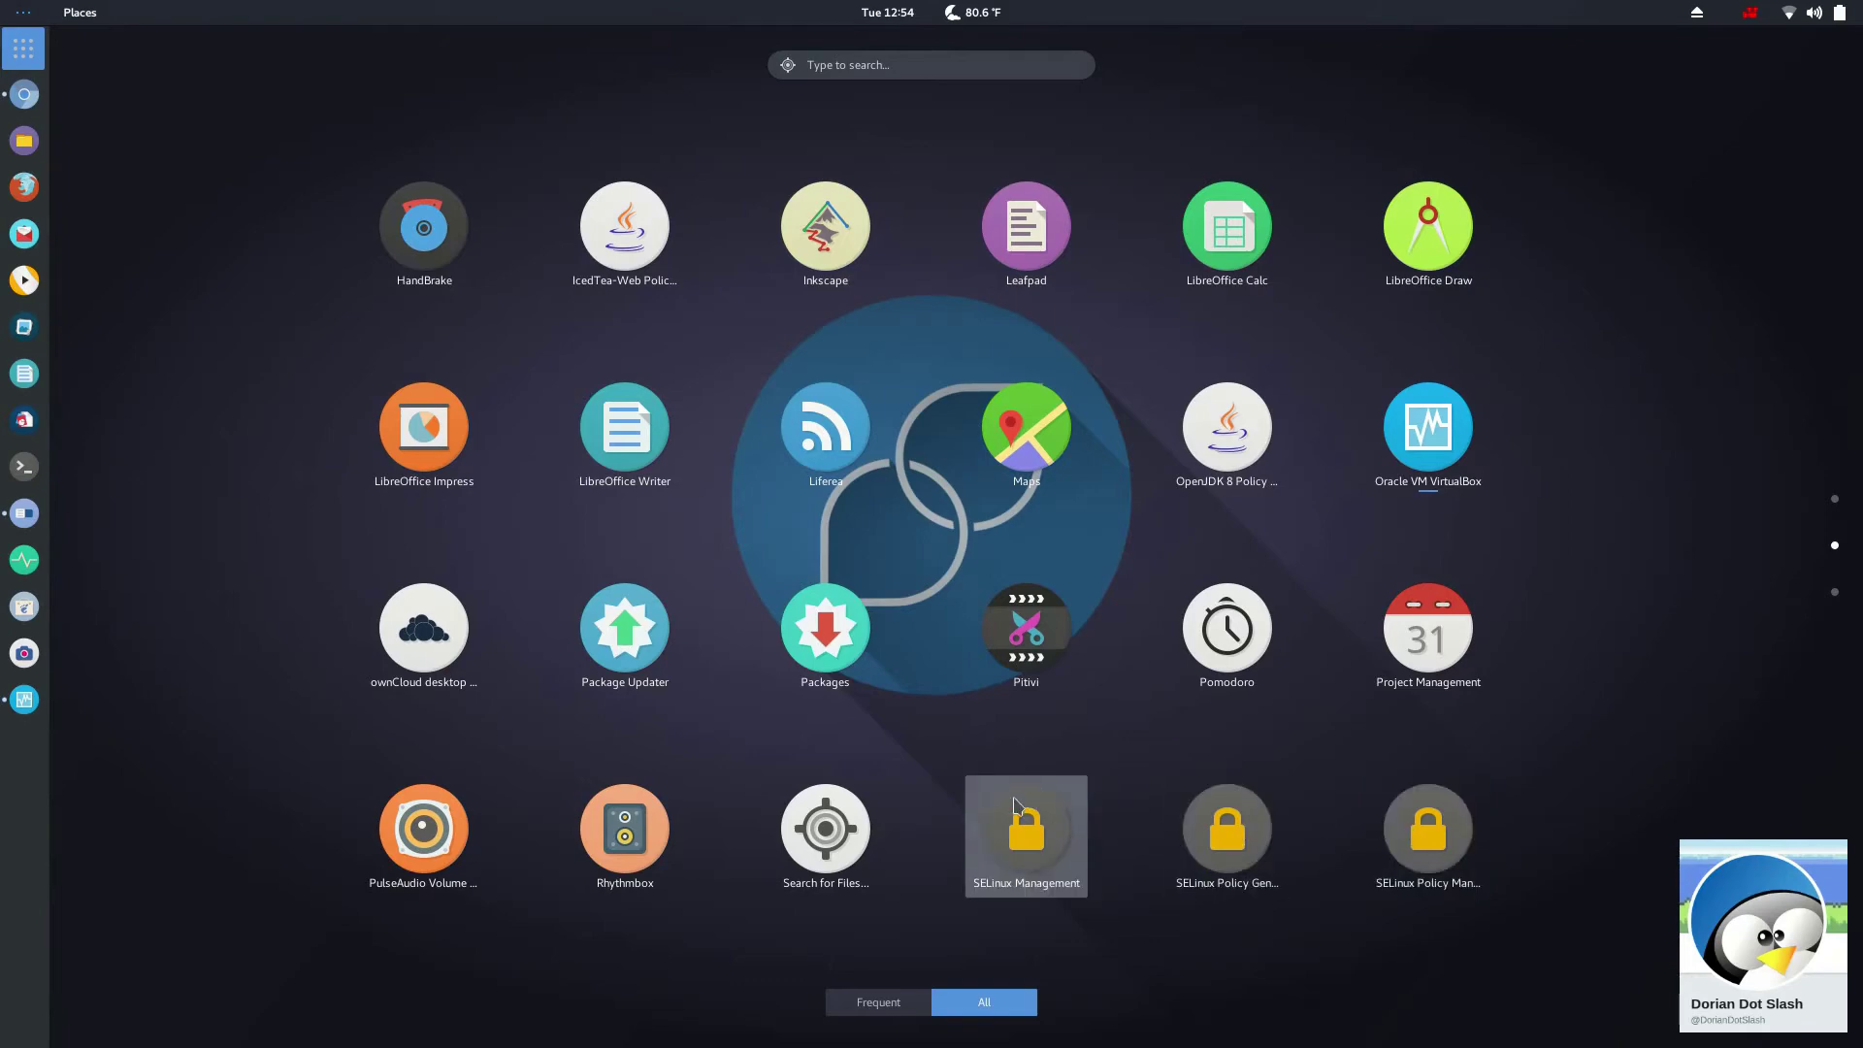
pyautogui.scroll(1, 769, 719)
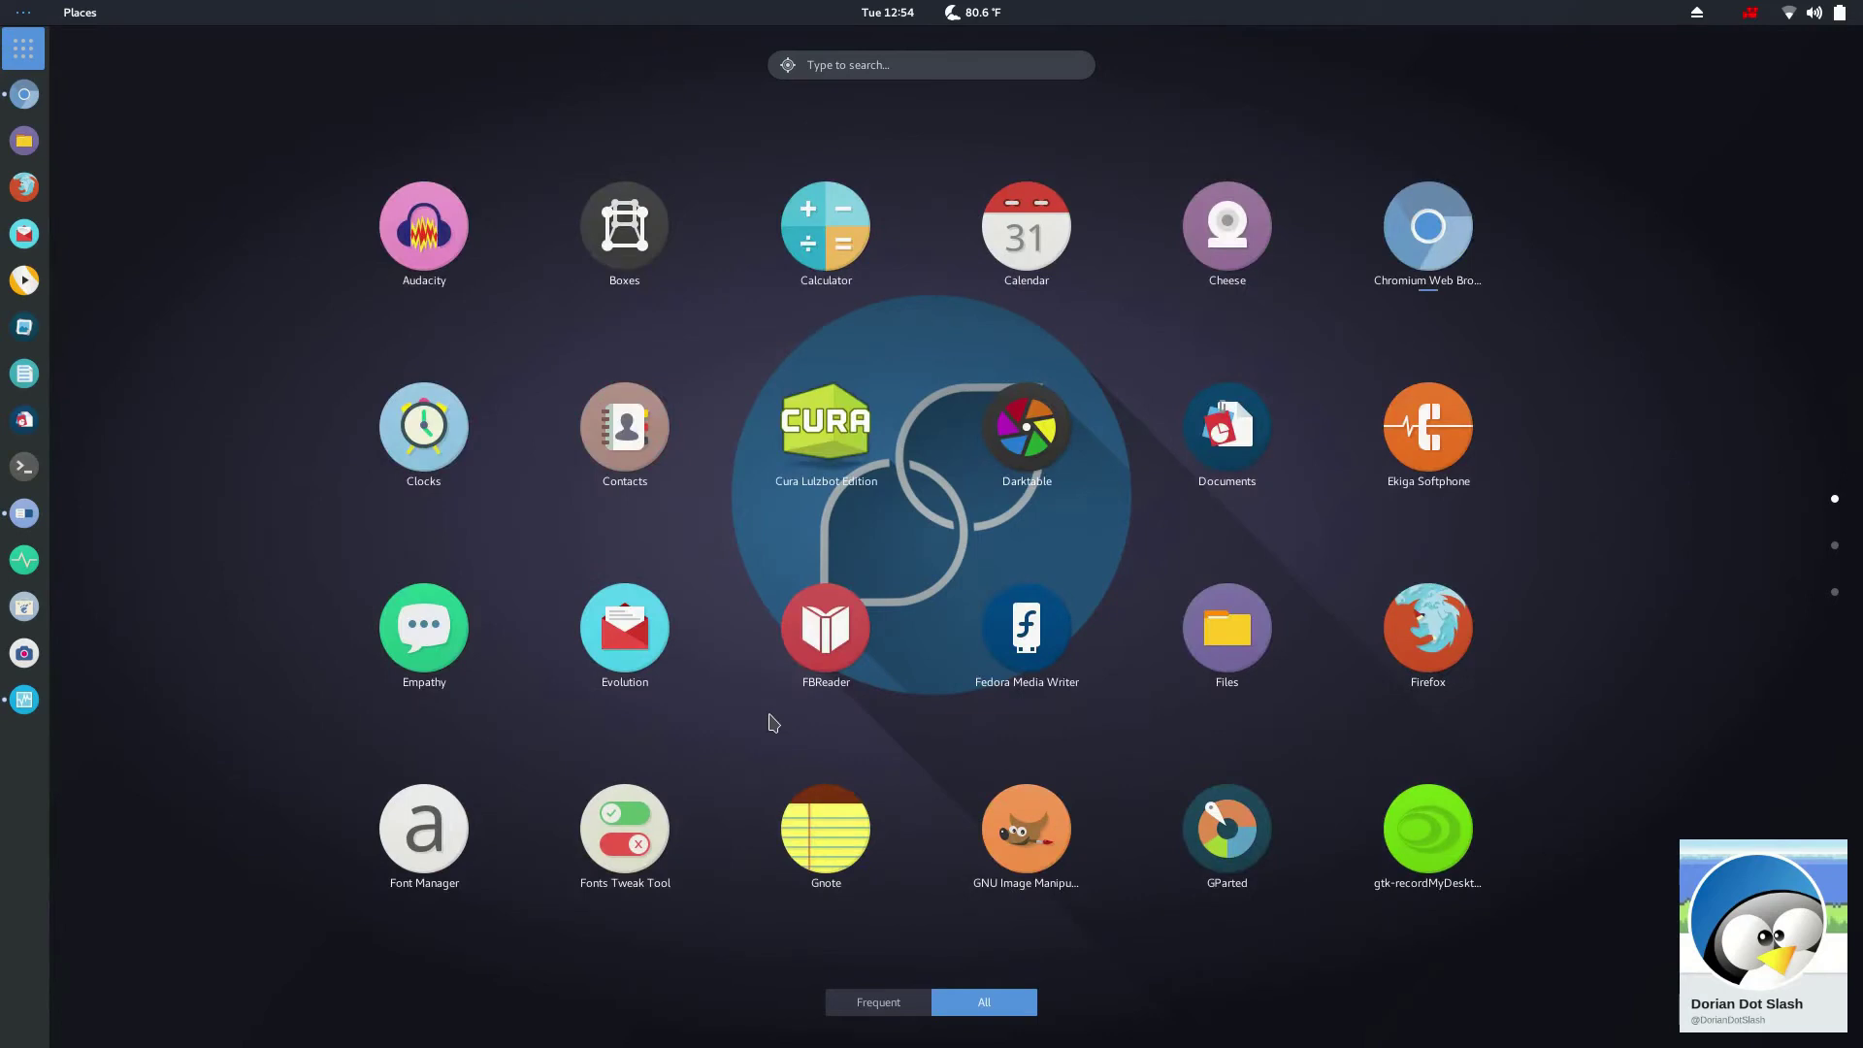
pyautogui.click(33, 62)
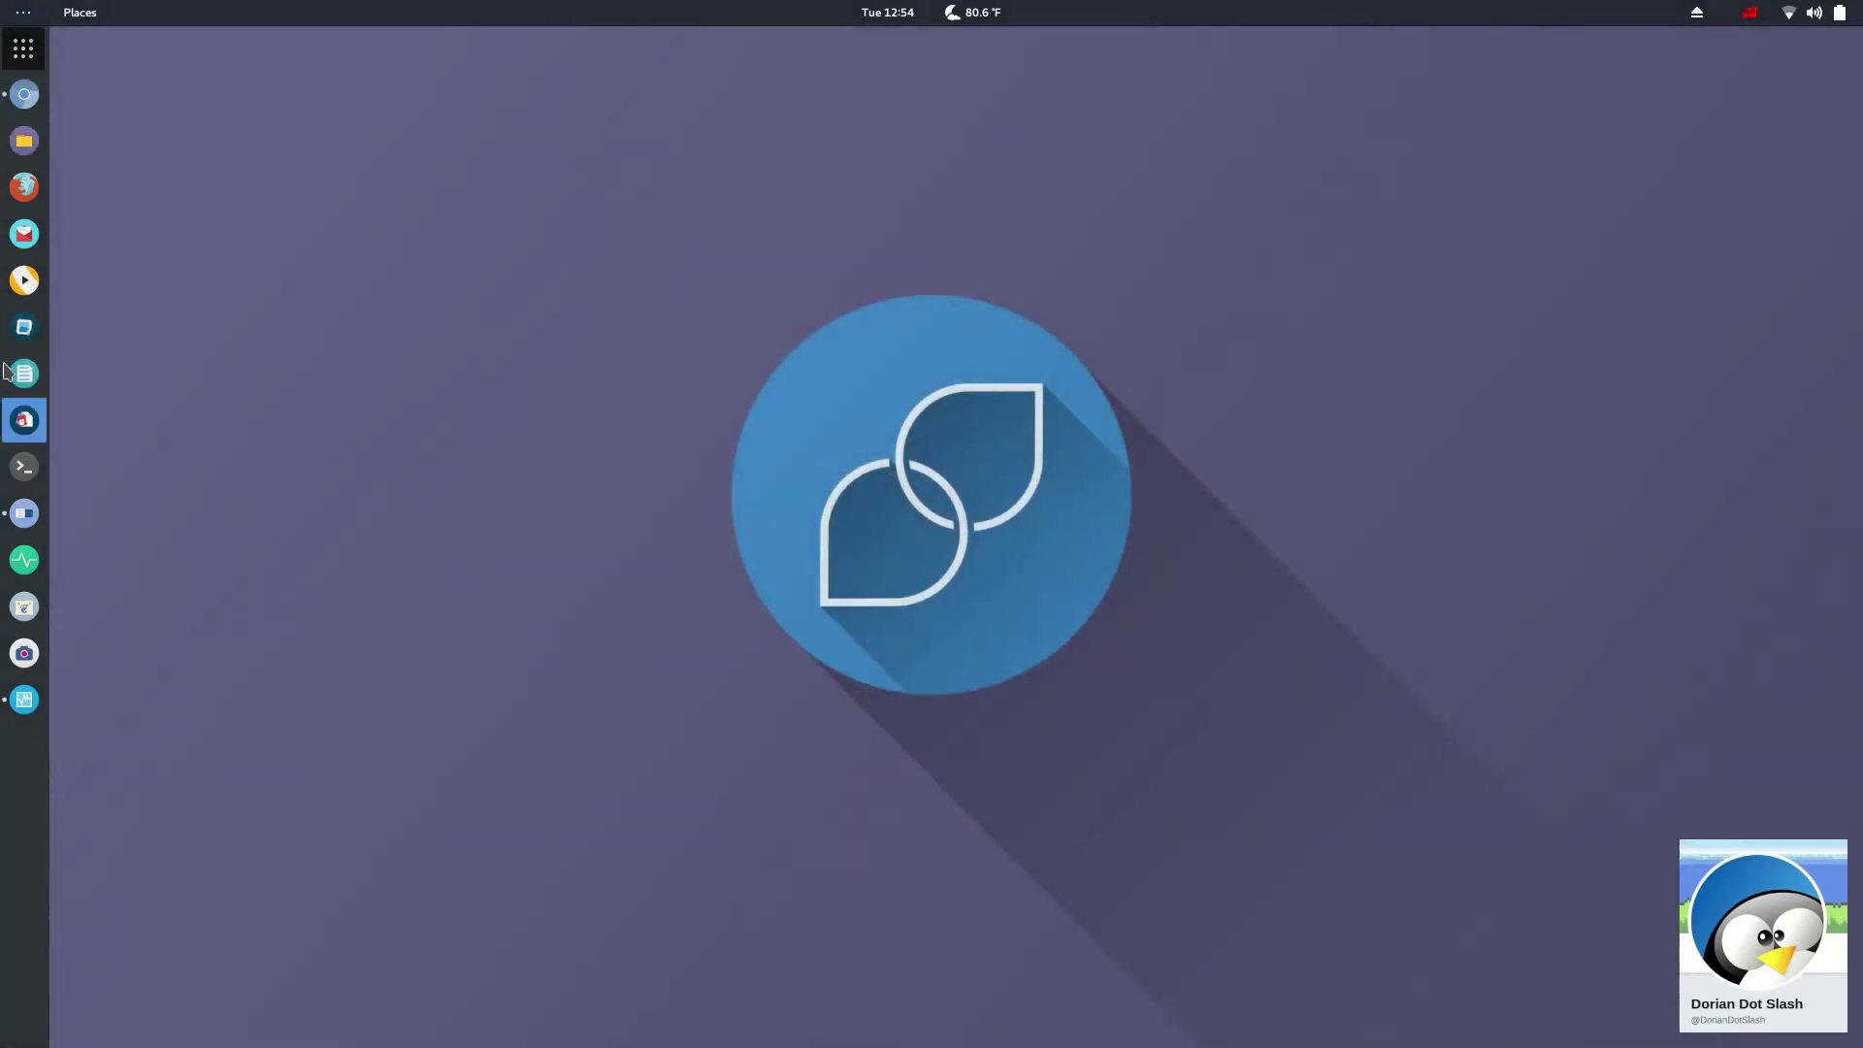
# Step: Launch Tweak Tool and switch the icon theme from Numix-Circle to Arc-Maia on the Appearance page
pyautogui.click(25, 515)
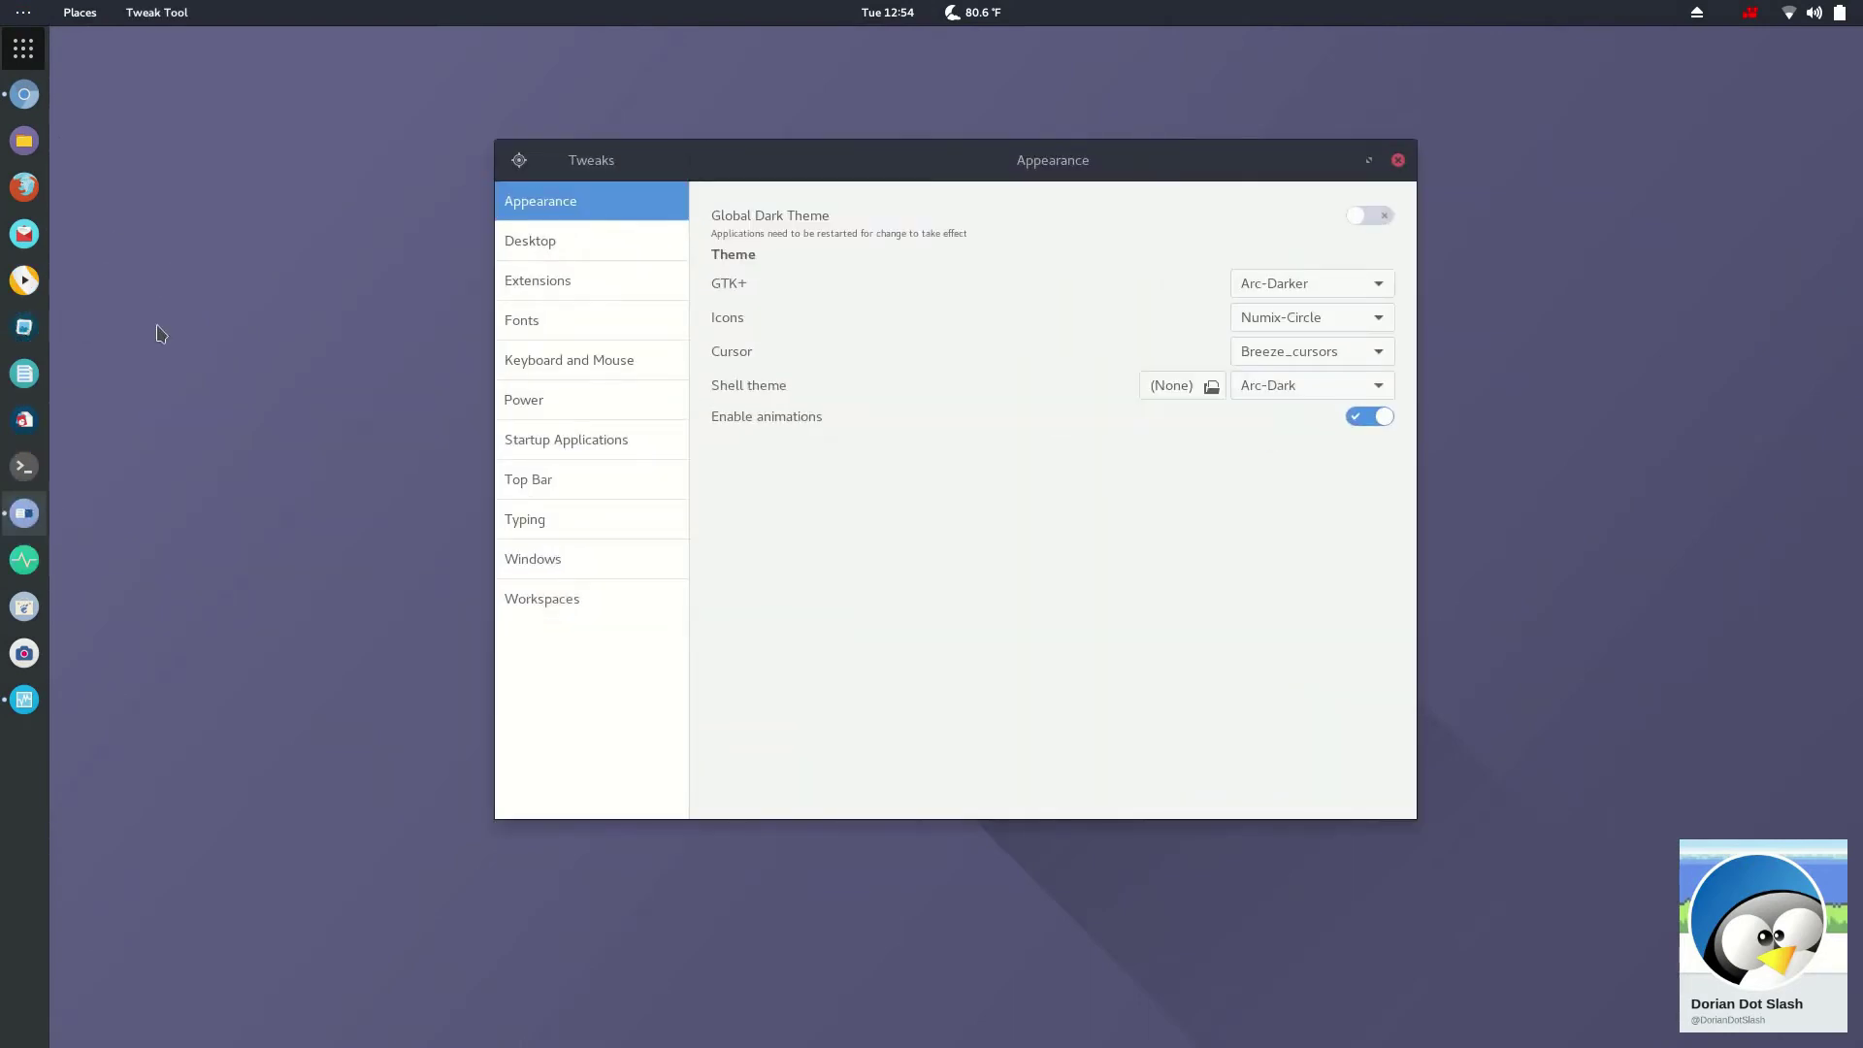
pyautogui.click(1333, 318)
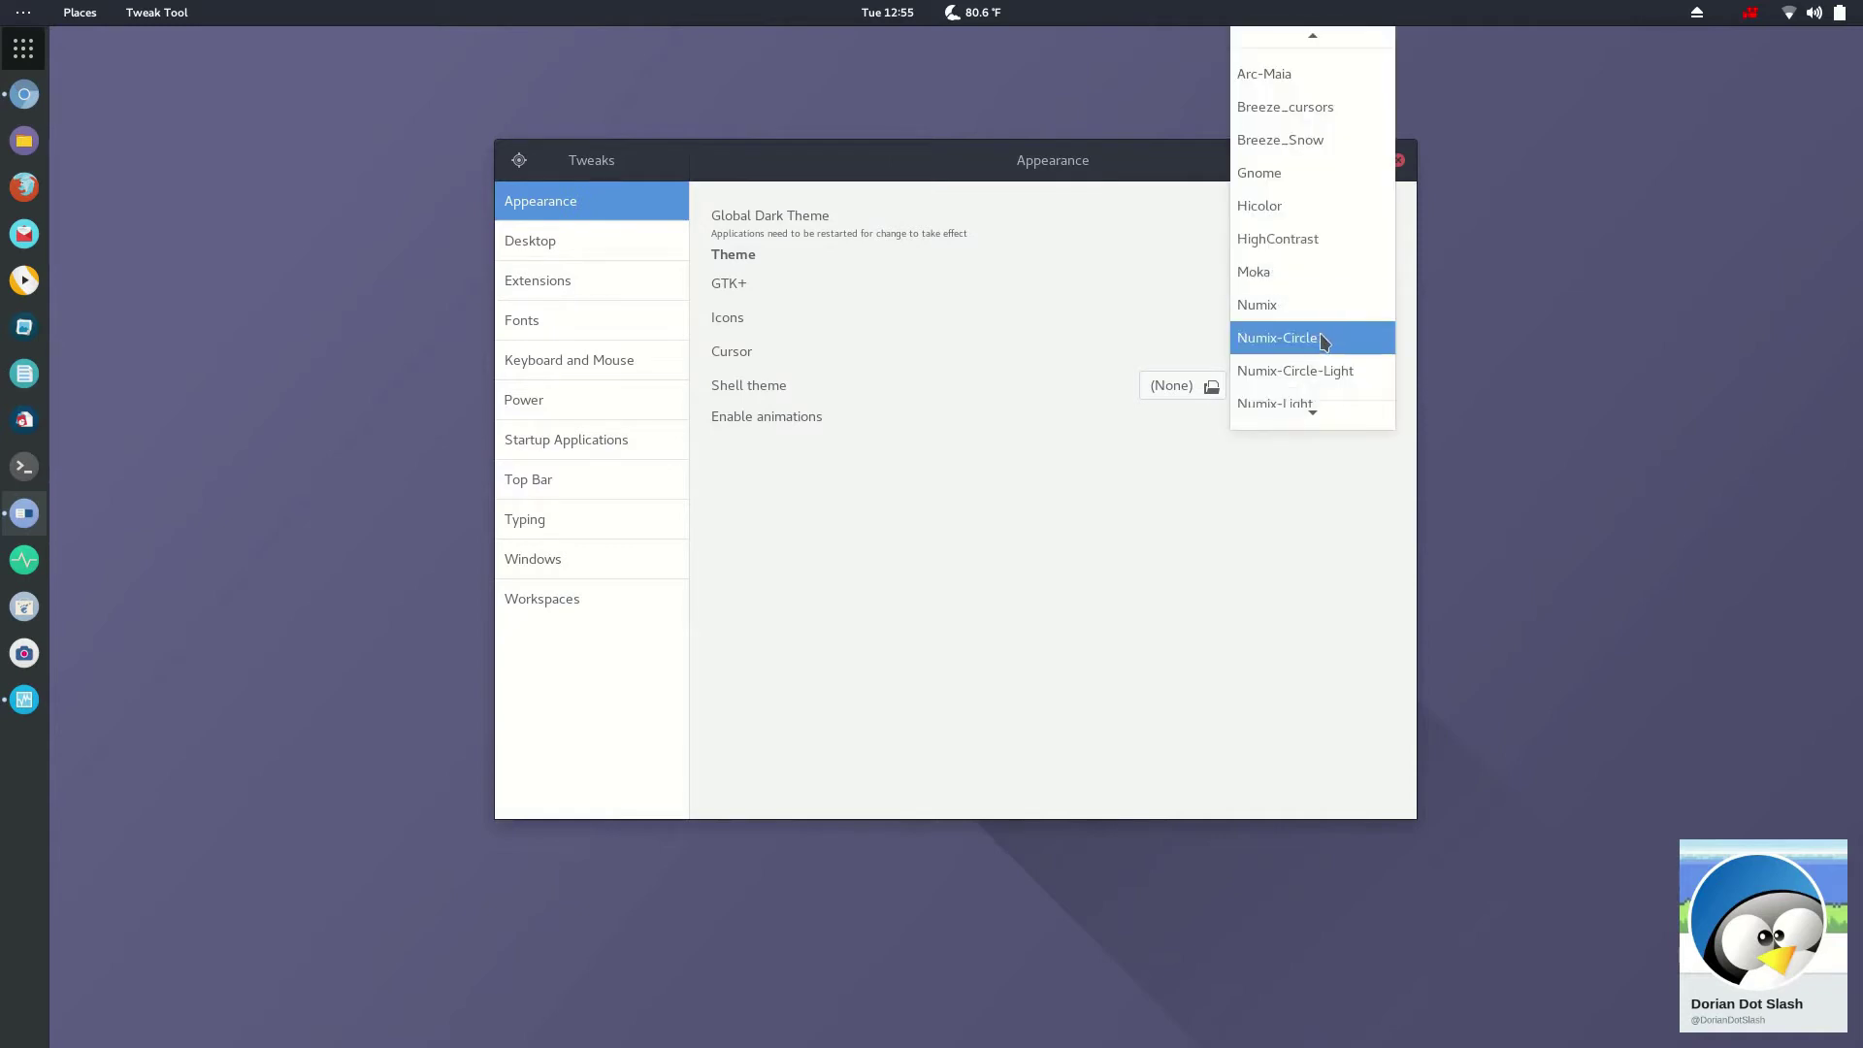
pyautogui.click(1305, 74)
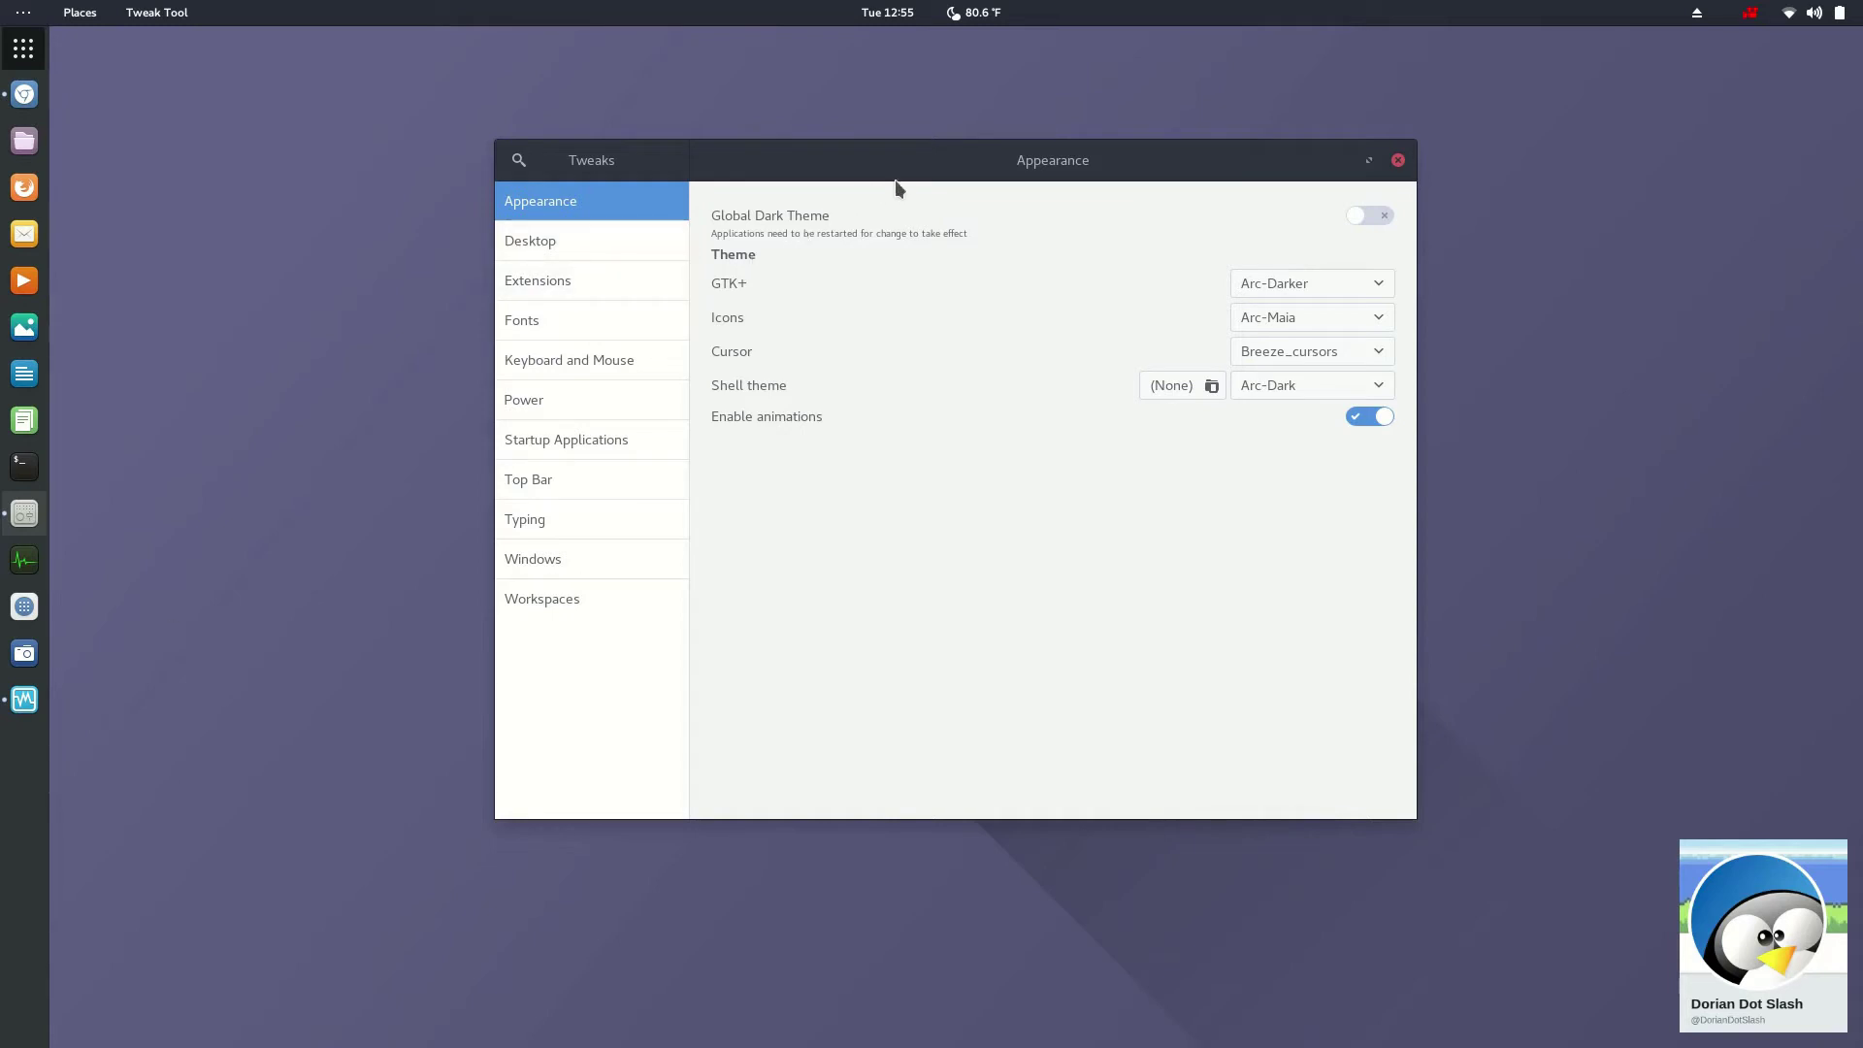
pyautogui.click(1846, 12)
# Step: Place Settings' Details overview beside Tweak Tool, showing Intel HD Graphics 530 and GNOME 3.24.2
pyautogui.click(1677, 293)
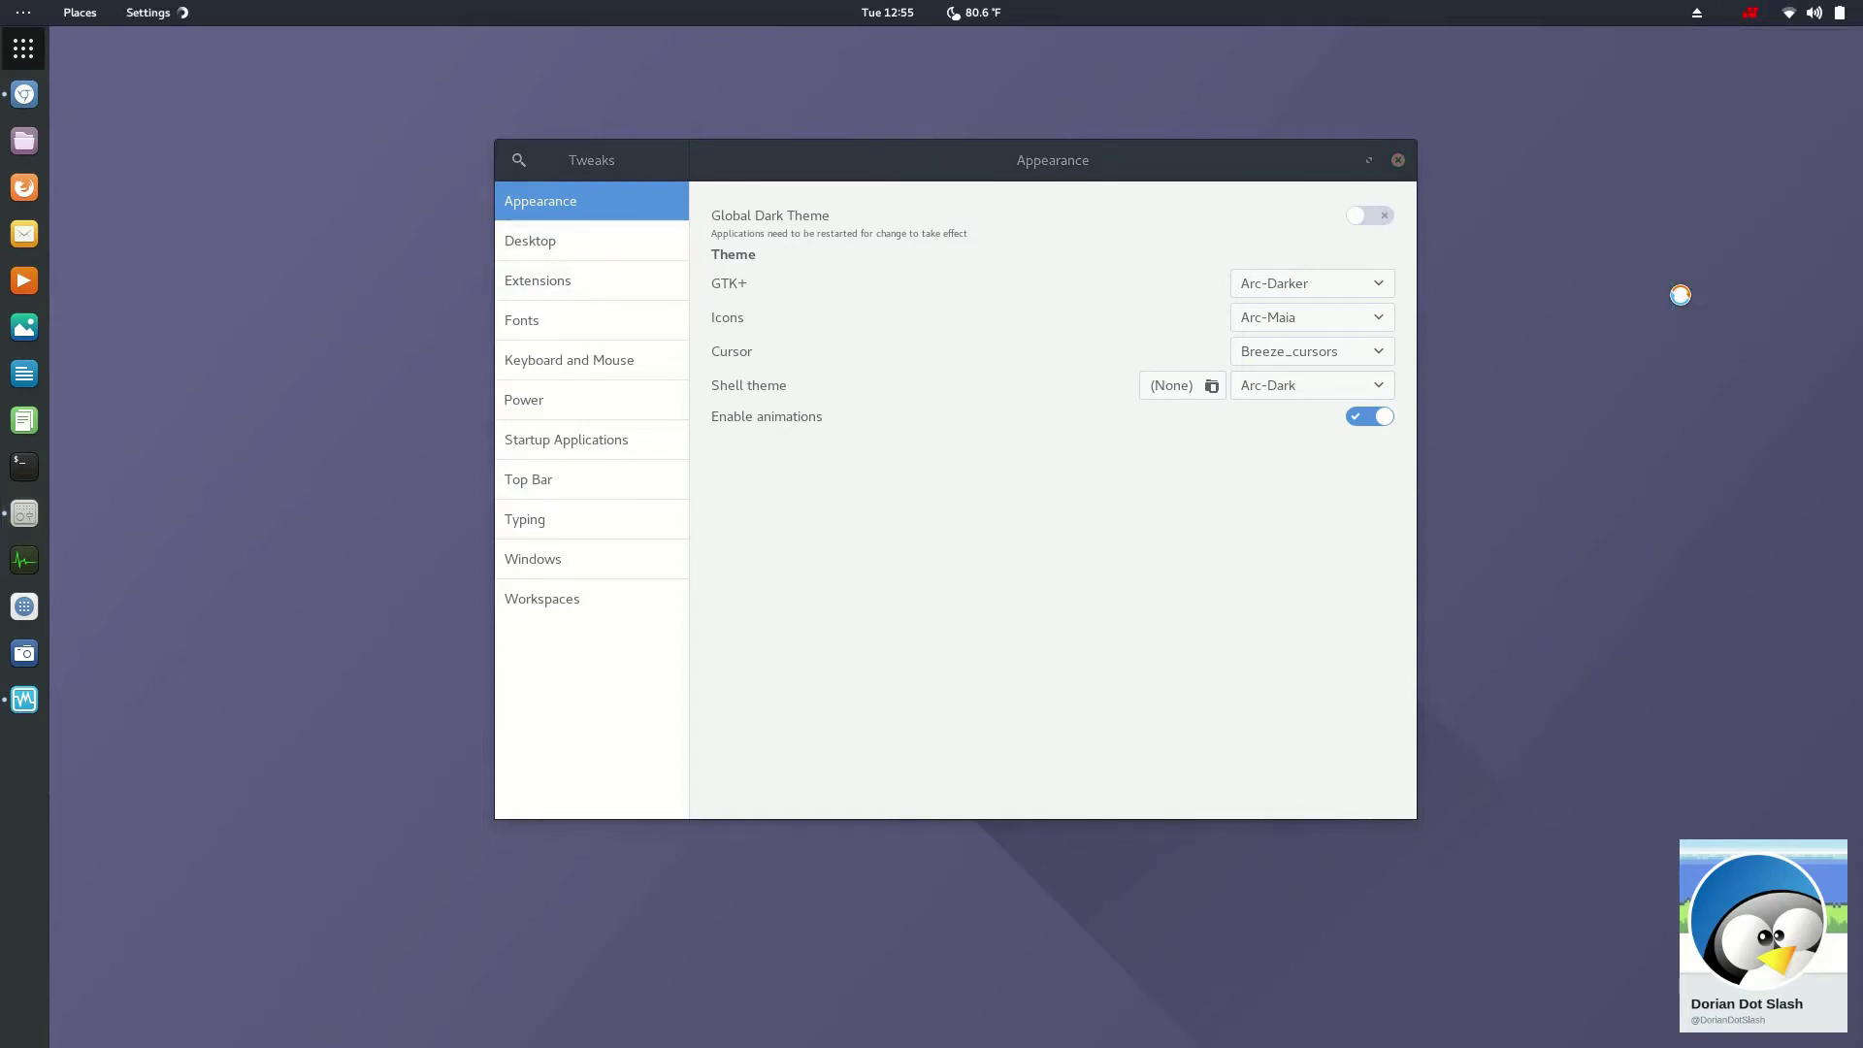
pyautogui.click(231, 532)
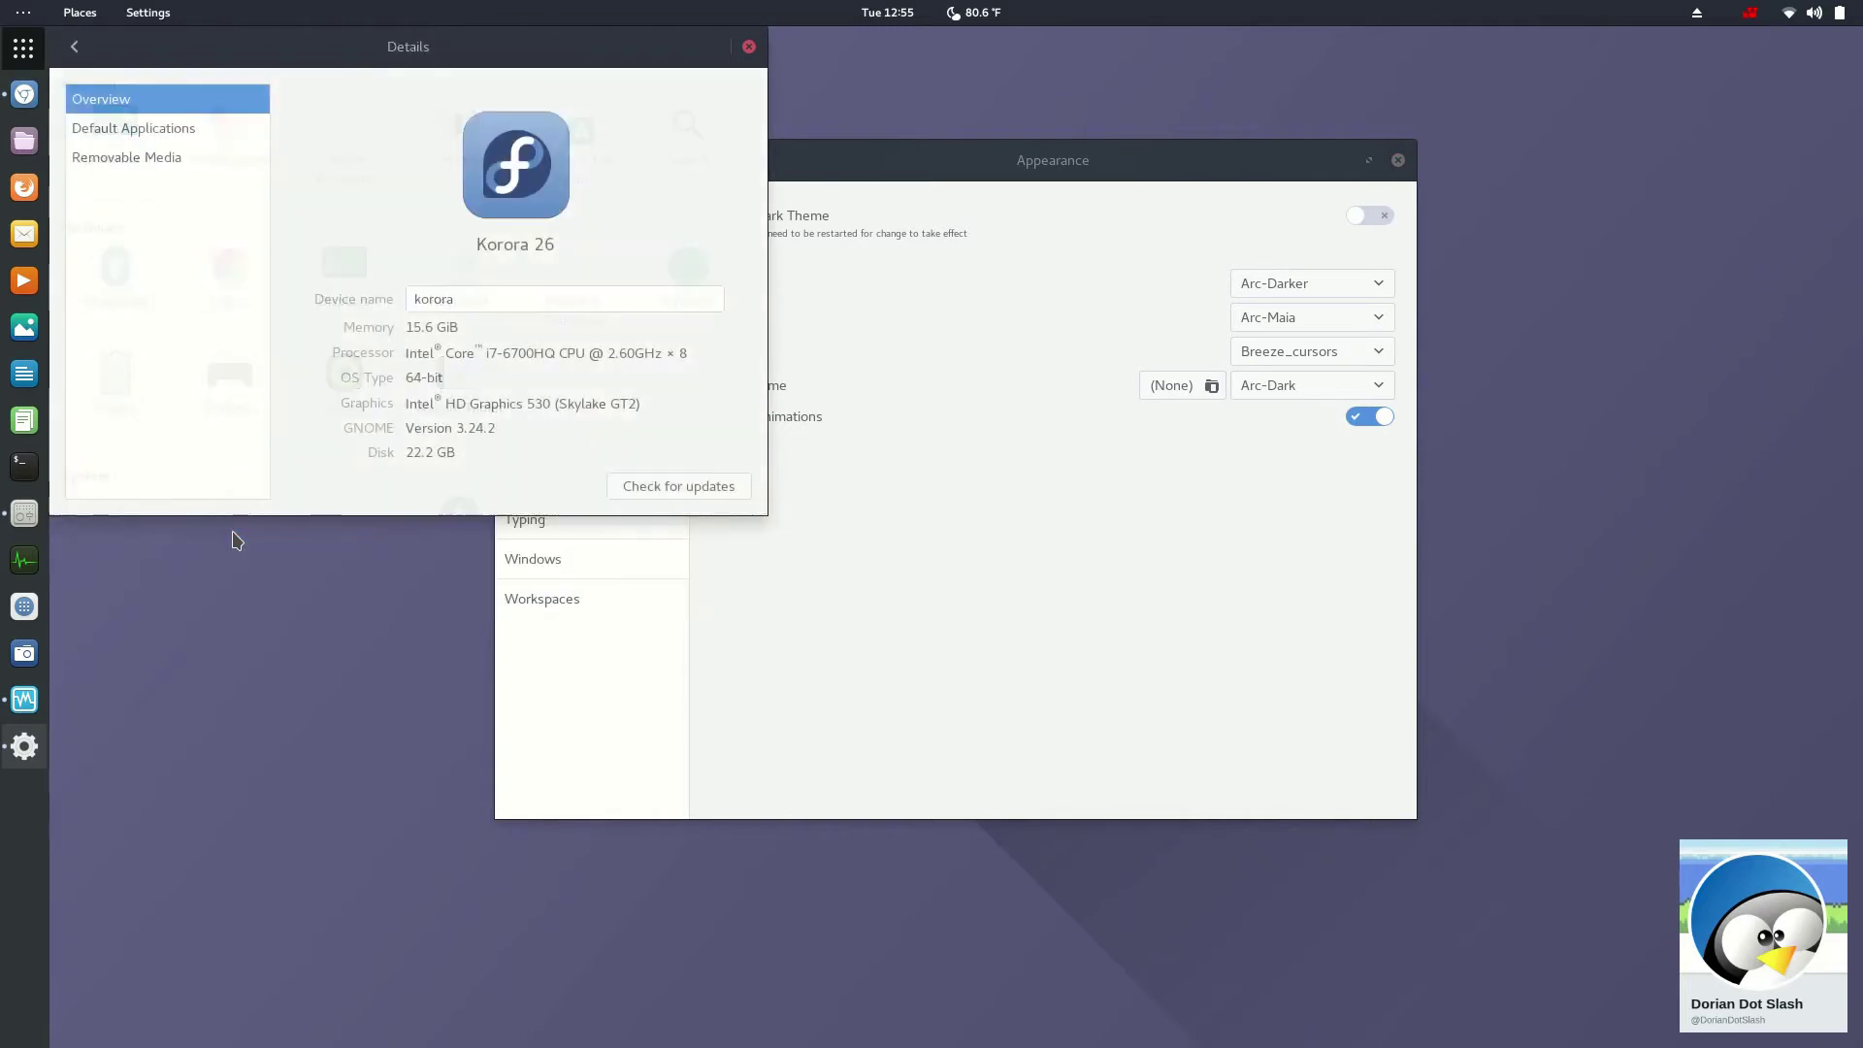
pyautogui.moveTo(468, 59); pyautogui.dragTo(533, 118)
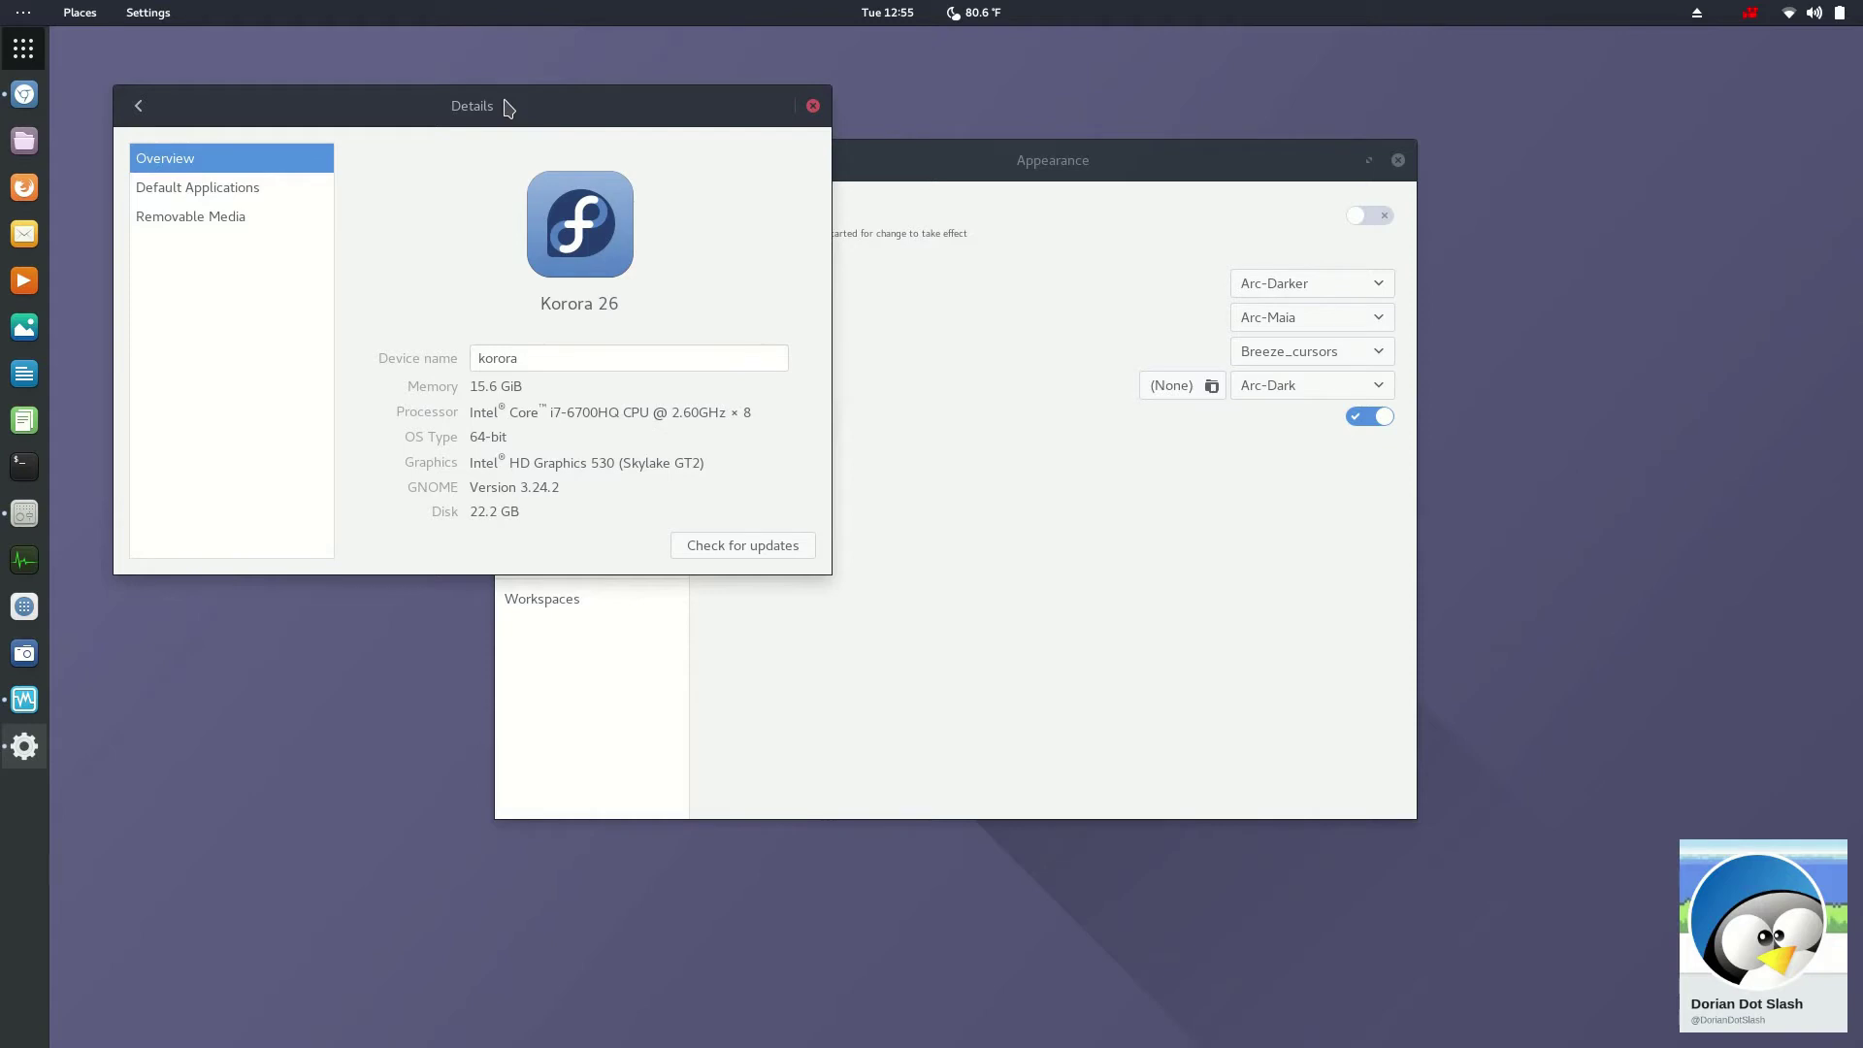
pyautogui.moveTo(869, 171); pyautogui.dragTo(1256, 290)
pyautogui.click(598, 467)
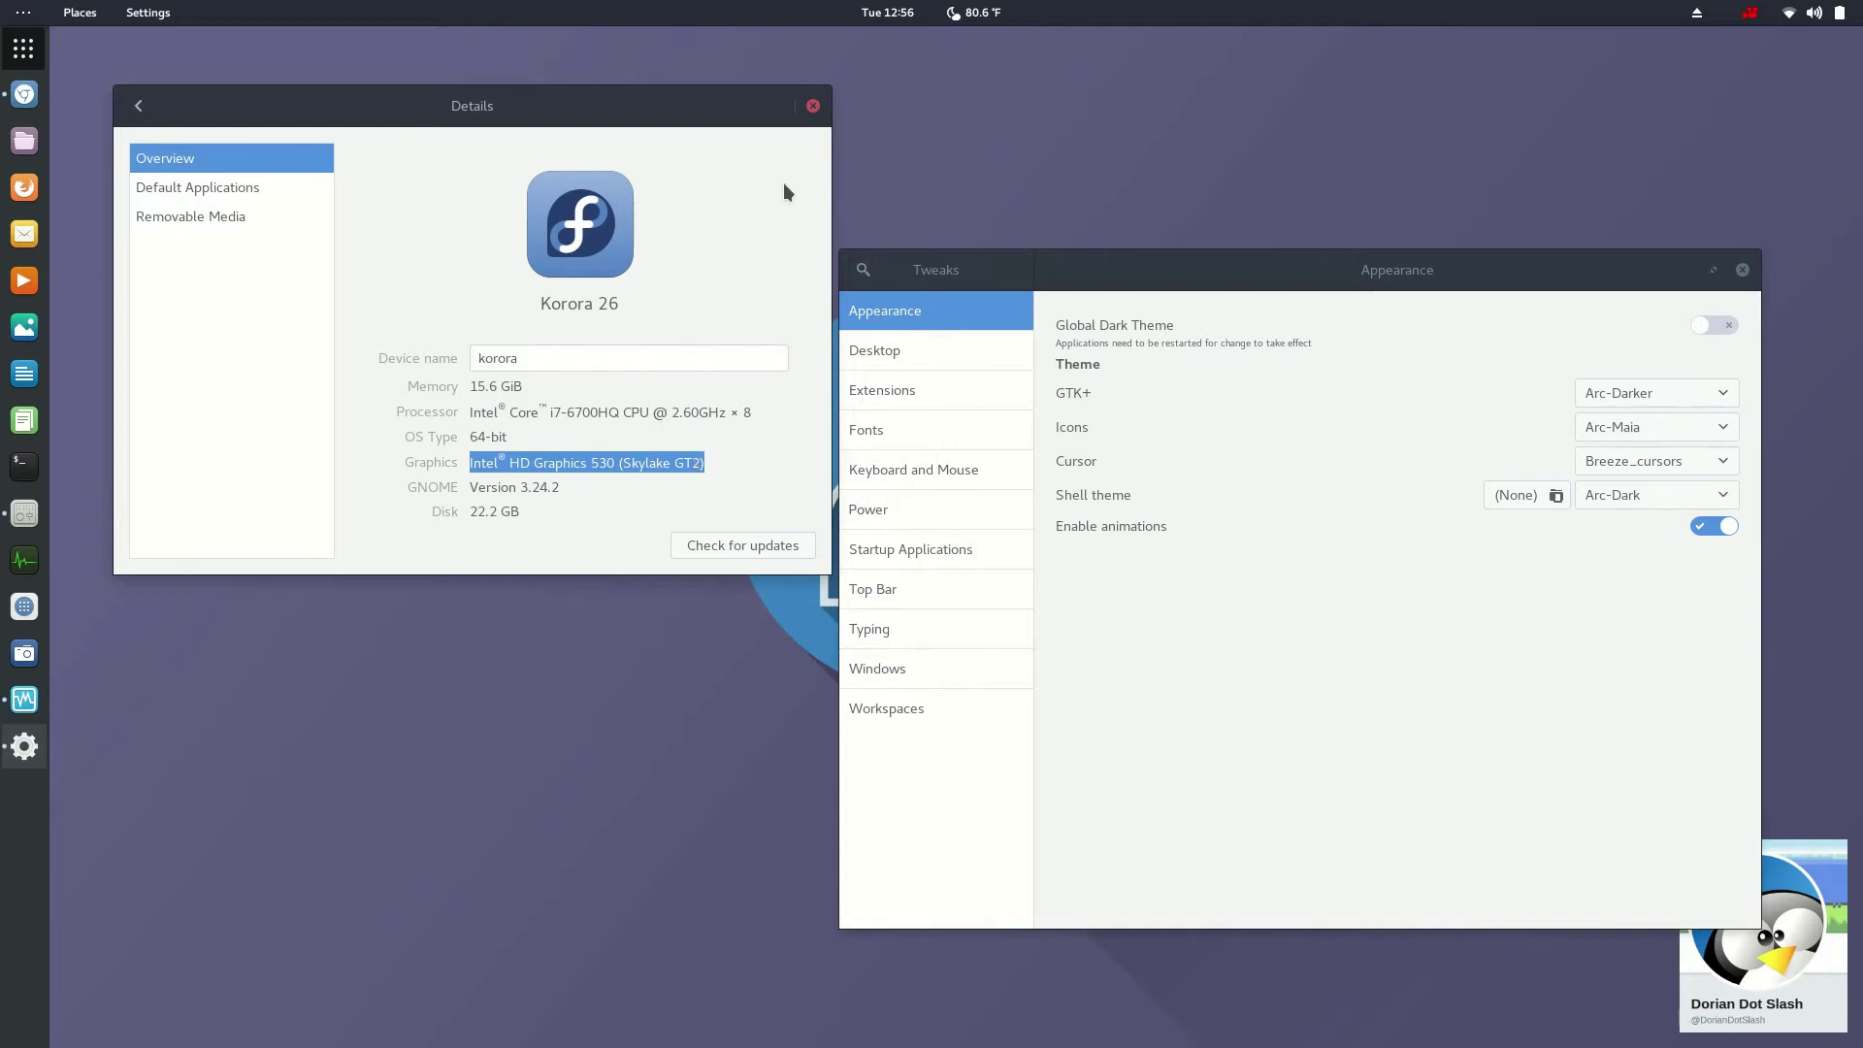
pyautogui.click(1753, 22)
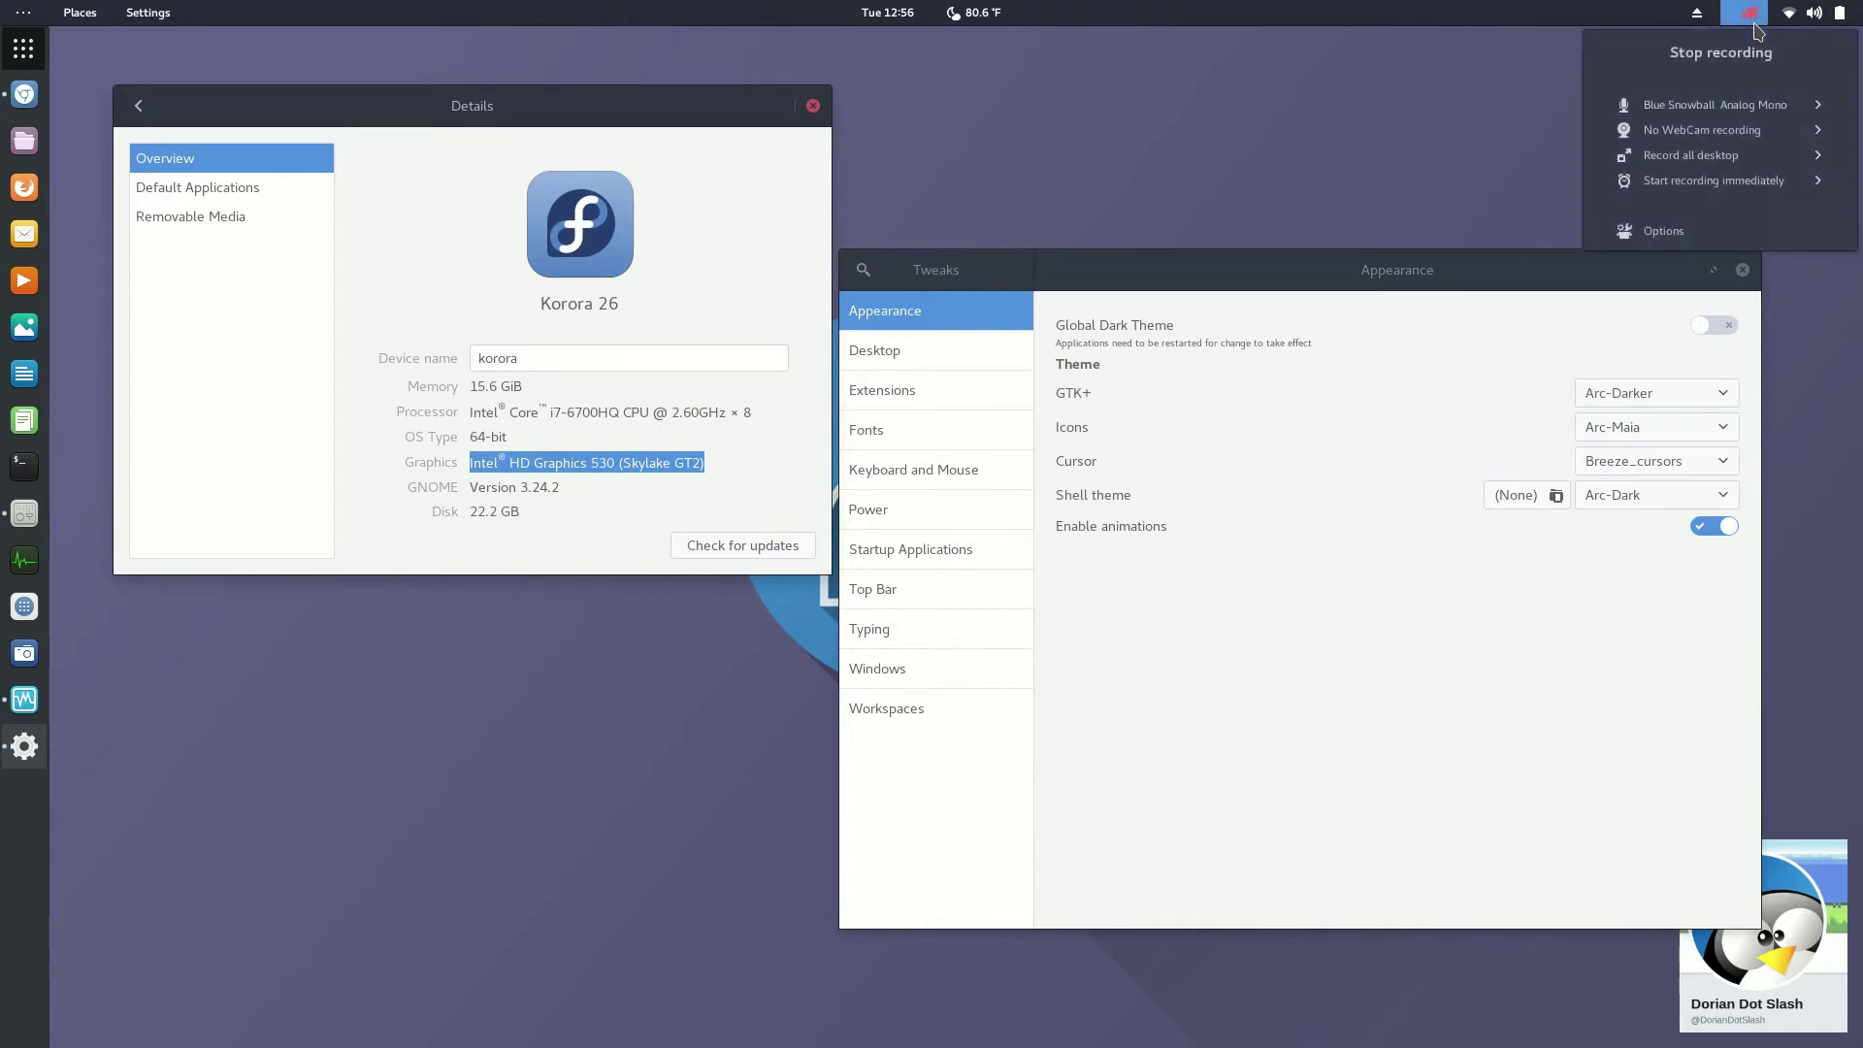
# Step: Show Tweak Tool's shell extensions list and close the system Details window
pyautogui.click(1229, 167)
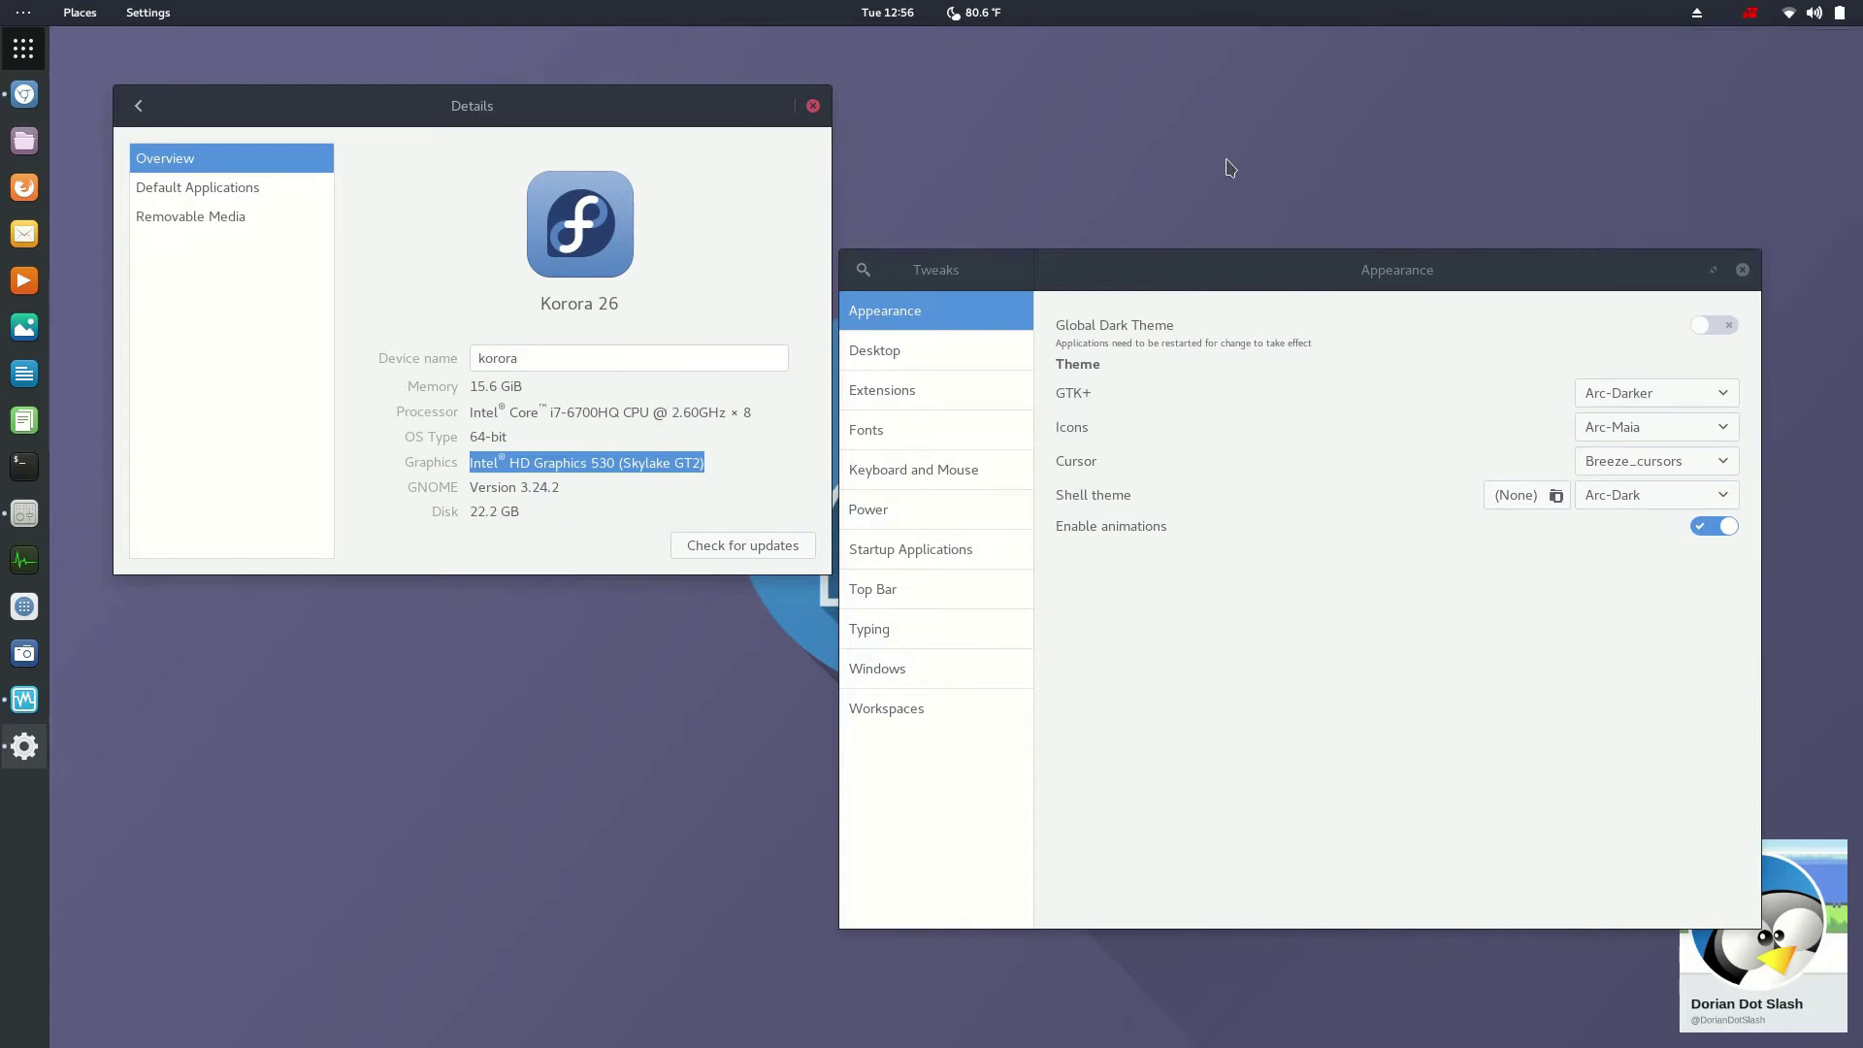
pyautogui.click(914, 392)
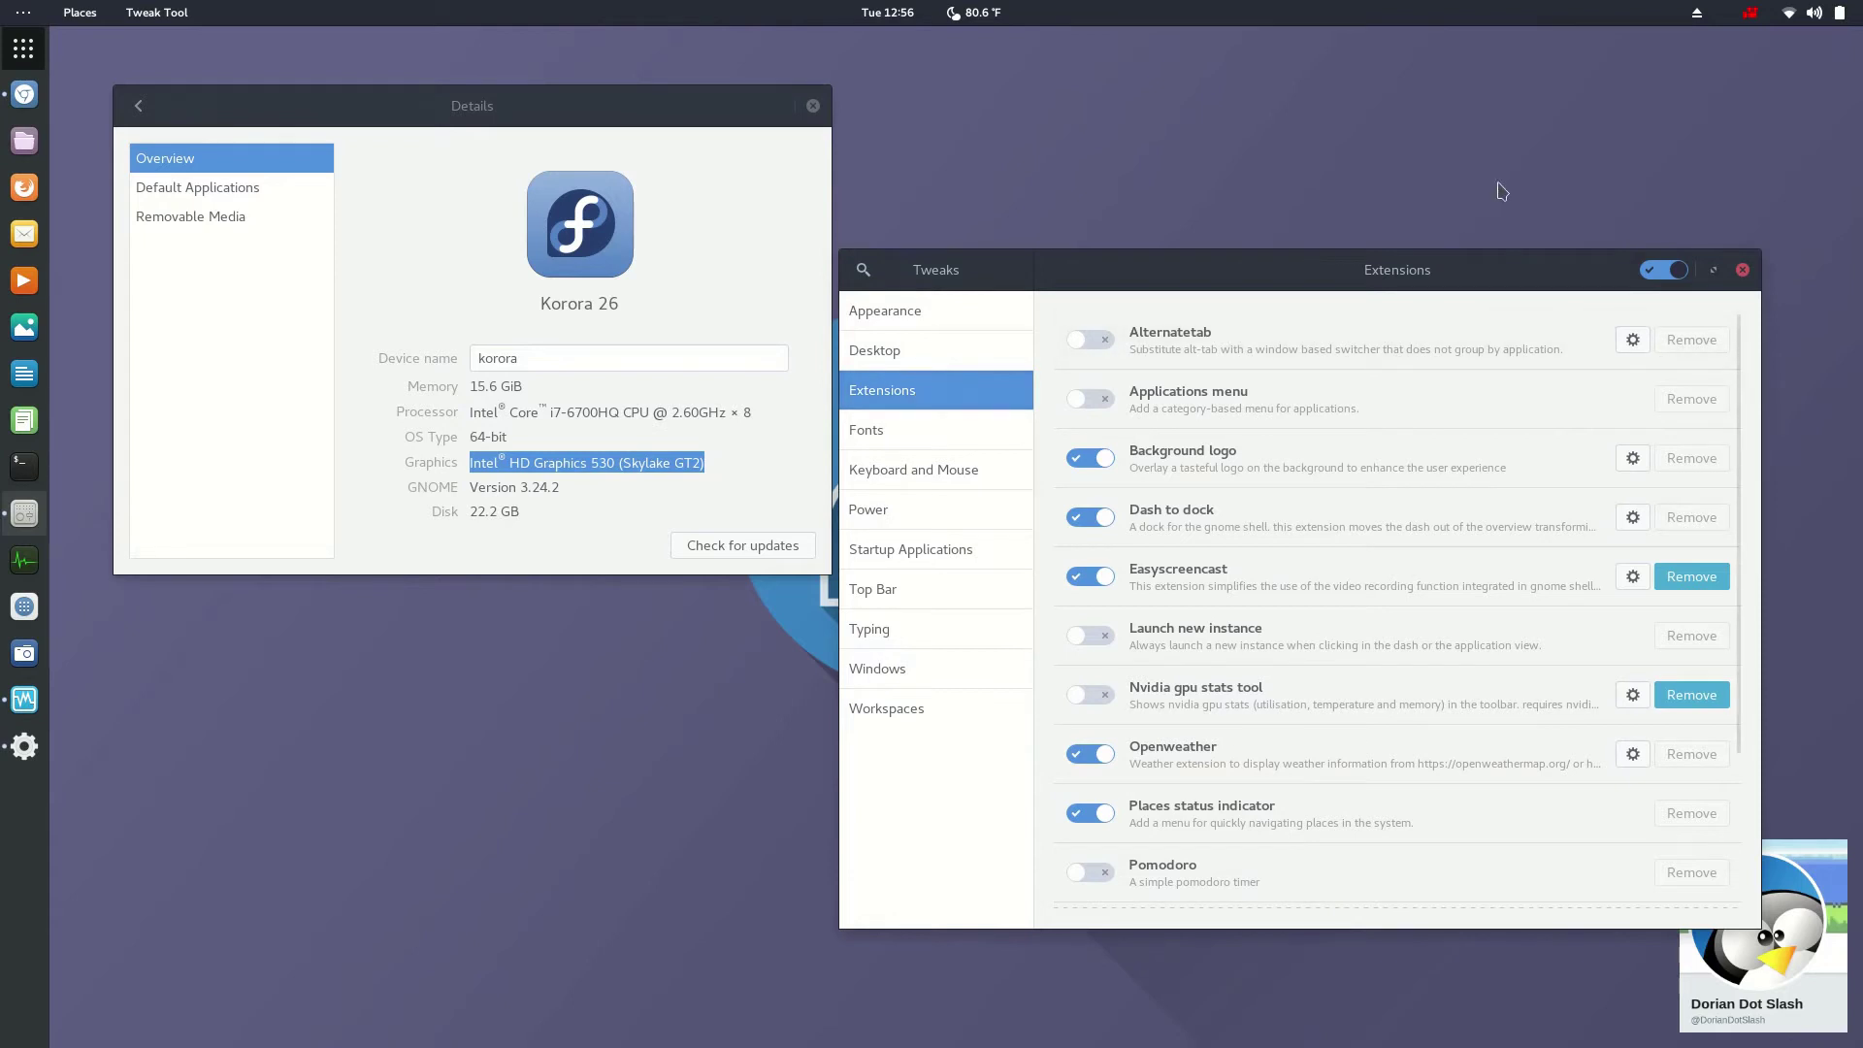
pyautogui.moveTo(1306, 261); pyautogui.dragTo(1087, 271)
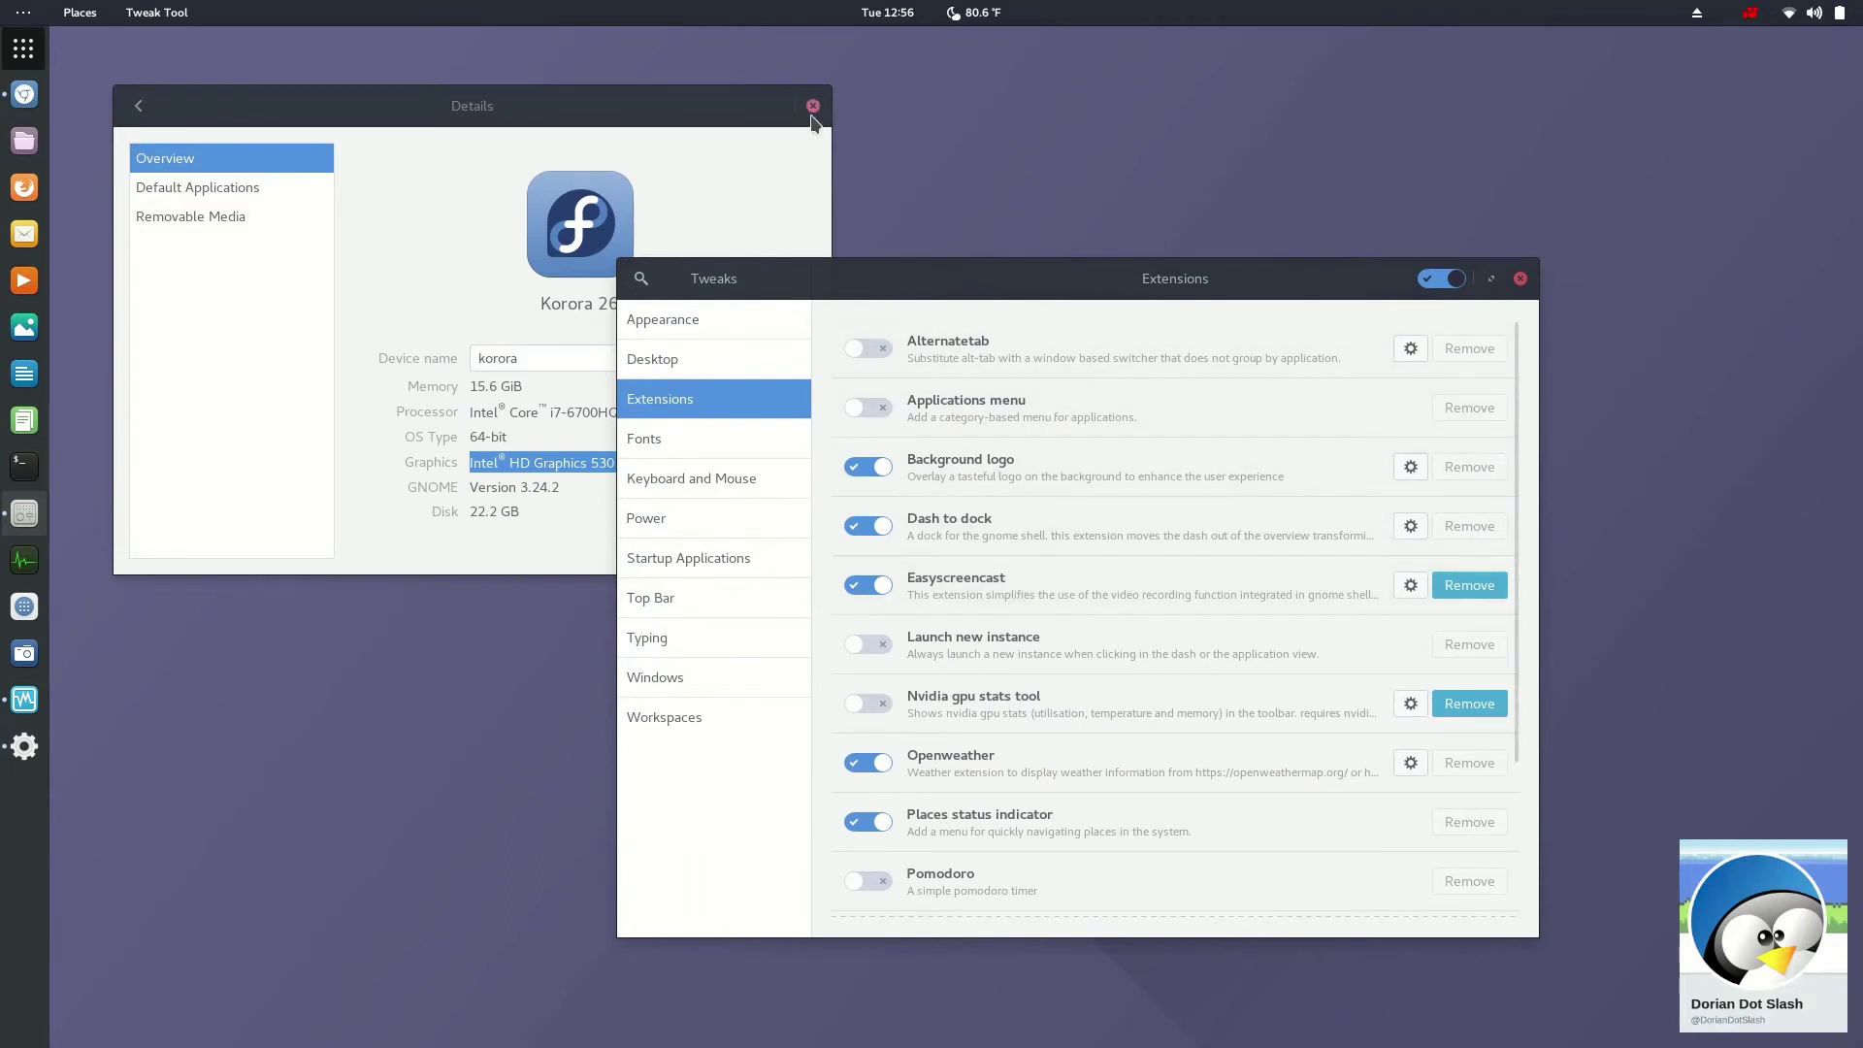
pyautogui.moveTo(982, 296); pyautogui.dragTo(863, 238)
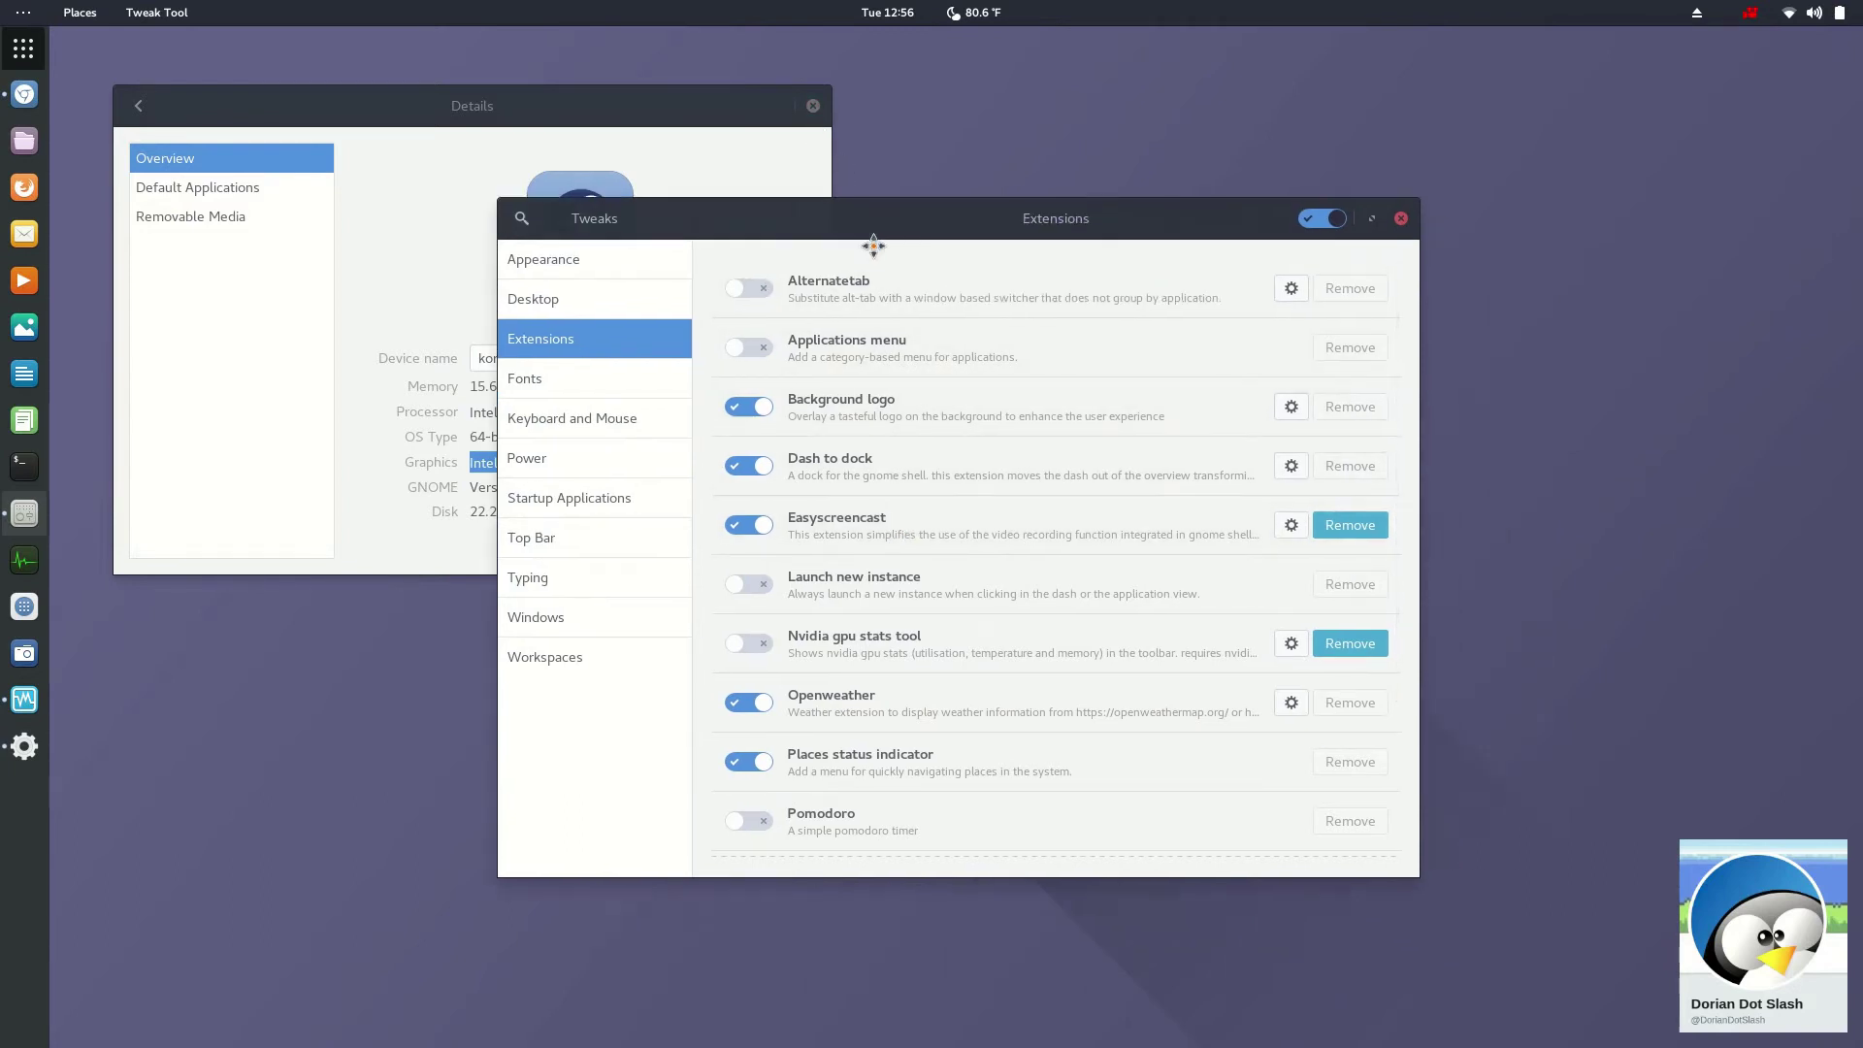
pyautogui.click(812, 105)
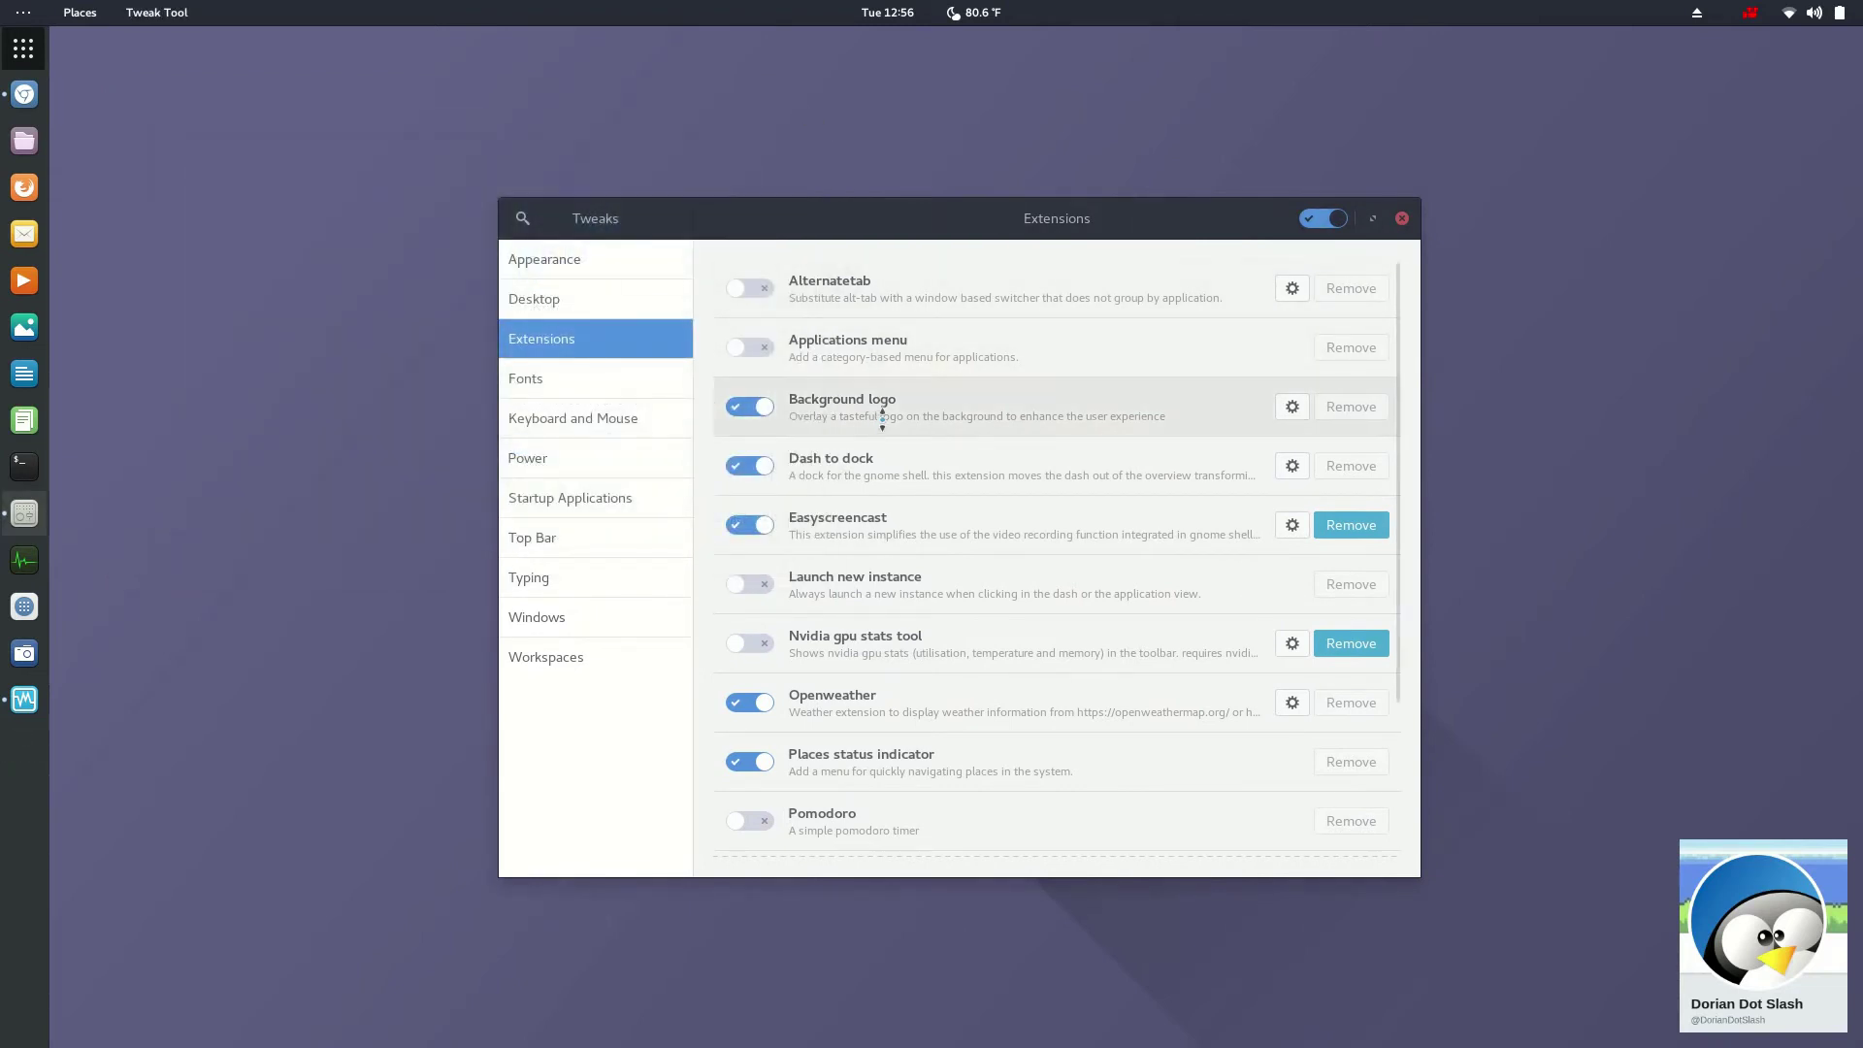
# Step: Toggle the Background logo extension off and back on, then close Tweak Tool
pyautogui.click(758, 412)
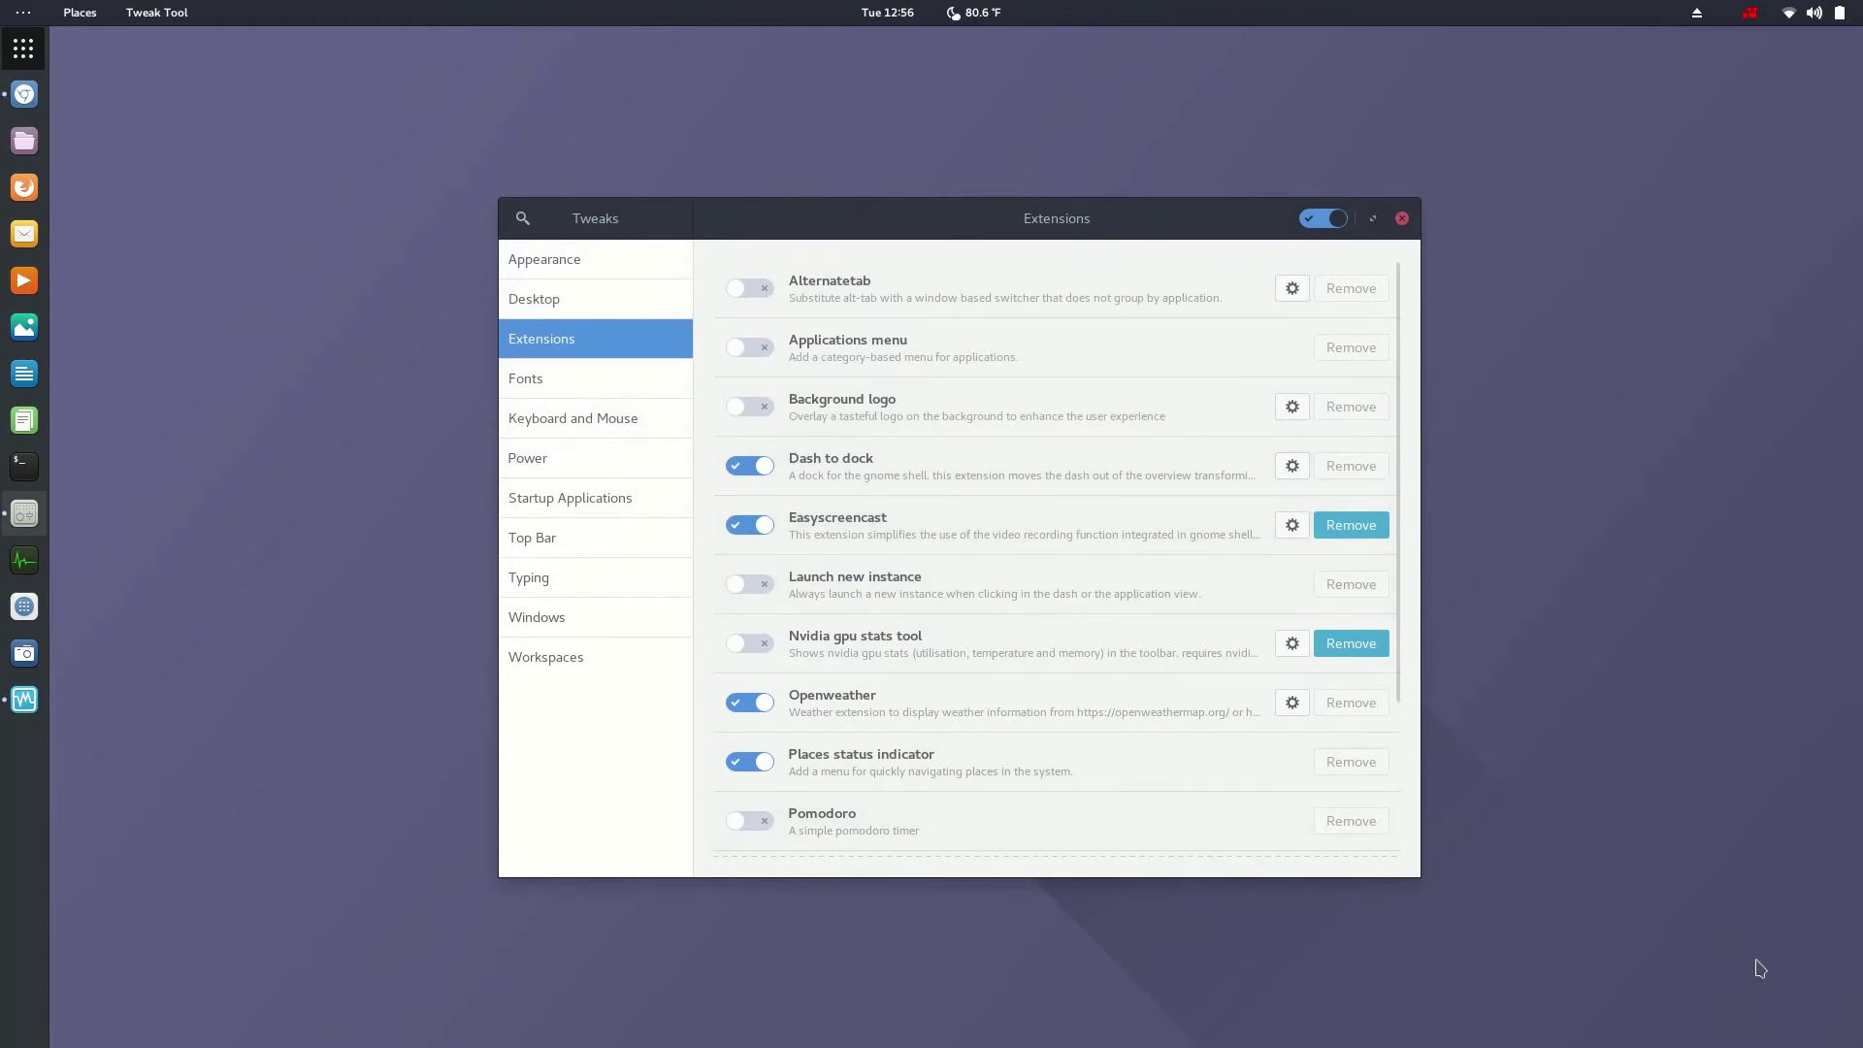
pyautogui.click(770, 412)
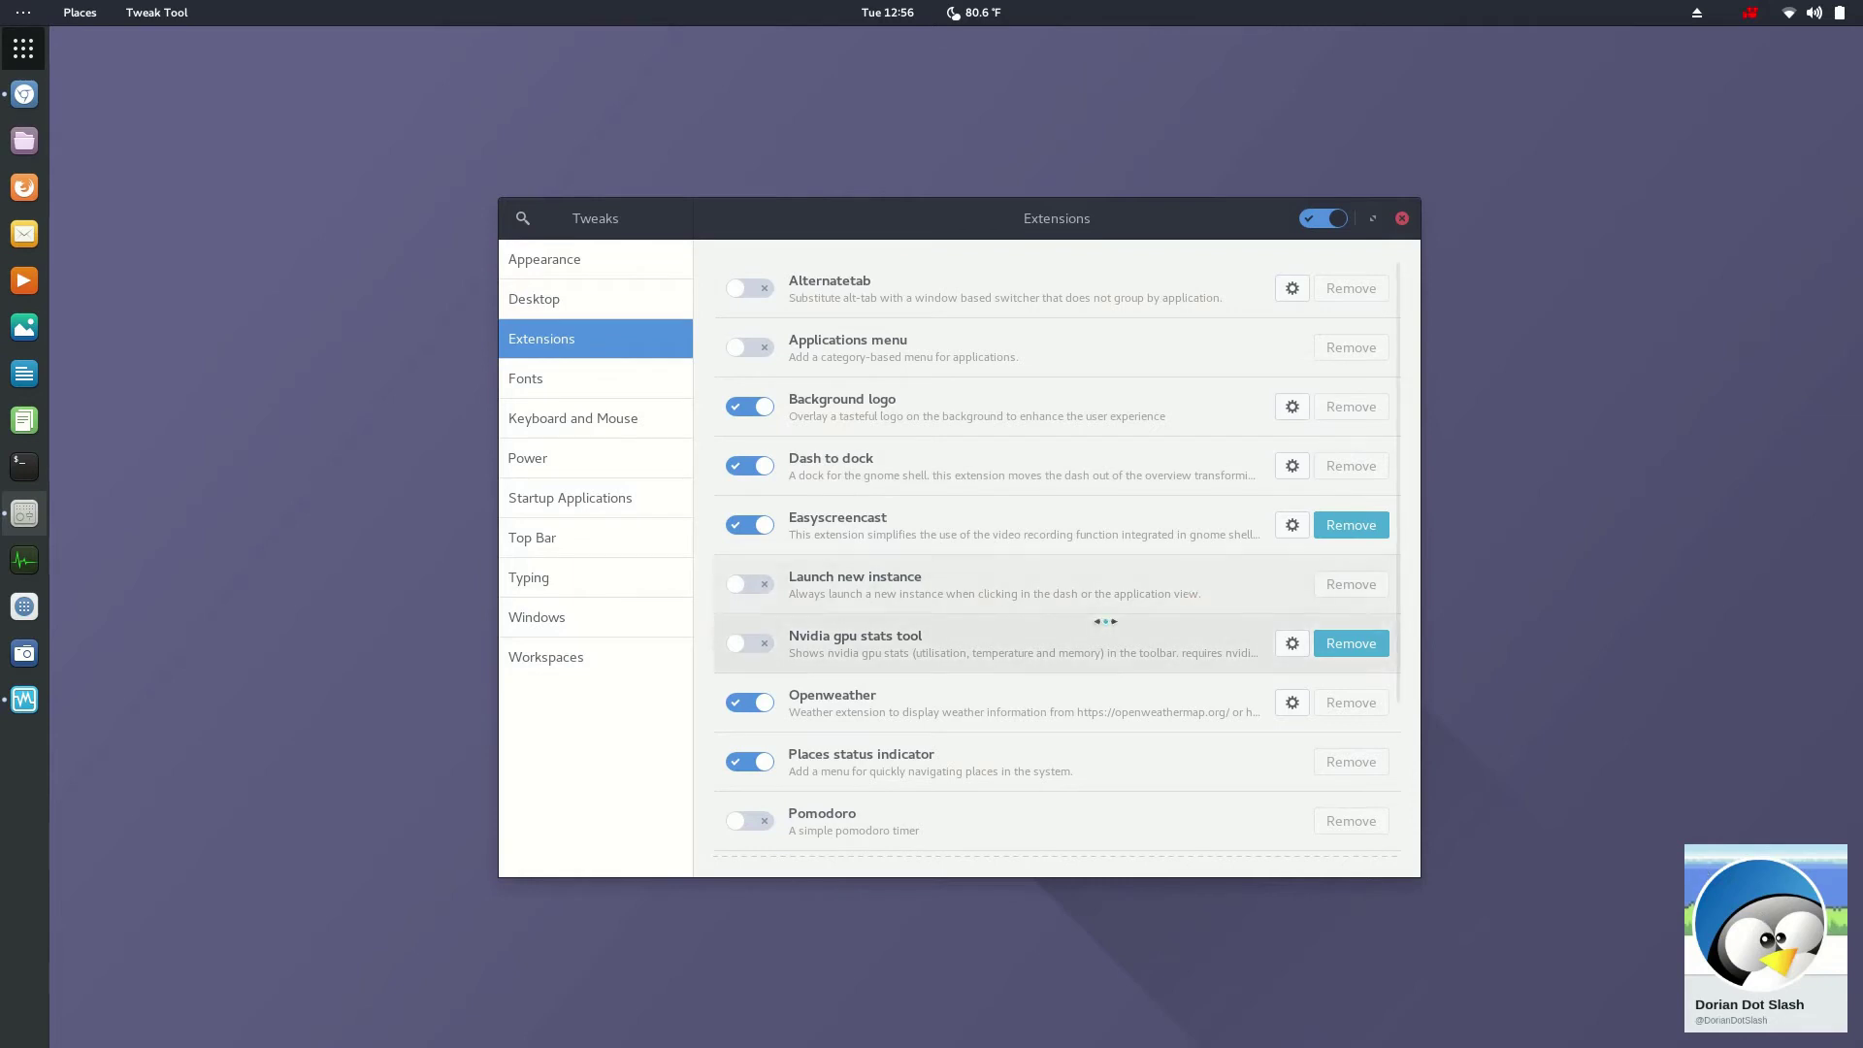
pyautogui.scroll(-5, 1126, 630)
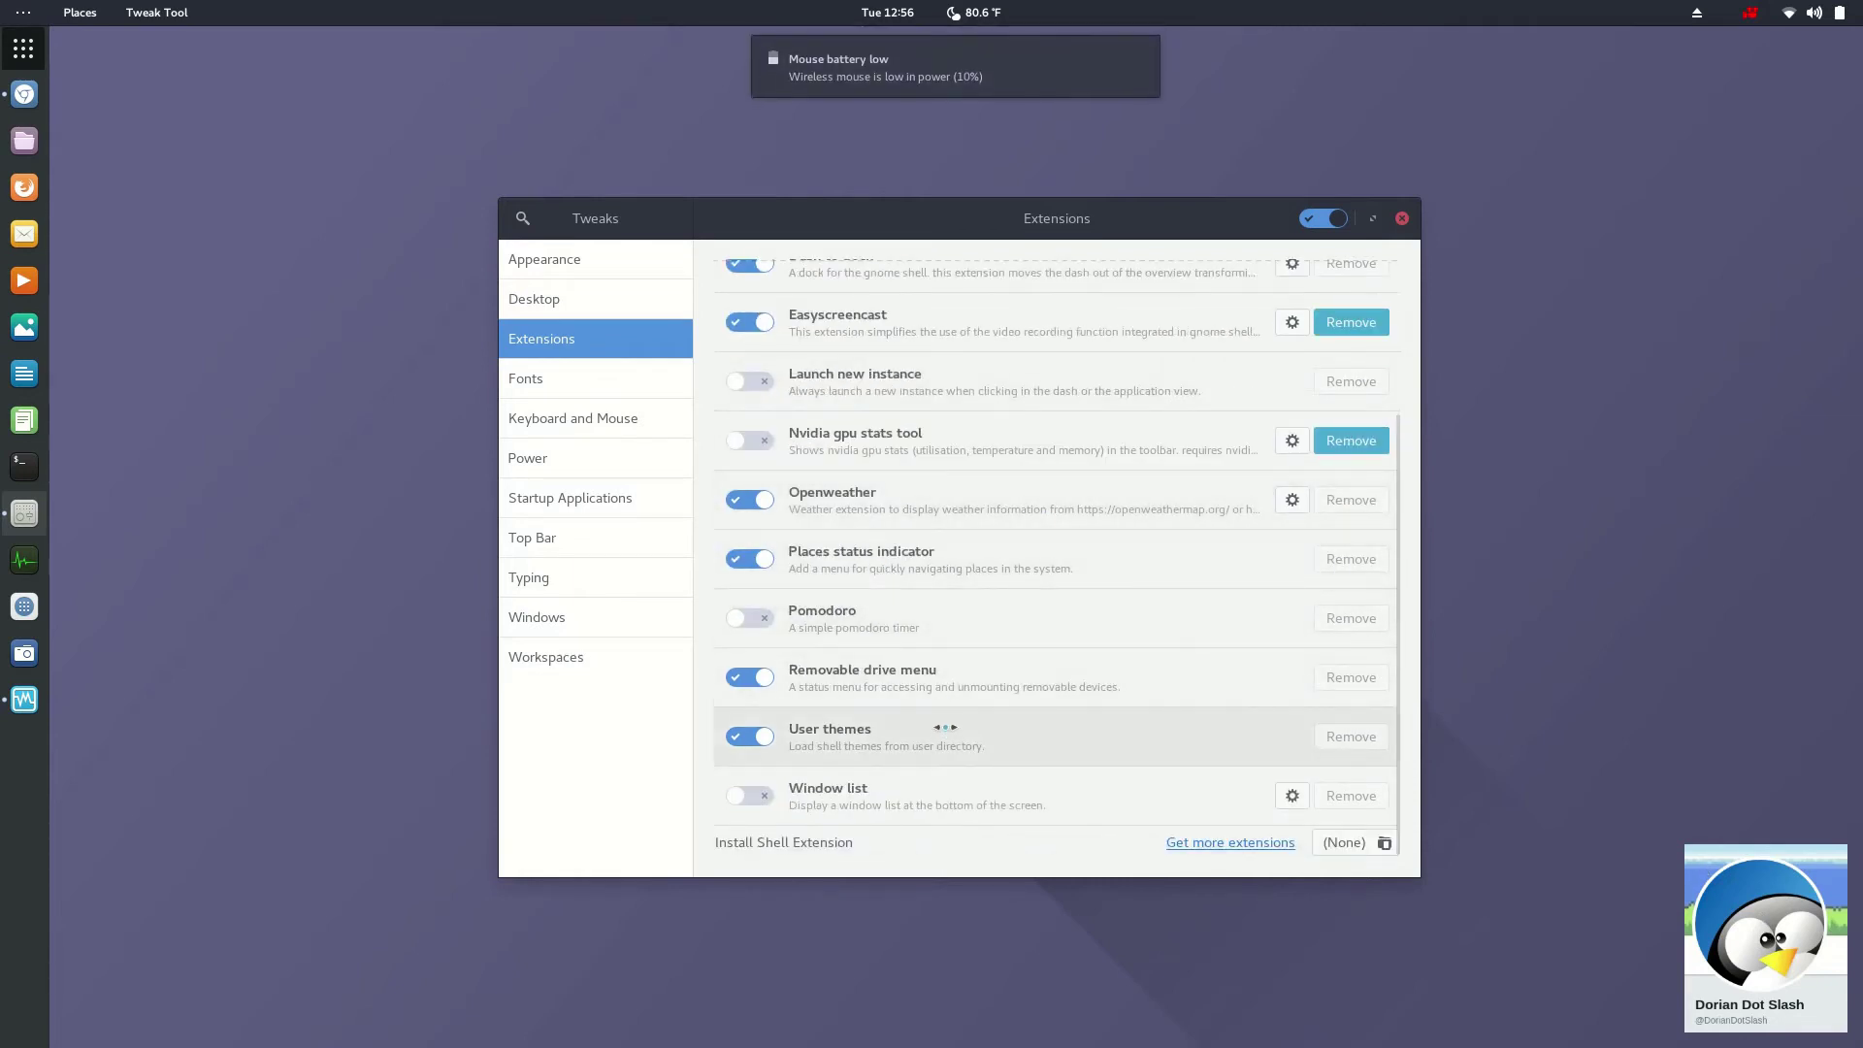
pyautogui.click(1139, 61)
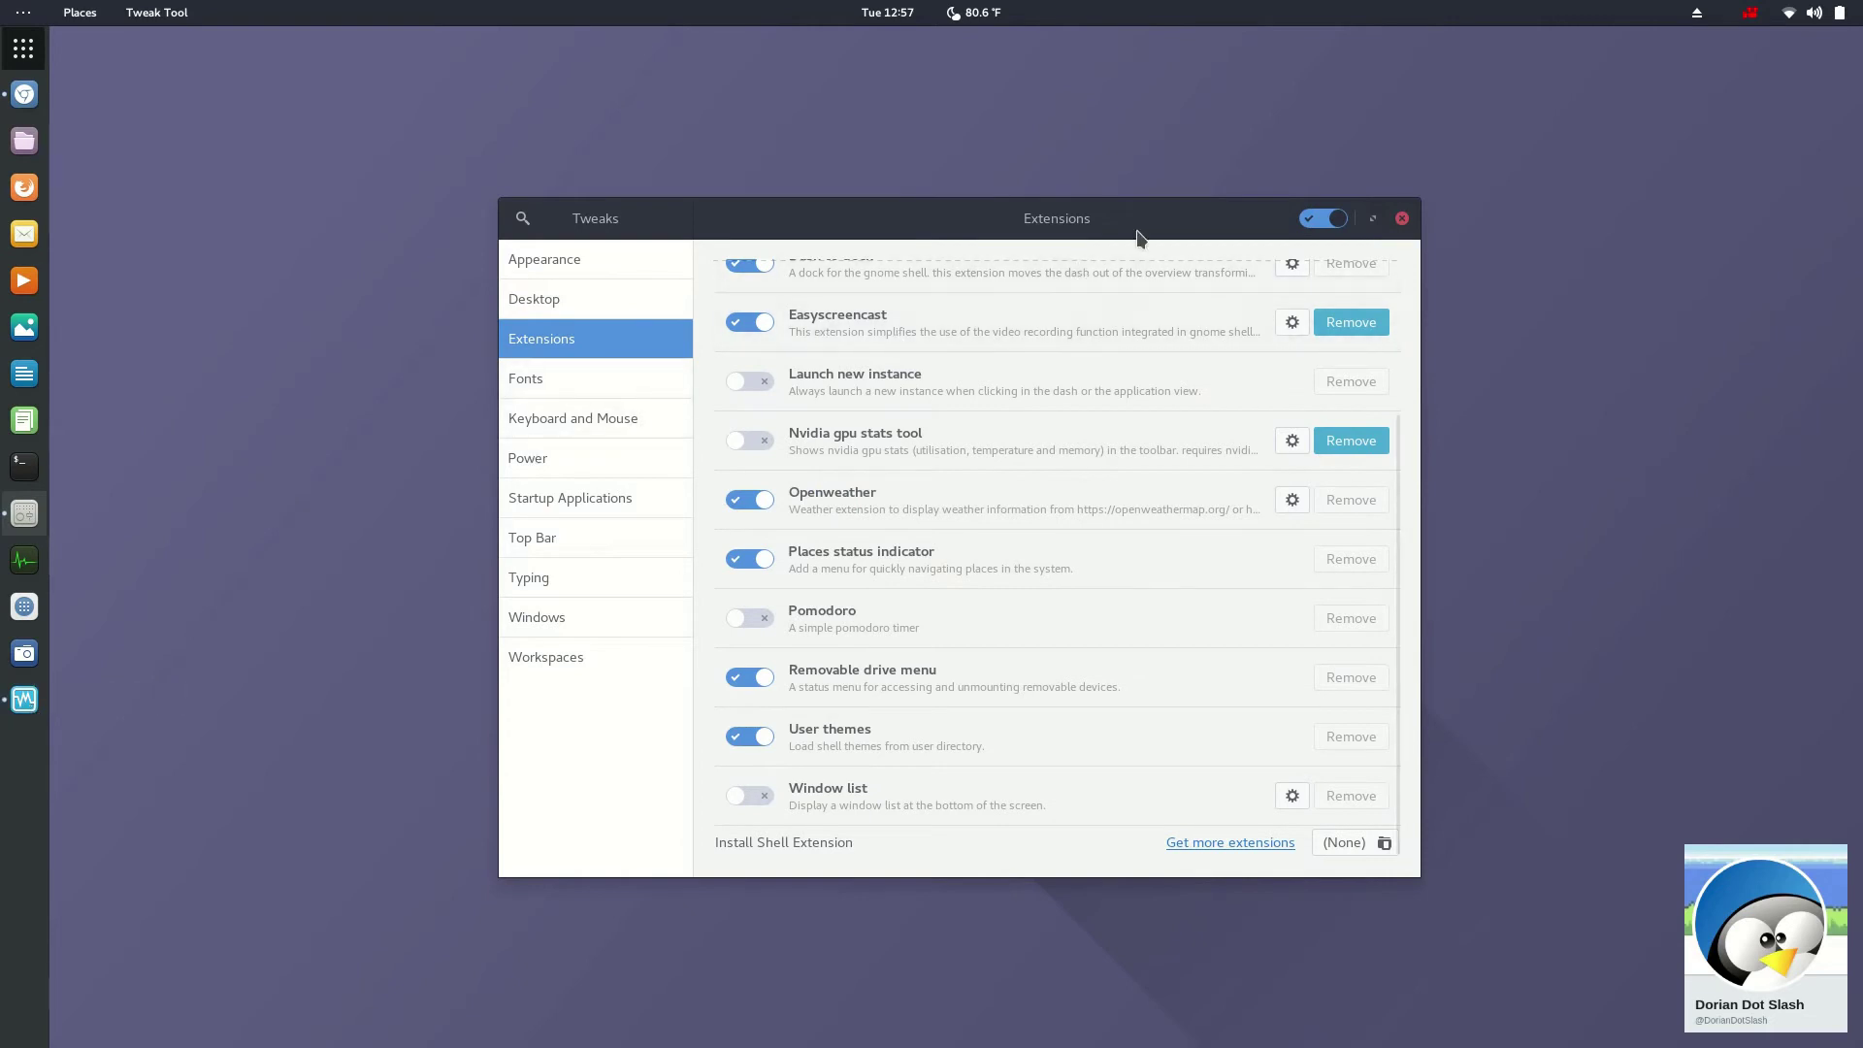
pyautogui.hotkey('alt', 'F4')
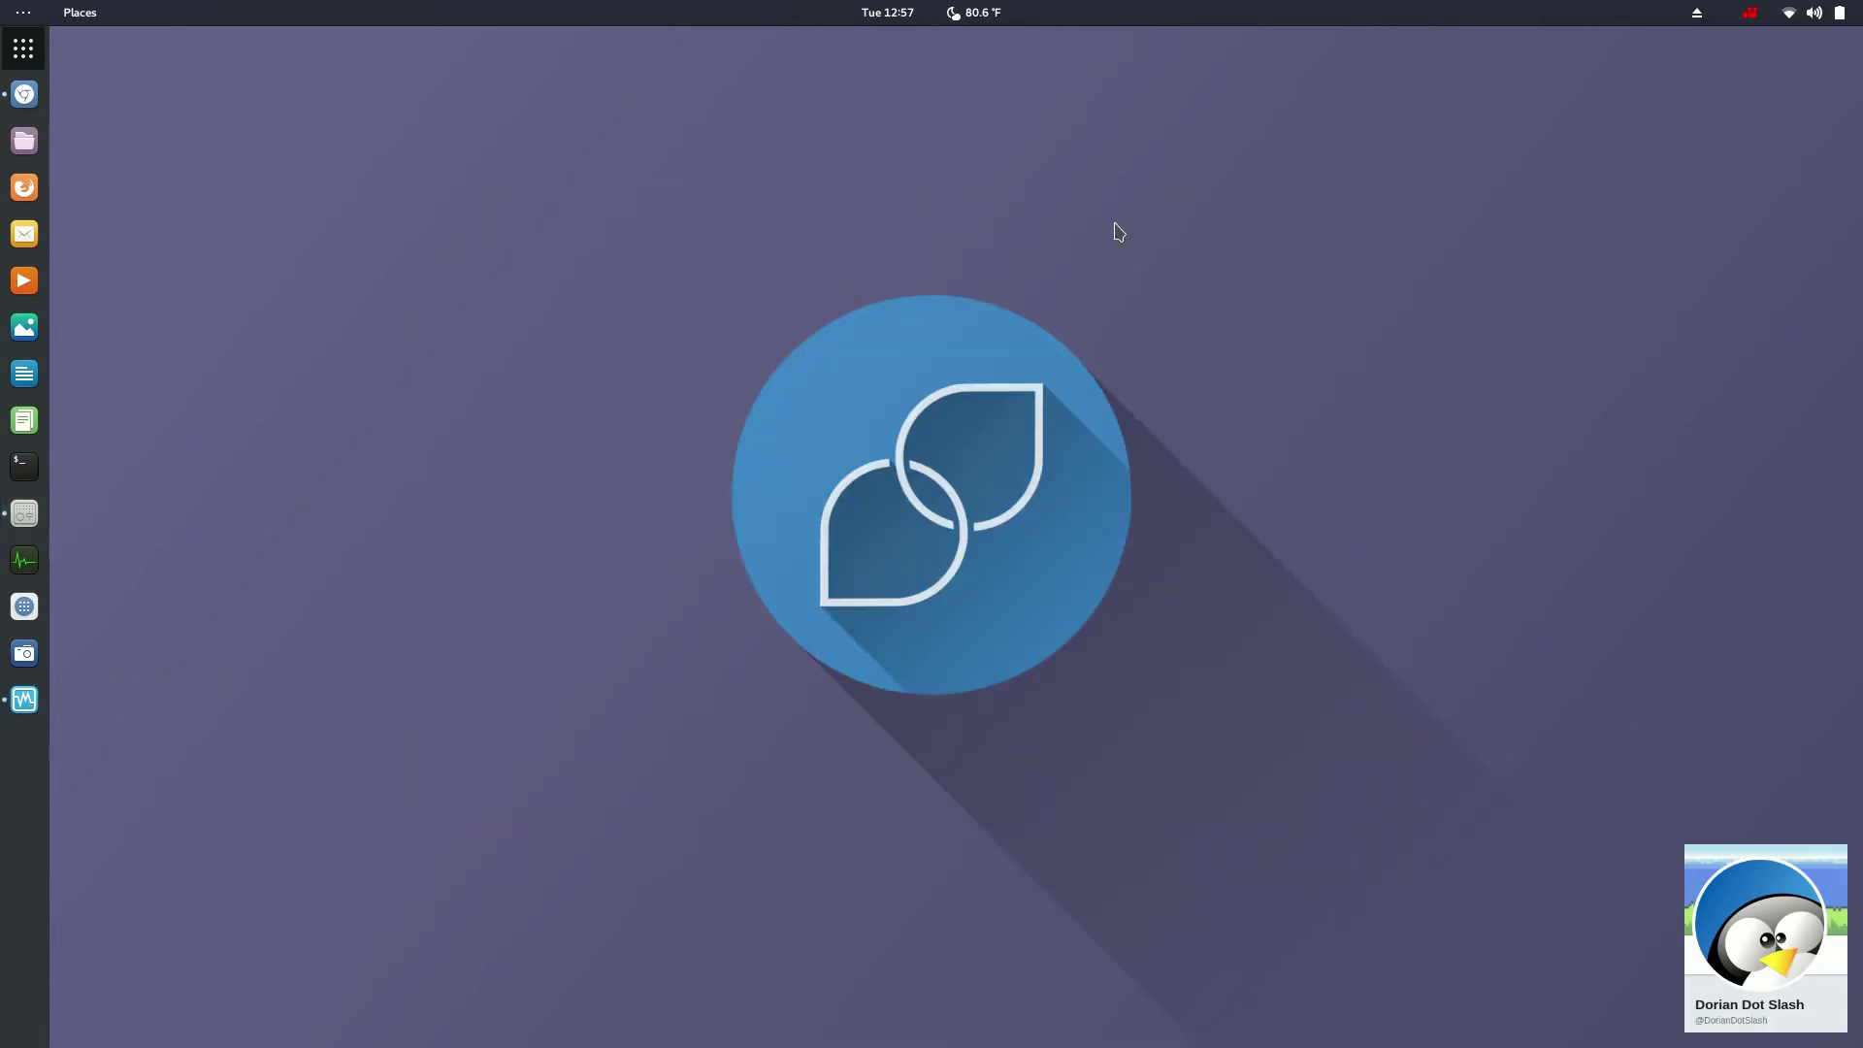
# Step: Bring up the running Korora virtual machine window from the dock and nudge it slightly upward
pyautogui.click(24, 699)
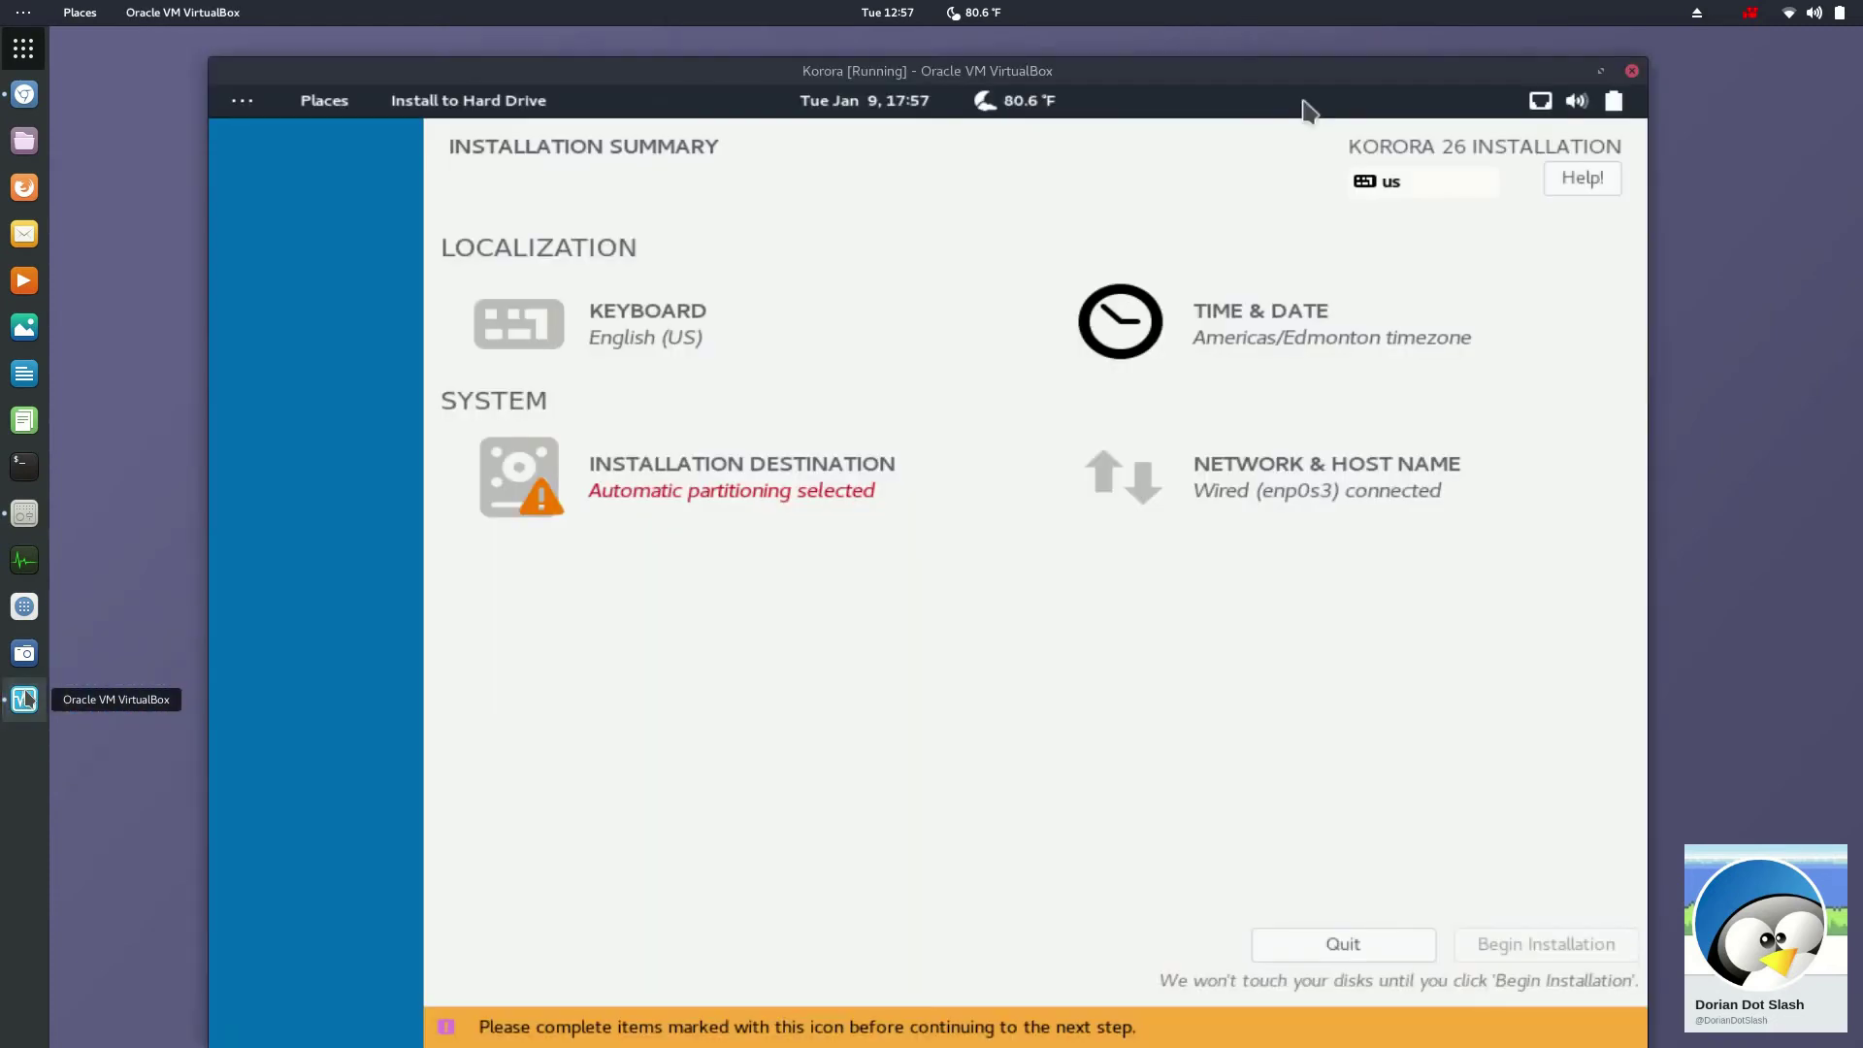
pyautogui.moveTo(946, 91); pyautogui.dragTo(960, 73)
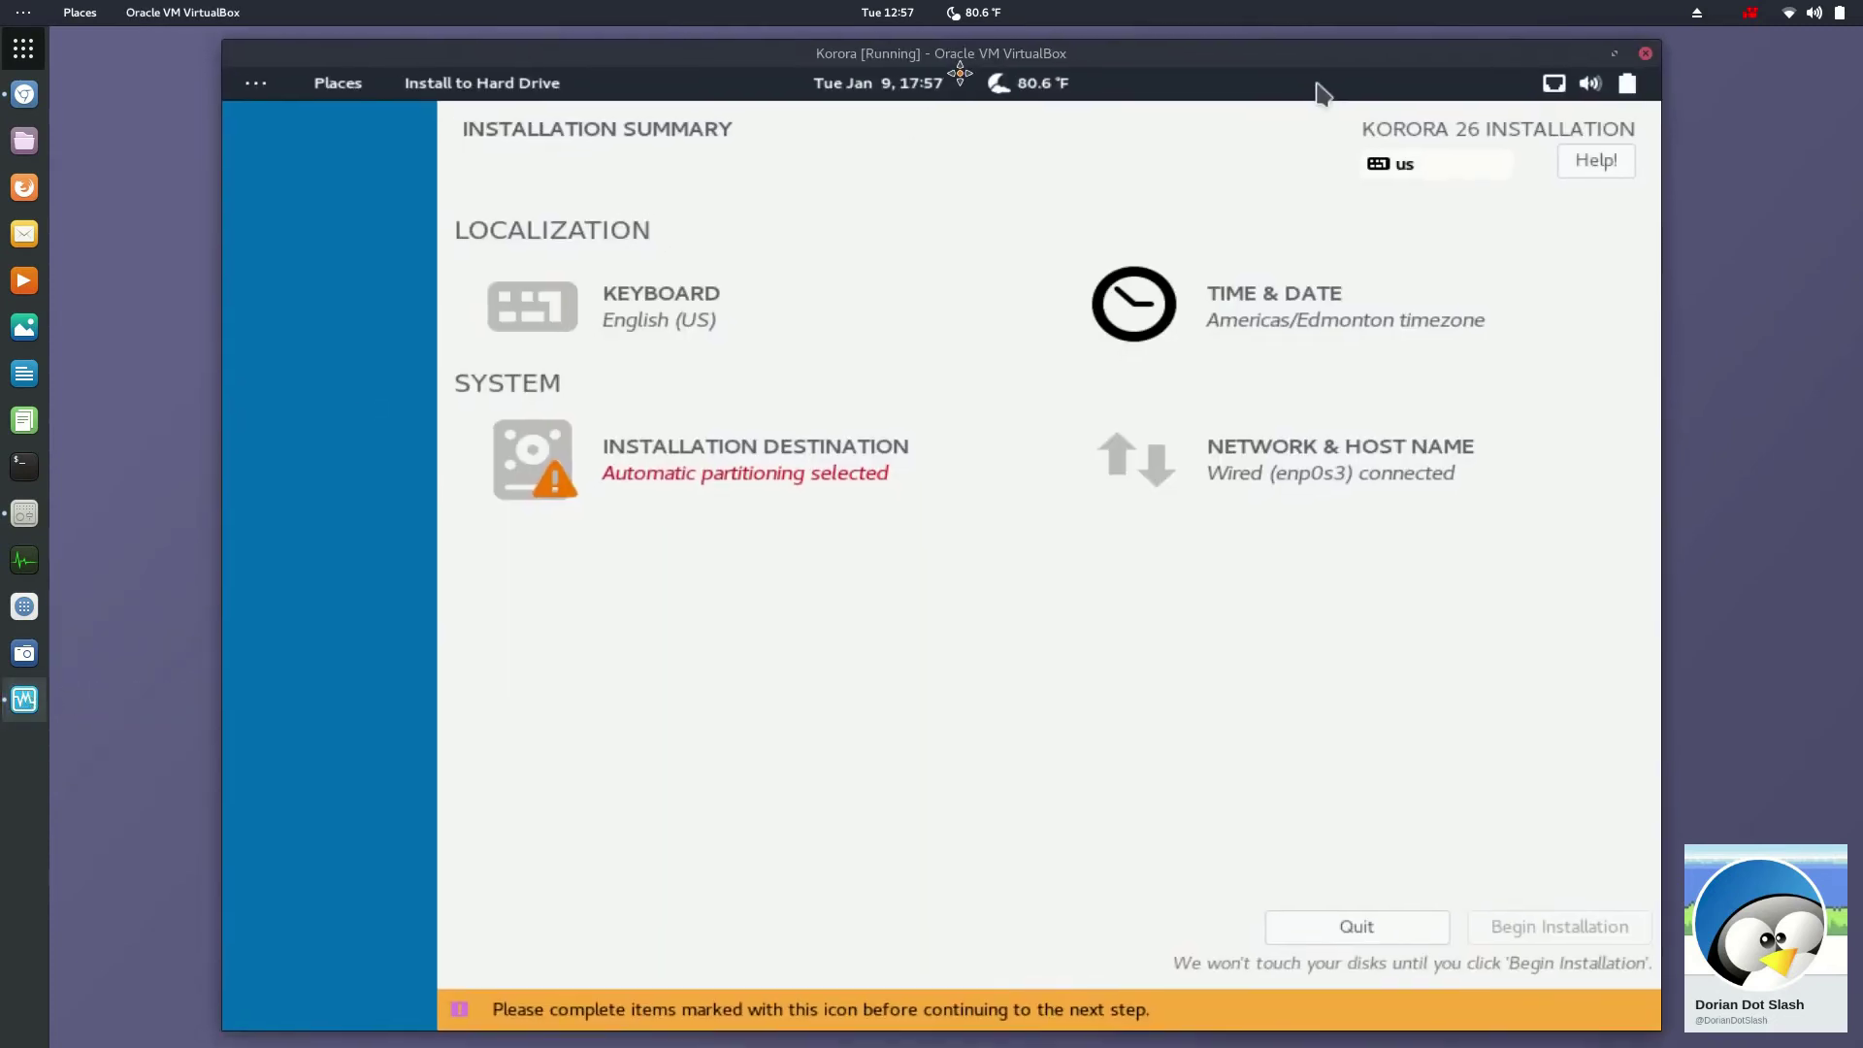
# Step: Choose custom storage configuration and expand the existing Unknown partitions in Manual Partitioning
pyautogui.click(673, 462)
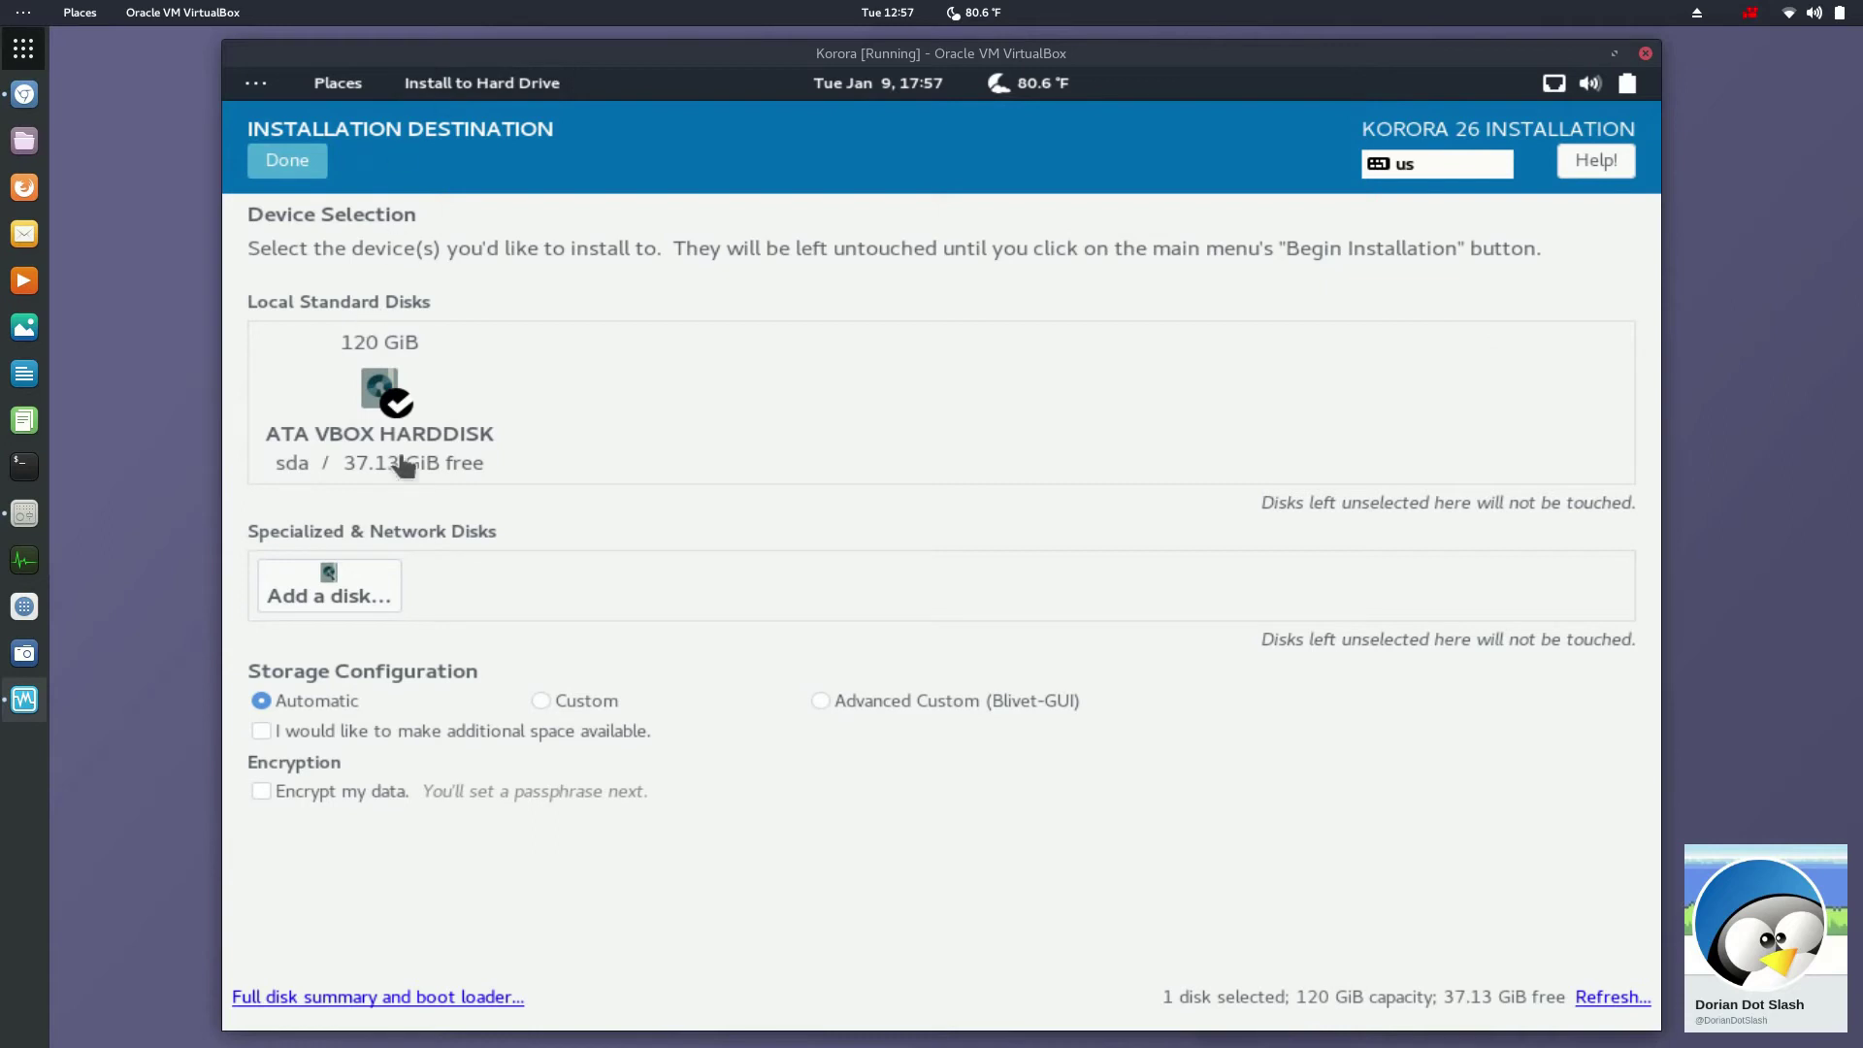
pyautogui.click(541, 701)
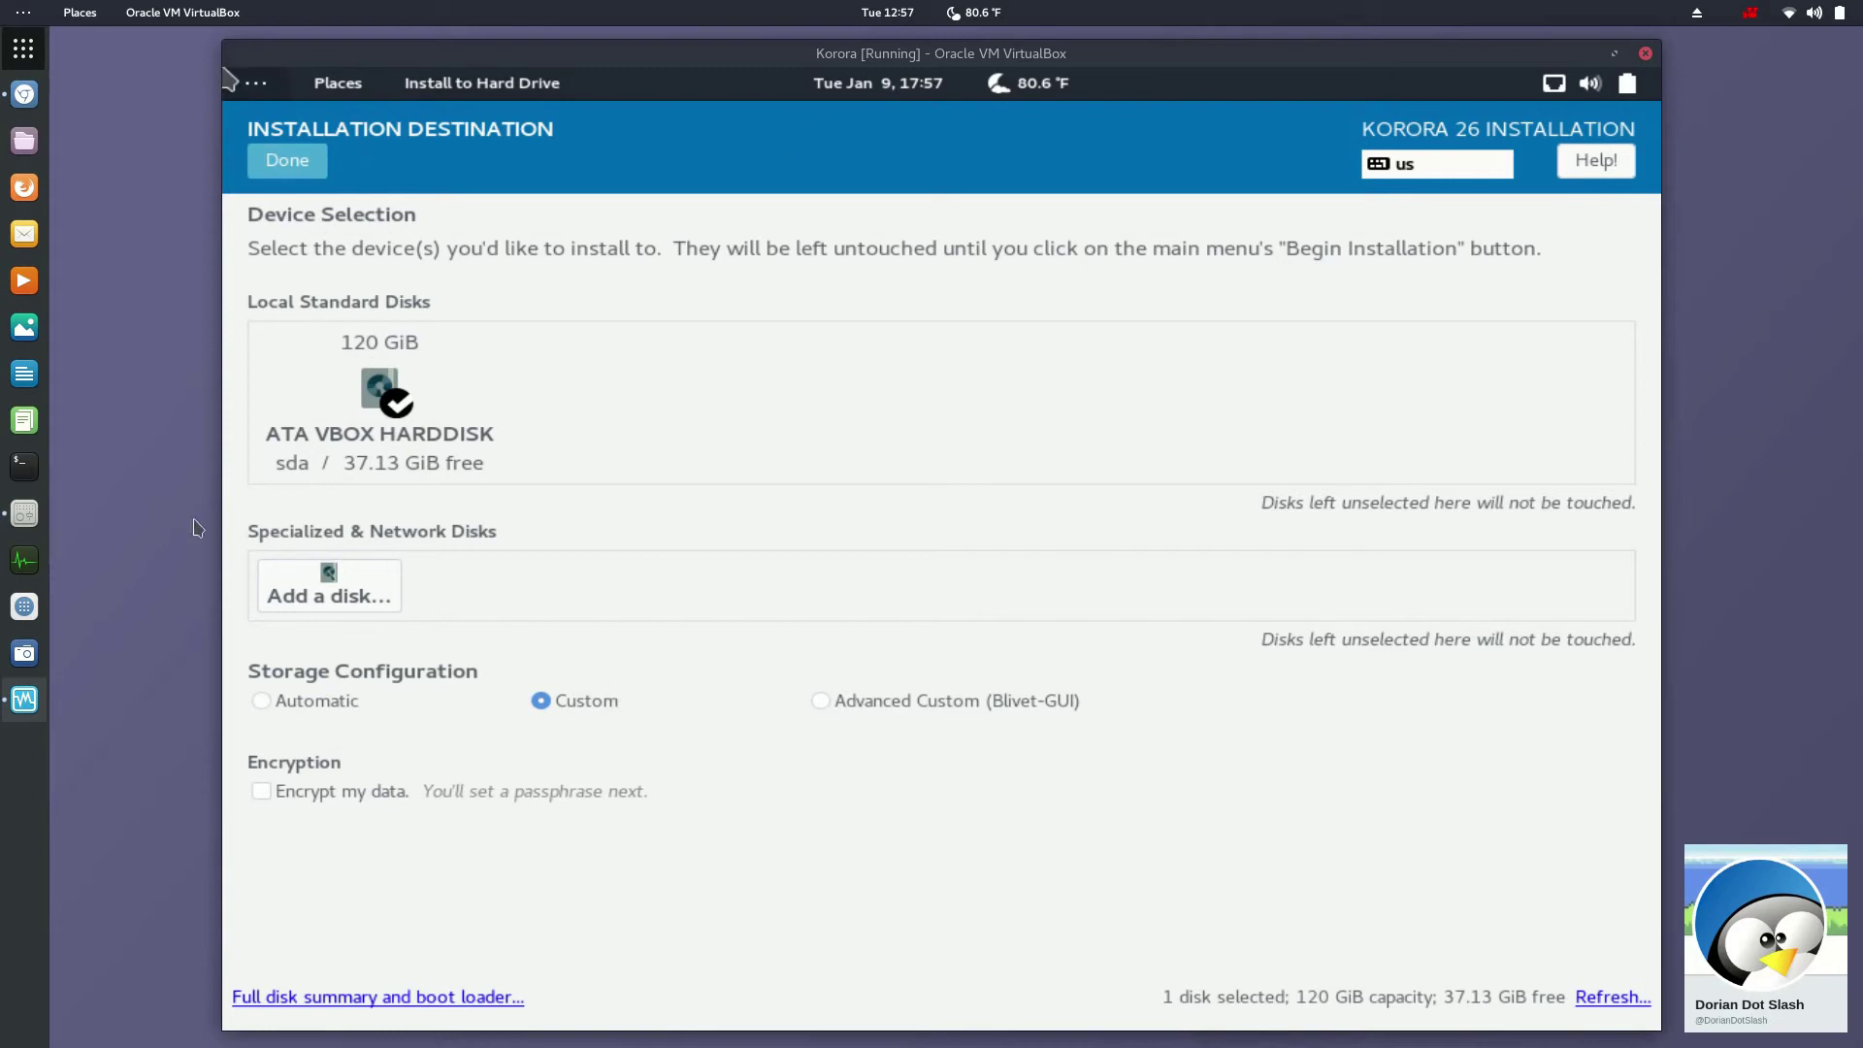
pyautogui.click(299, 160)
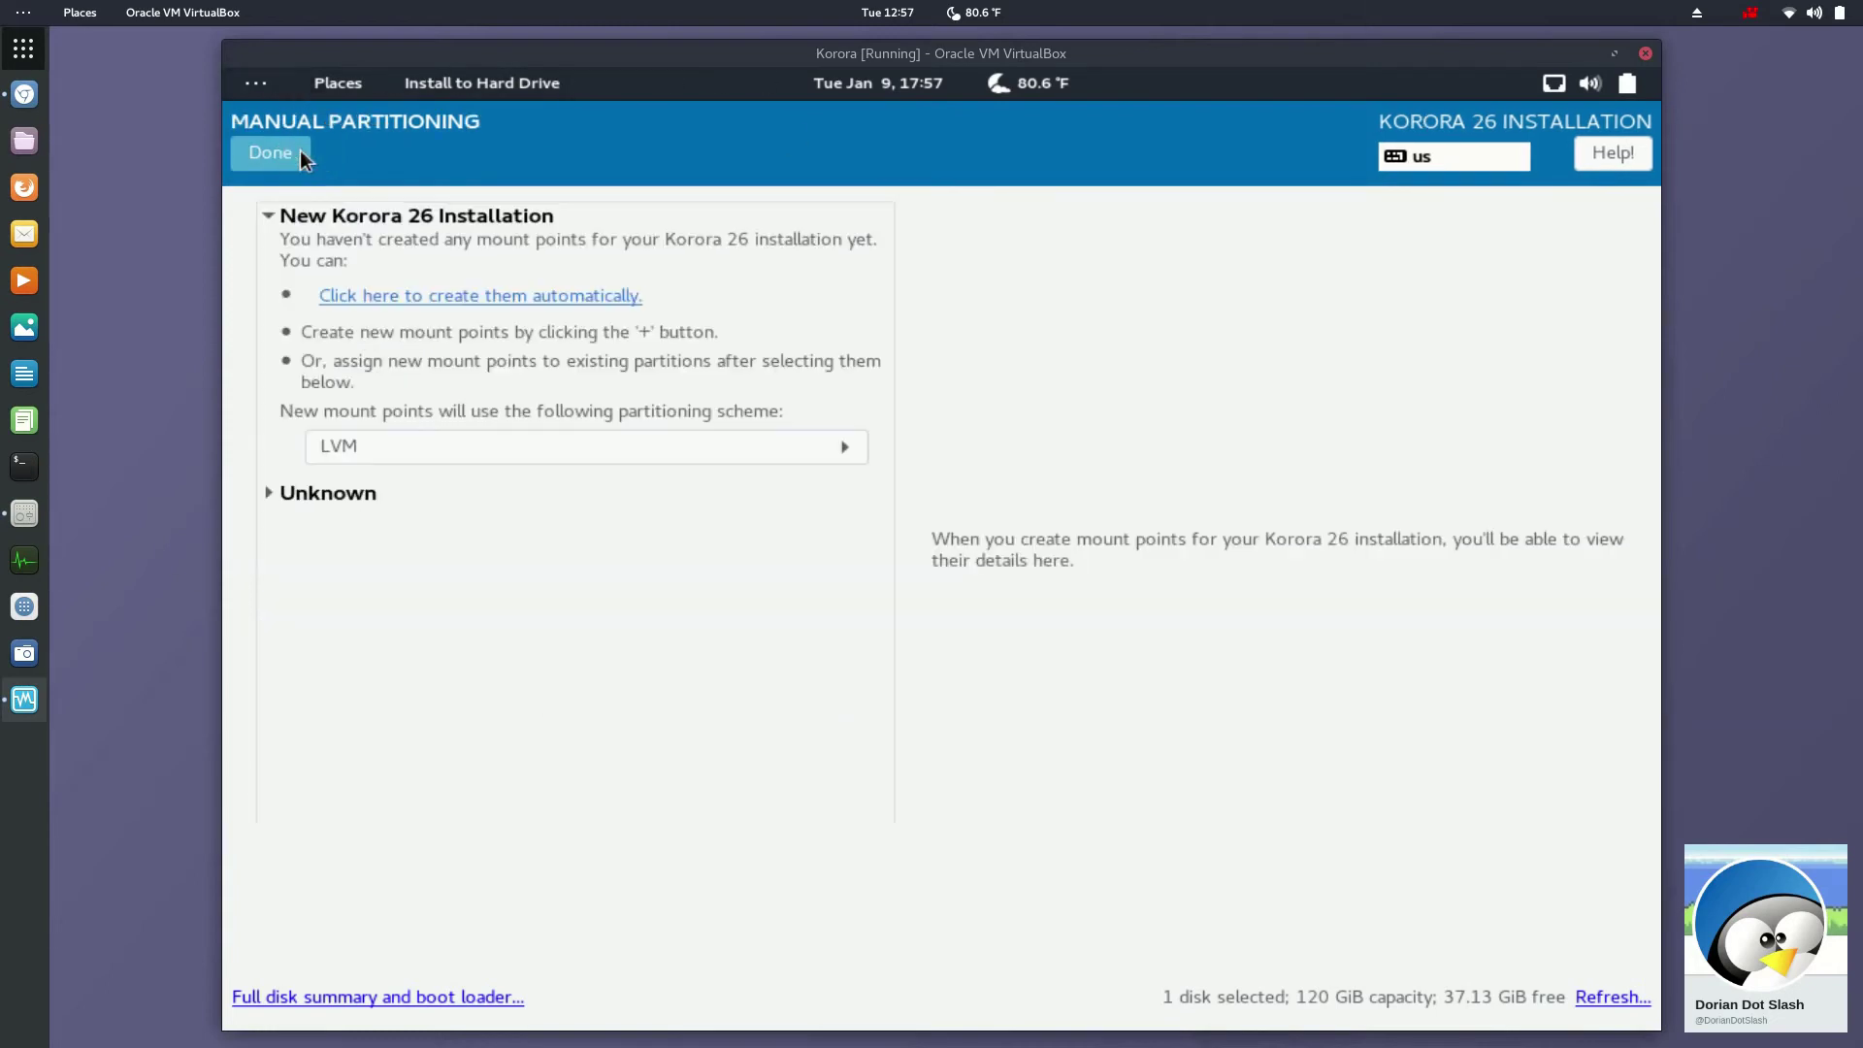
pyautogui.click(339, 493)
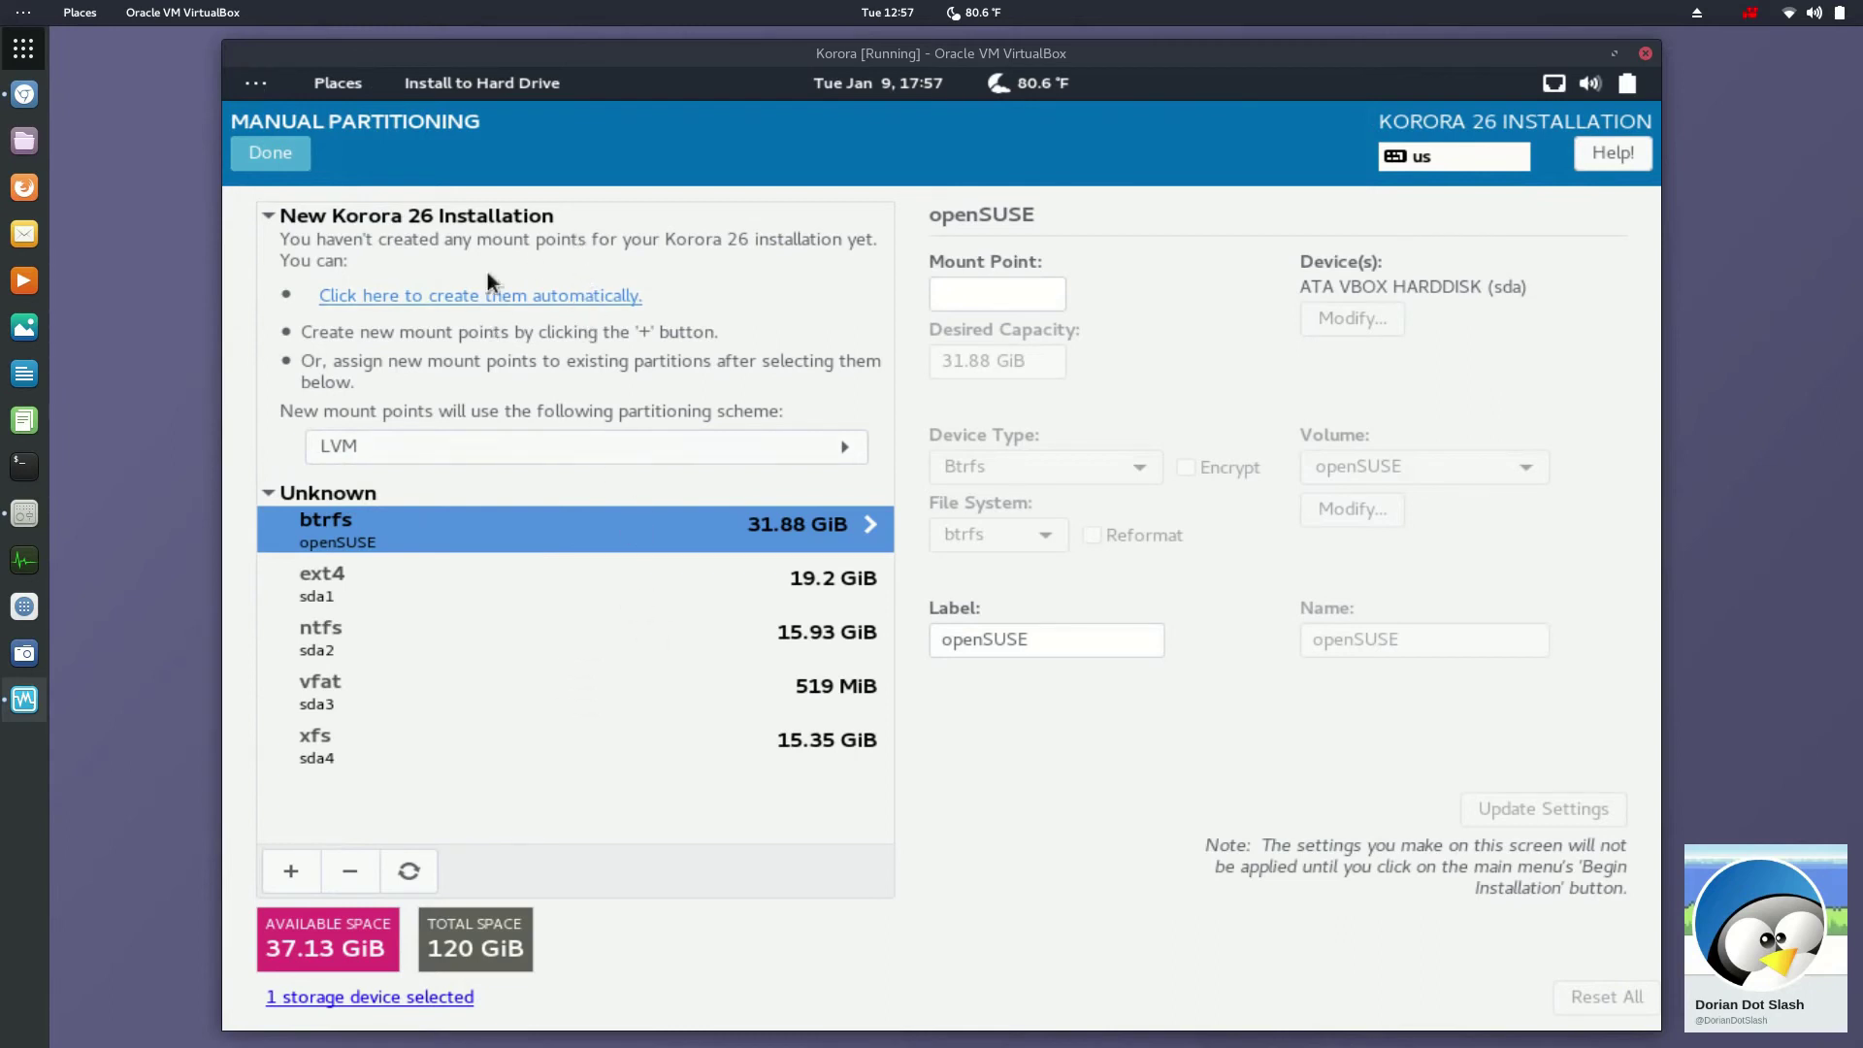
# Step: Enter / as the btrfs mount point, inspect the ext4 sda1, ntfs sda2 and xfs sda4 partitions, then try Done
pyautogui.click(944, 291)
pyautogui.write('/')
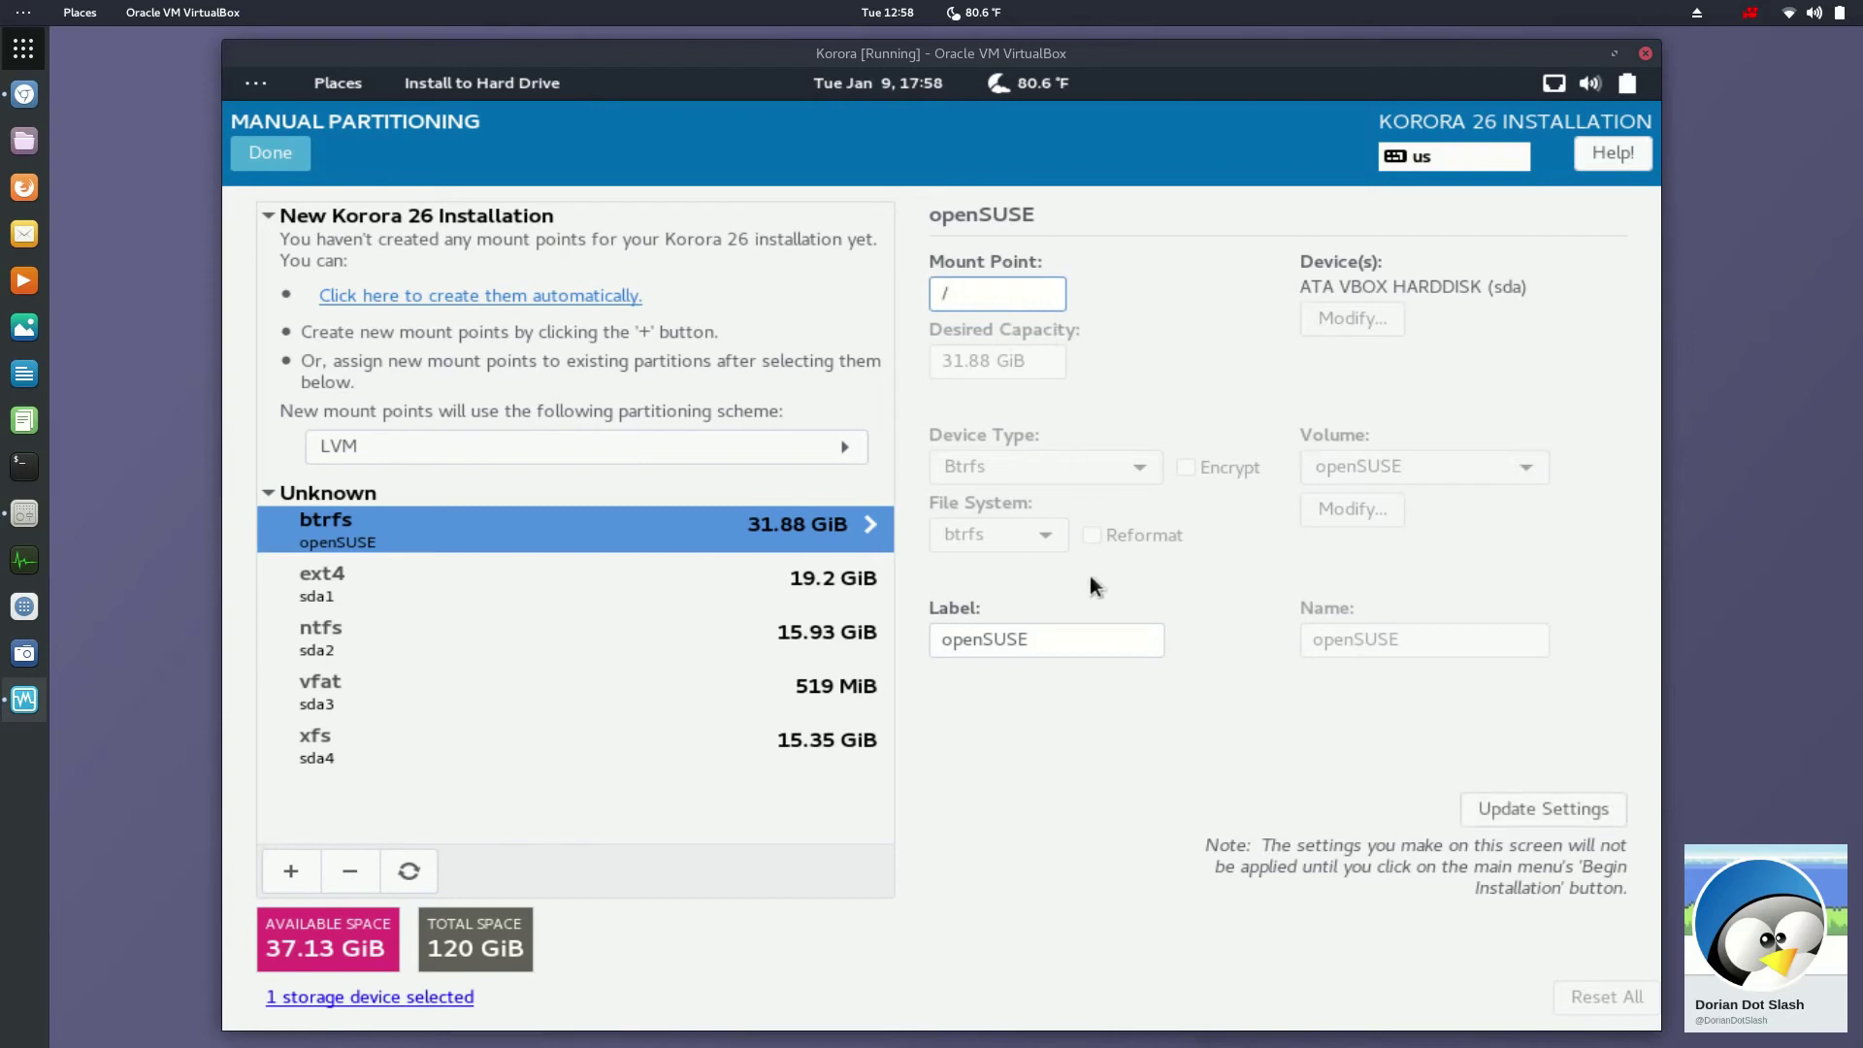
pyautogui.click(398, 592)
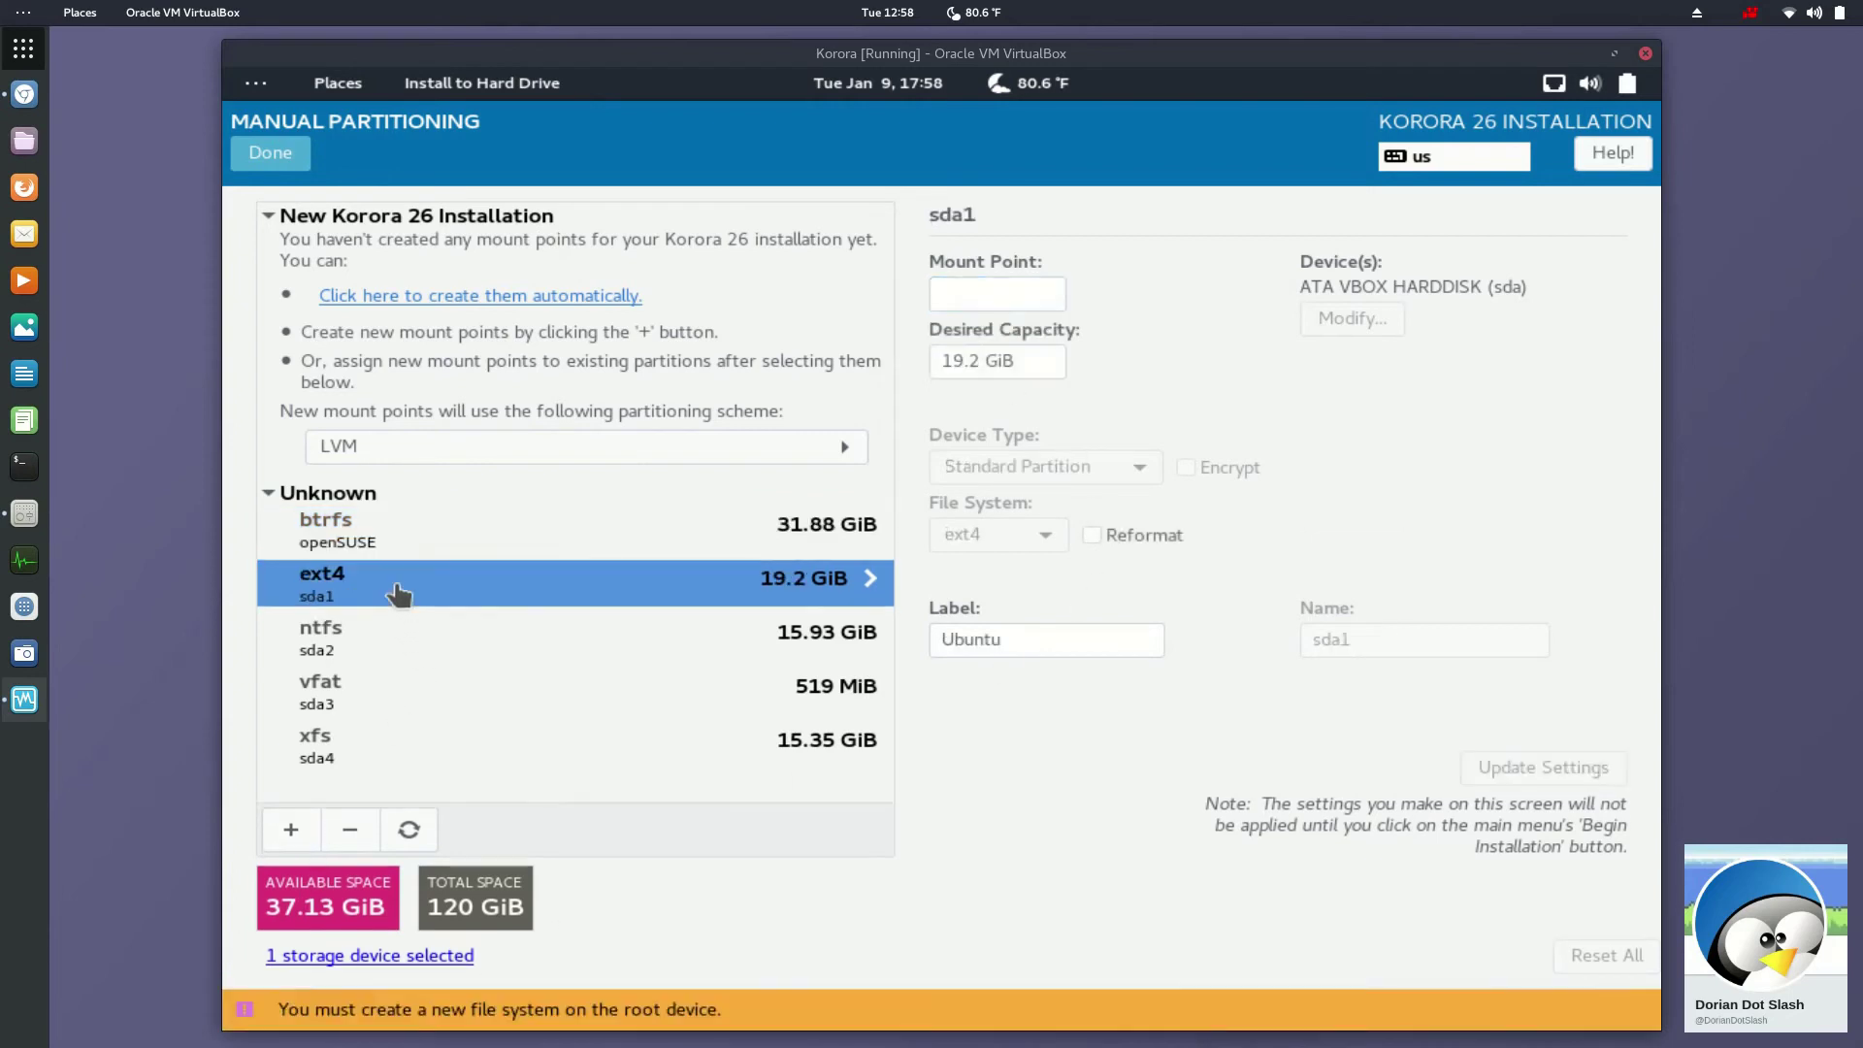
pyautogui.click(416, 631)
pyautogui.click(404, 741)
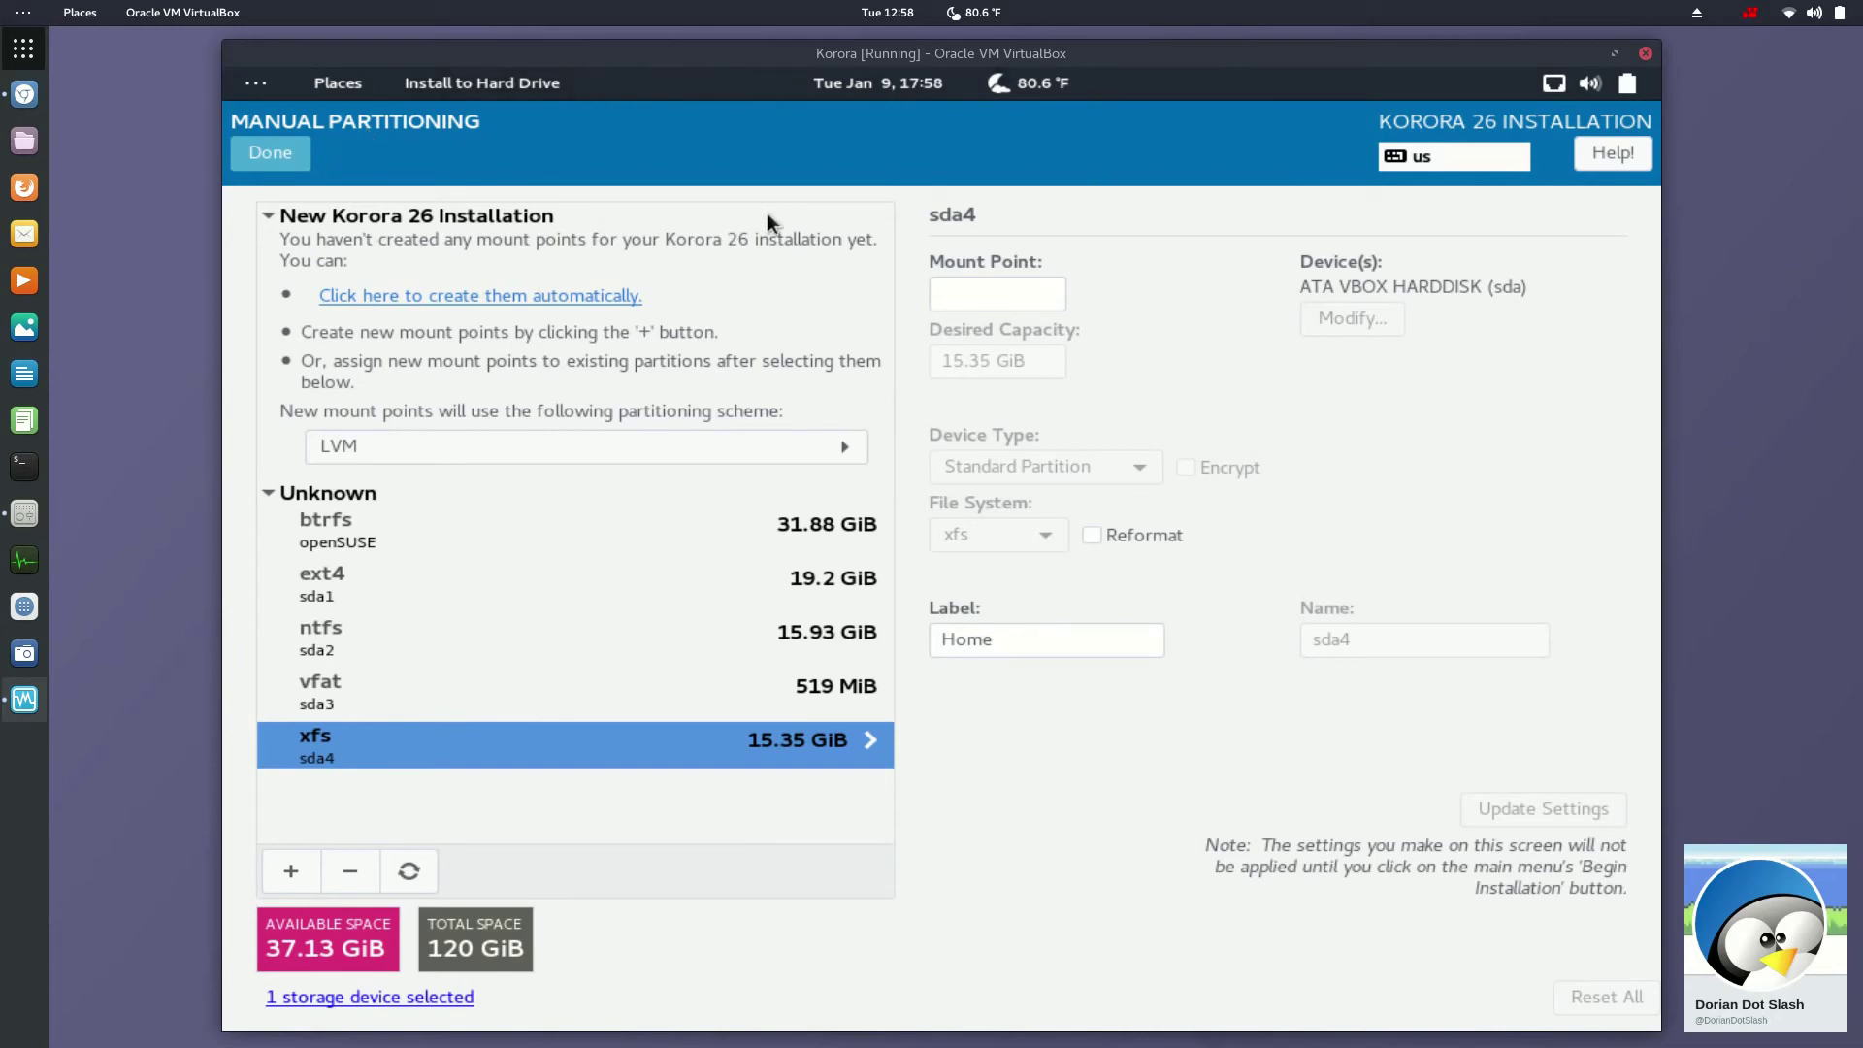
pyautogui.press('Control_R+f')
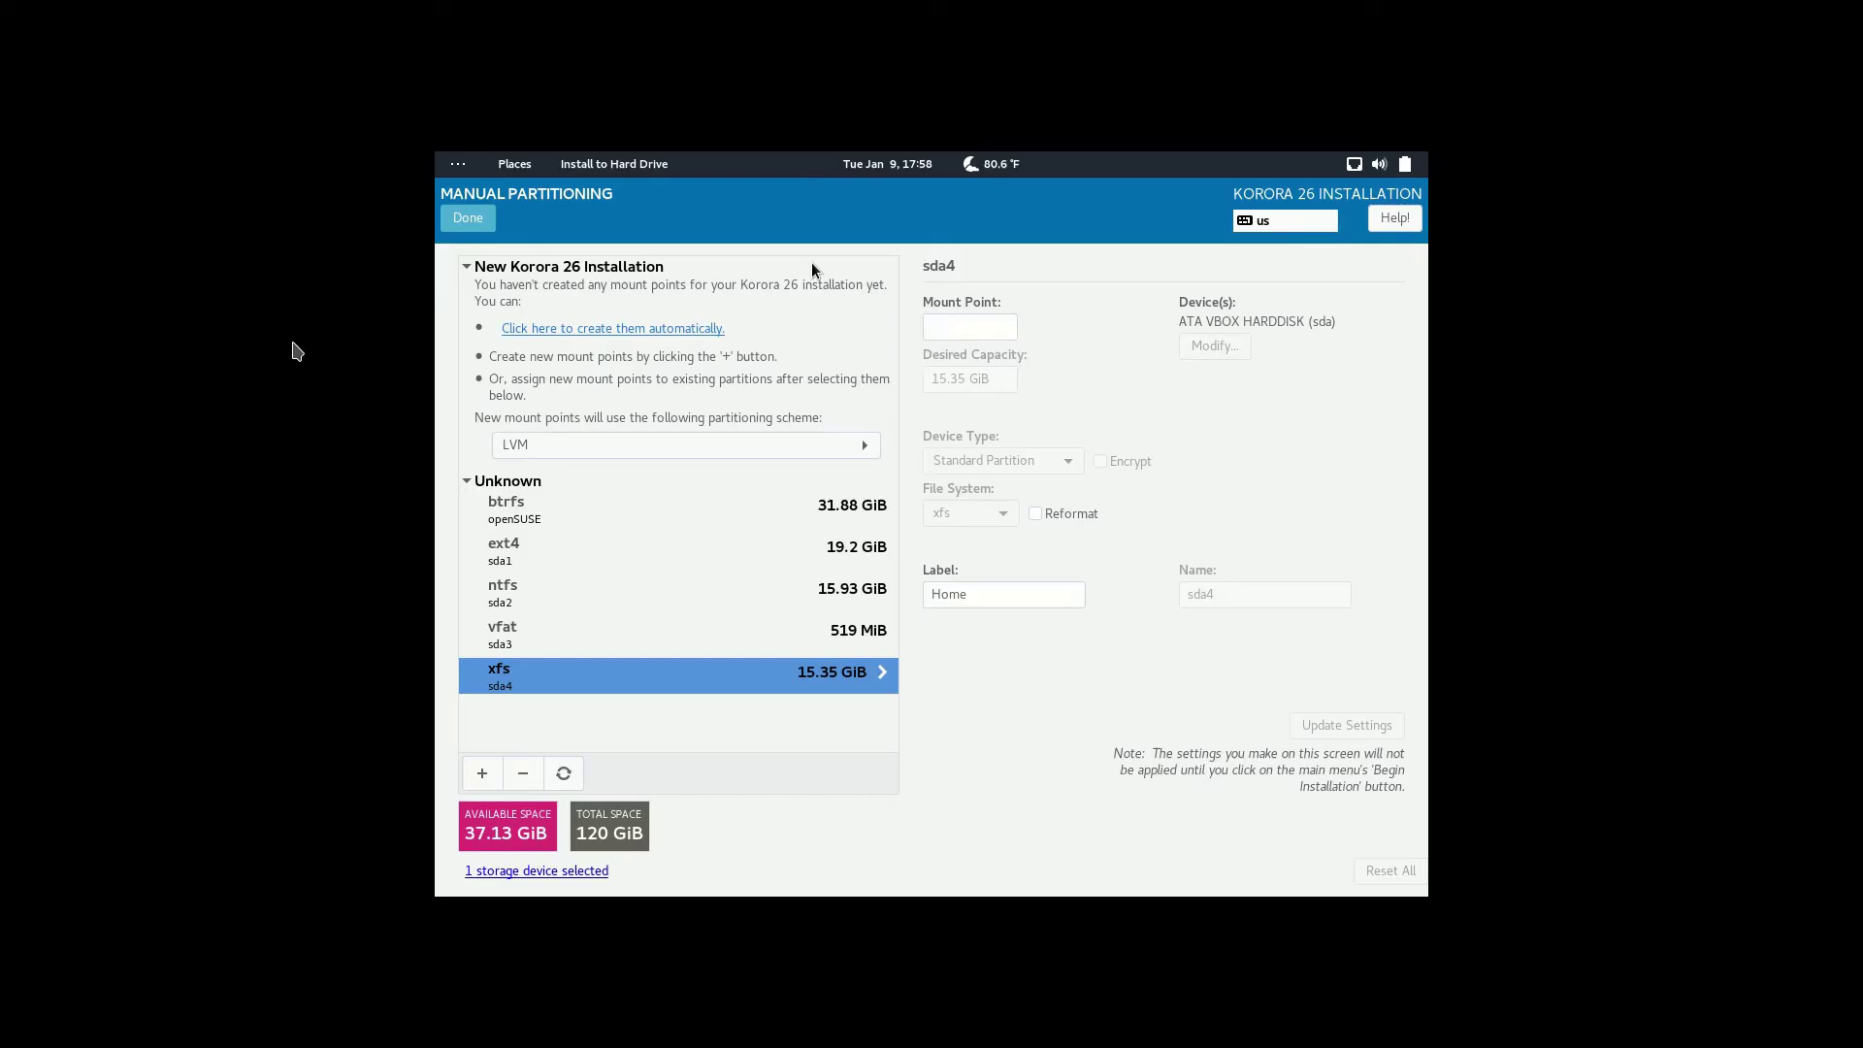
pyautogui.click(452, 226)
pyautogui.press('Control_R+f')
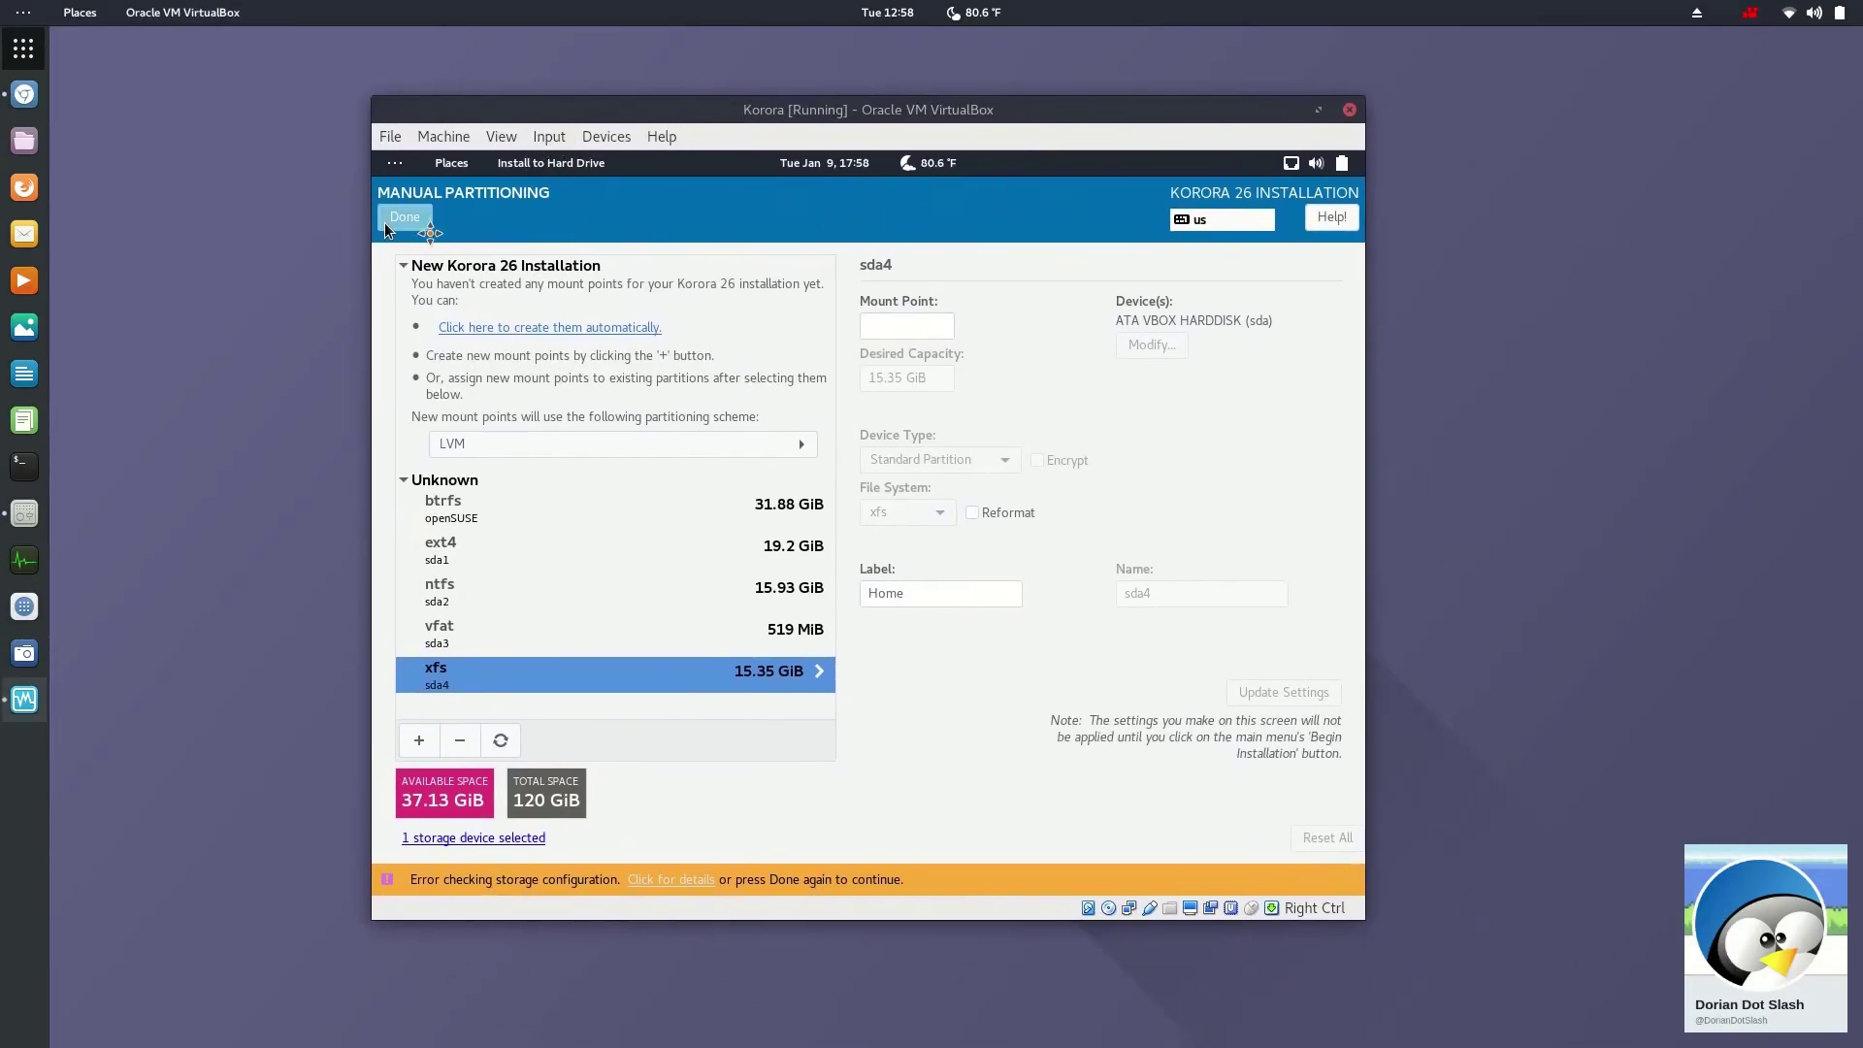
# Step: Switch the installation destination to the Advanced Custom (Blivet-GUI) storage option
pyautogui.click(405, 218)
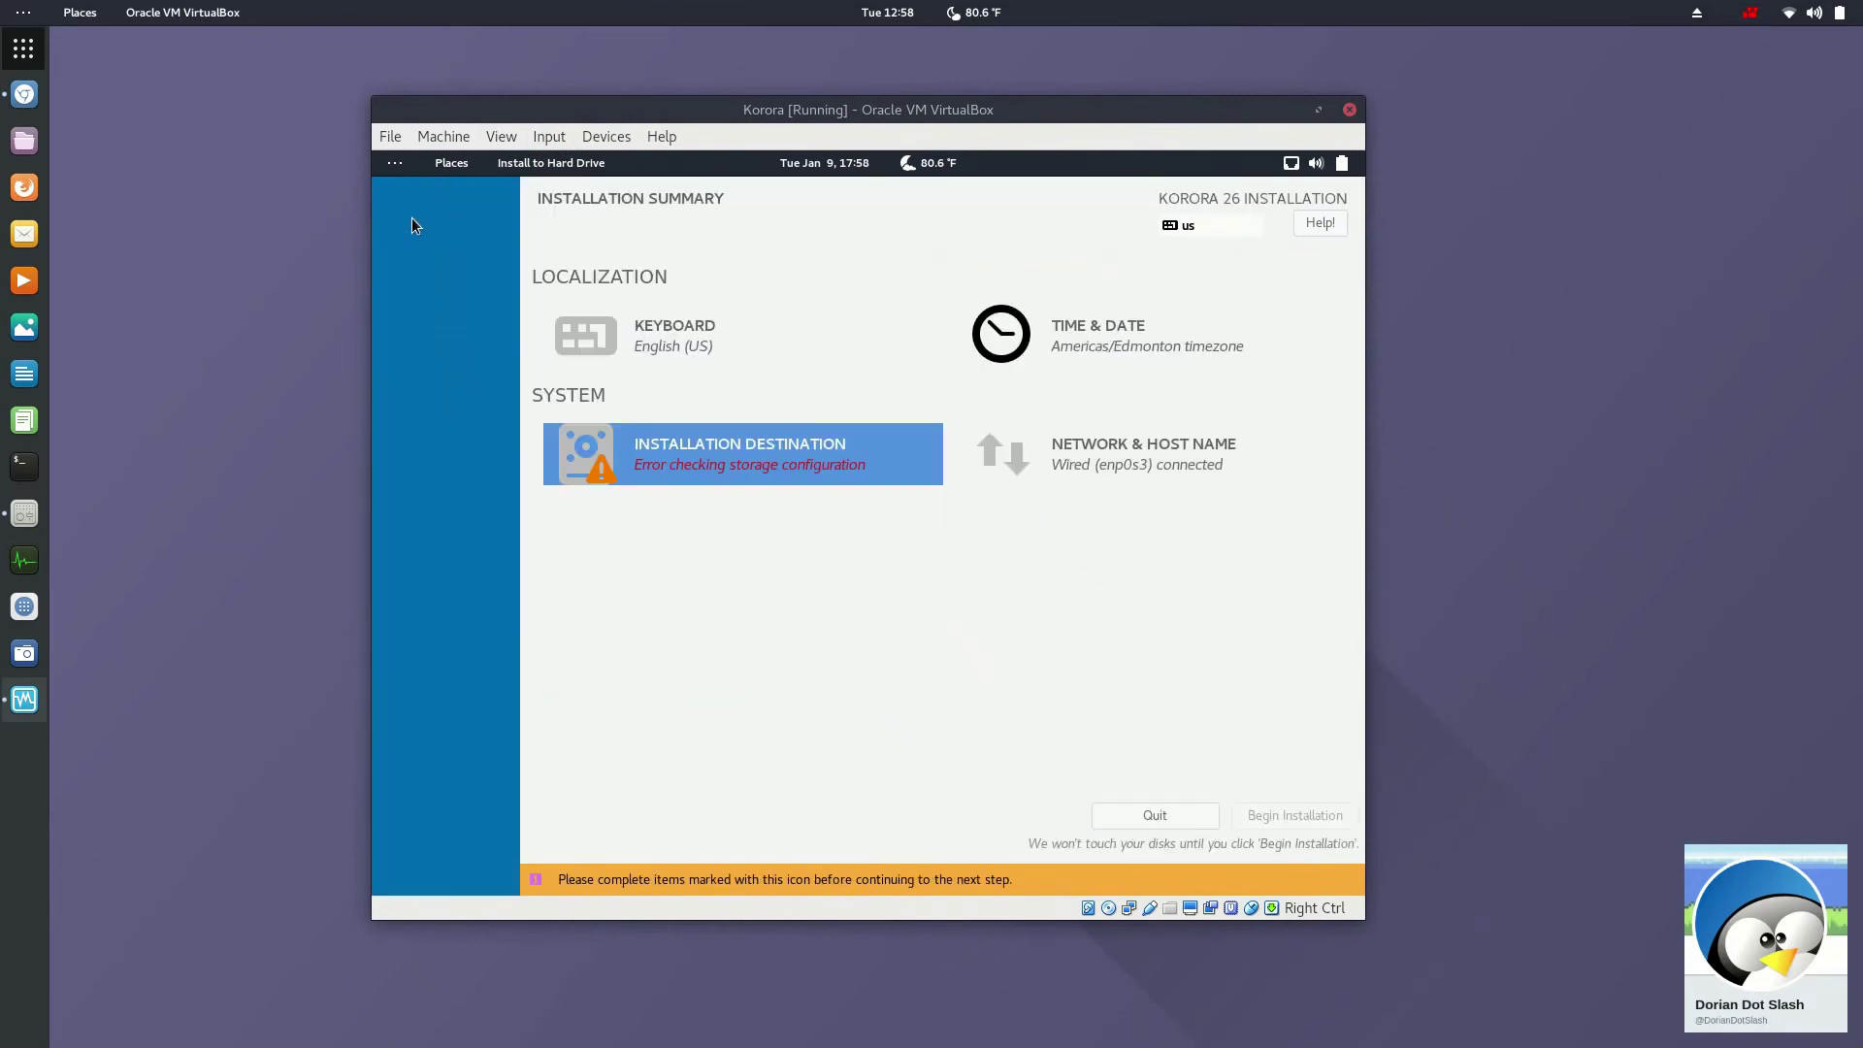
pyautogui.click(726, 456)
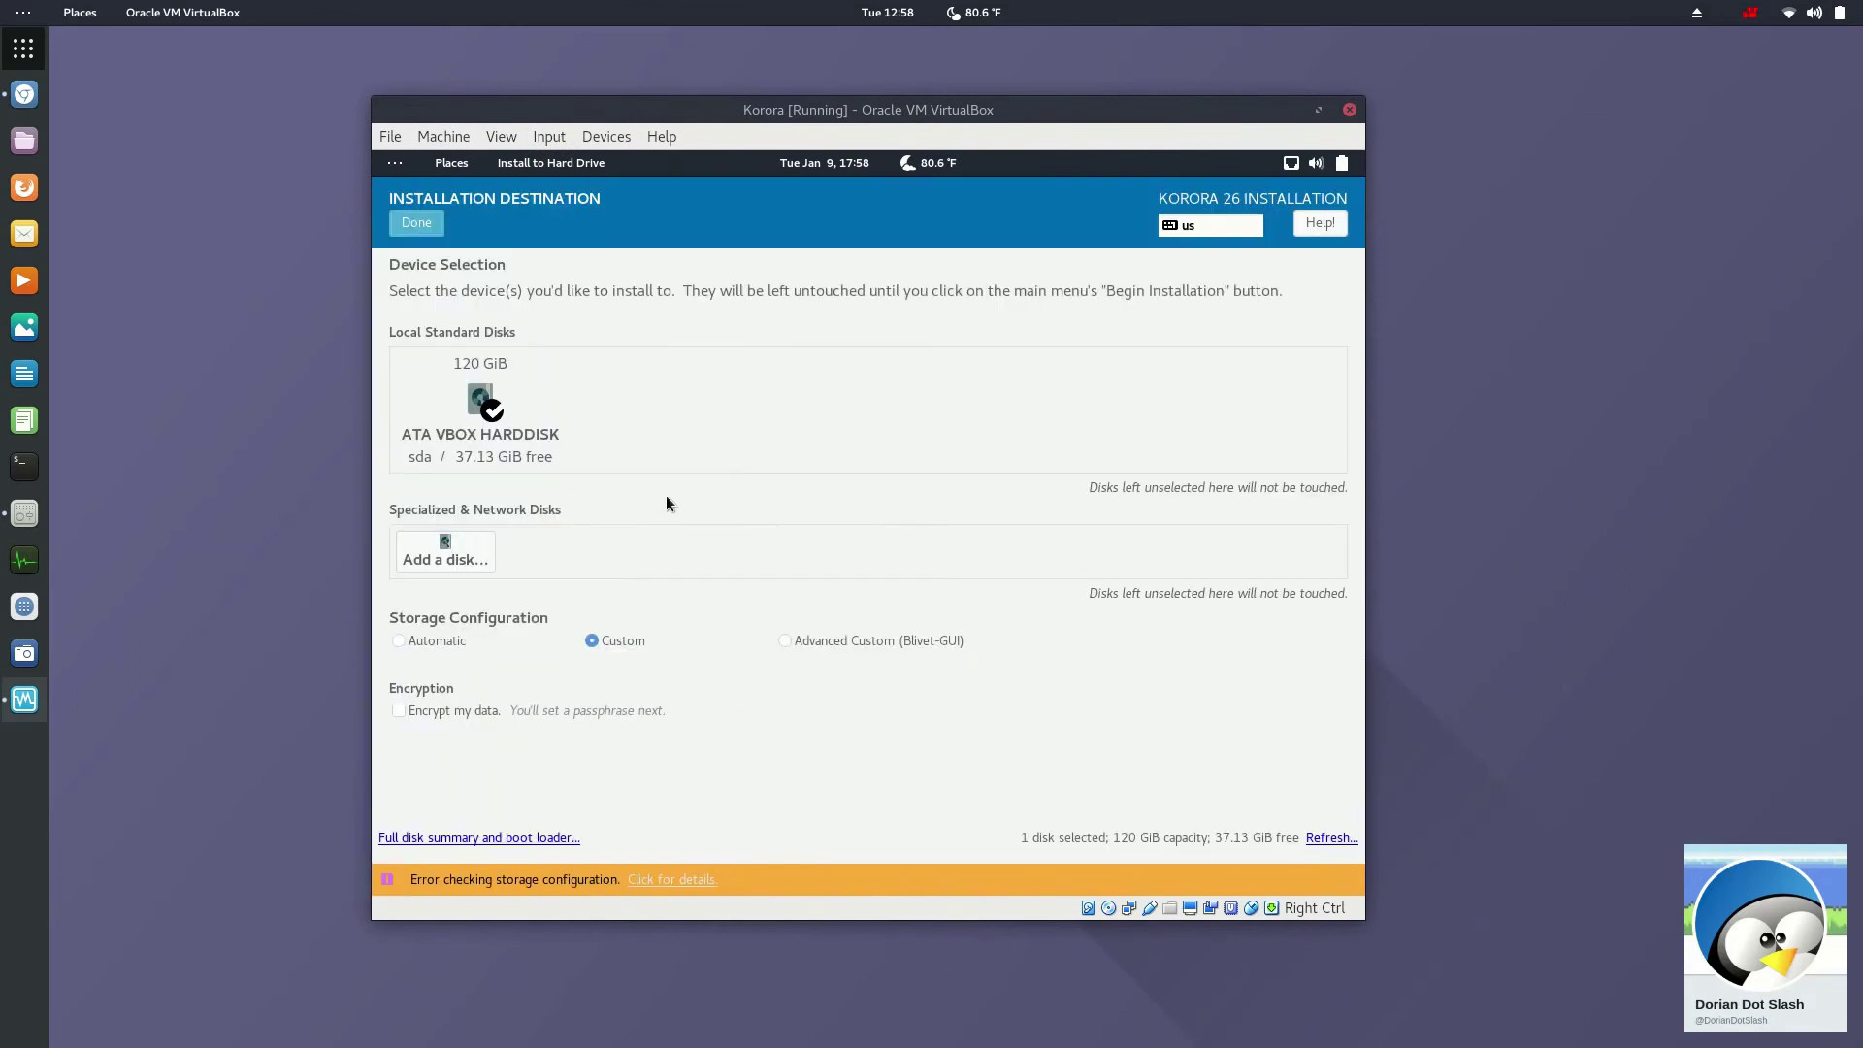
pyautogui.click(788, 641)
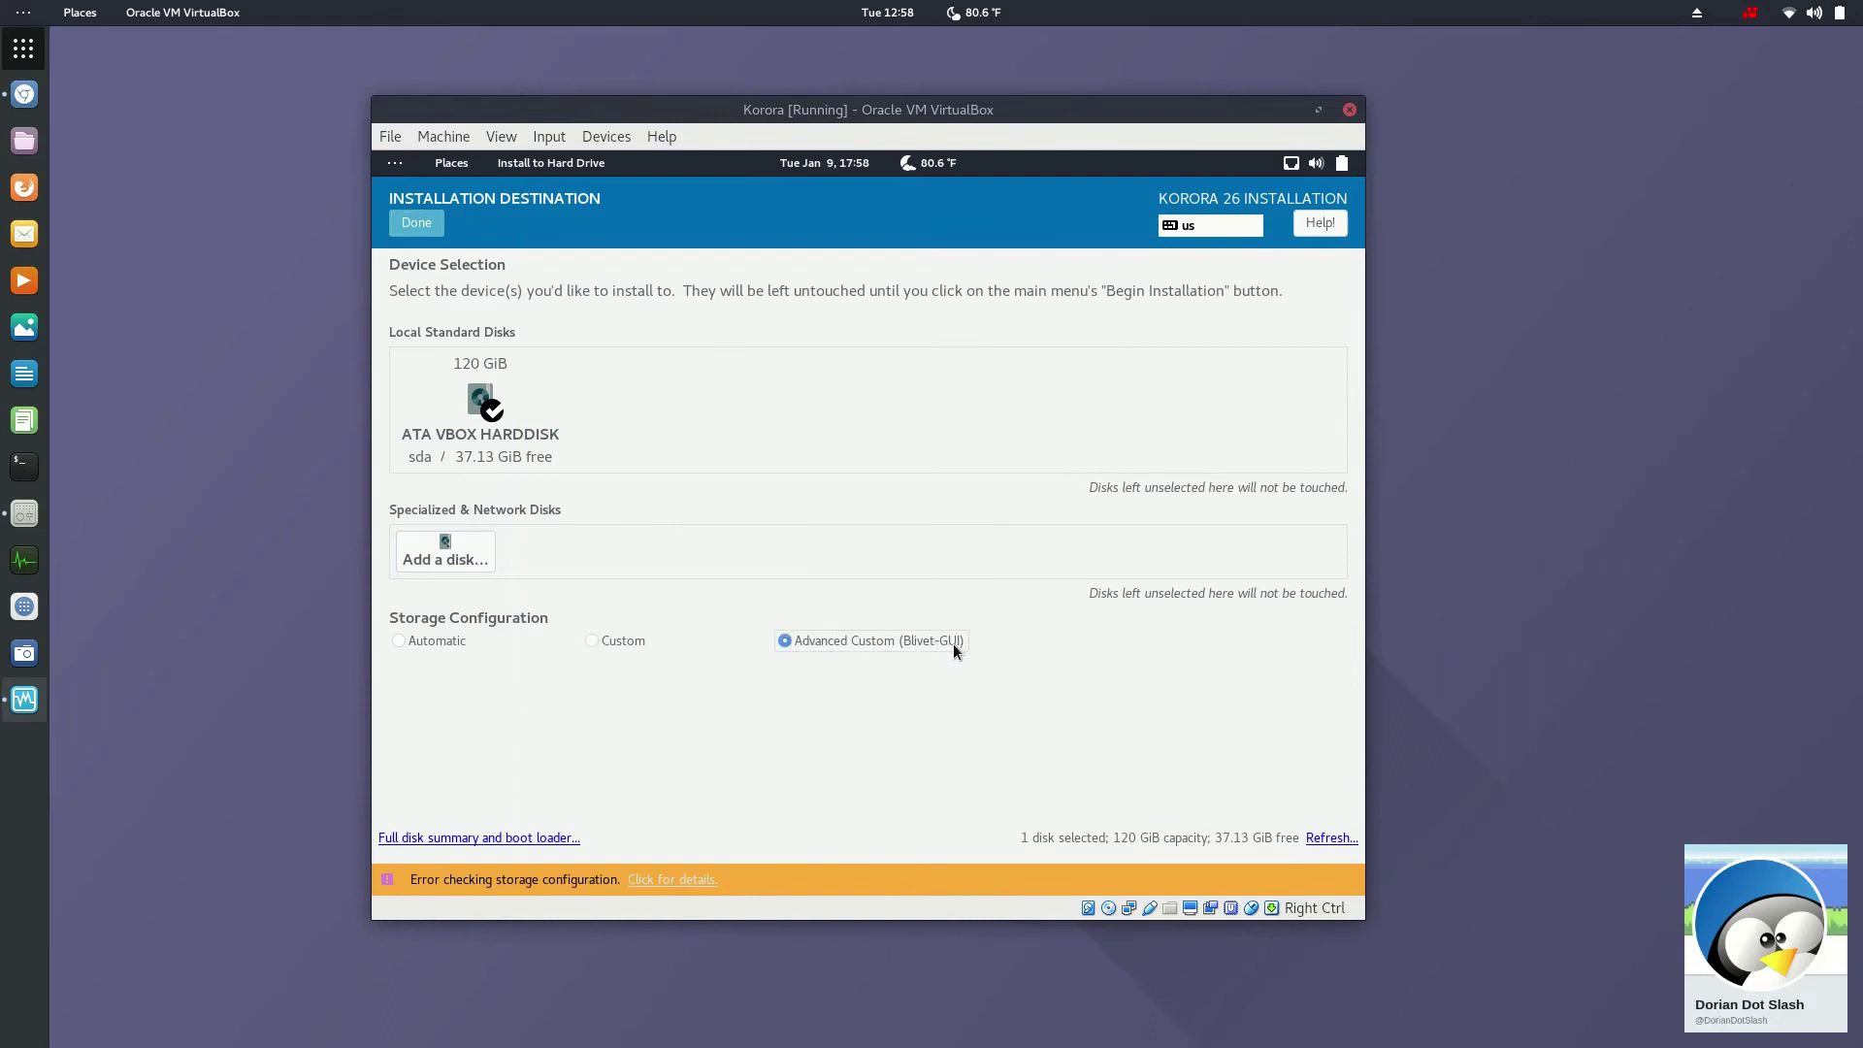
pyautogui.click(425, 224)
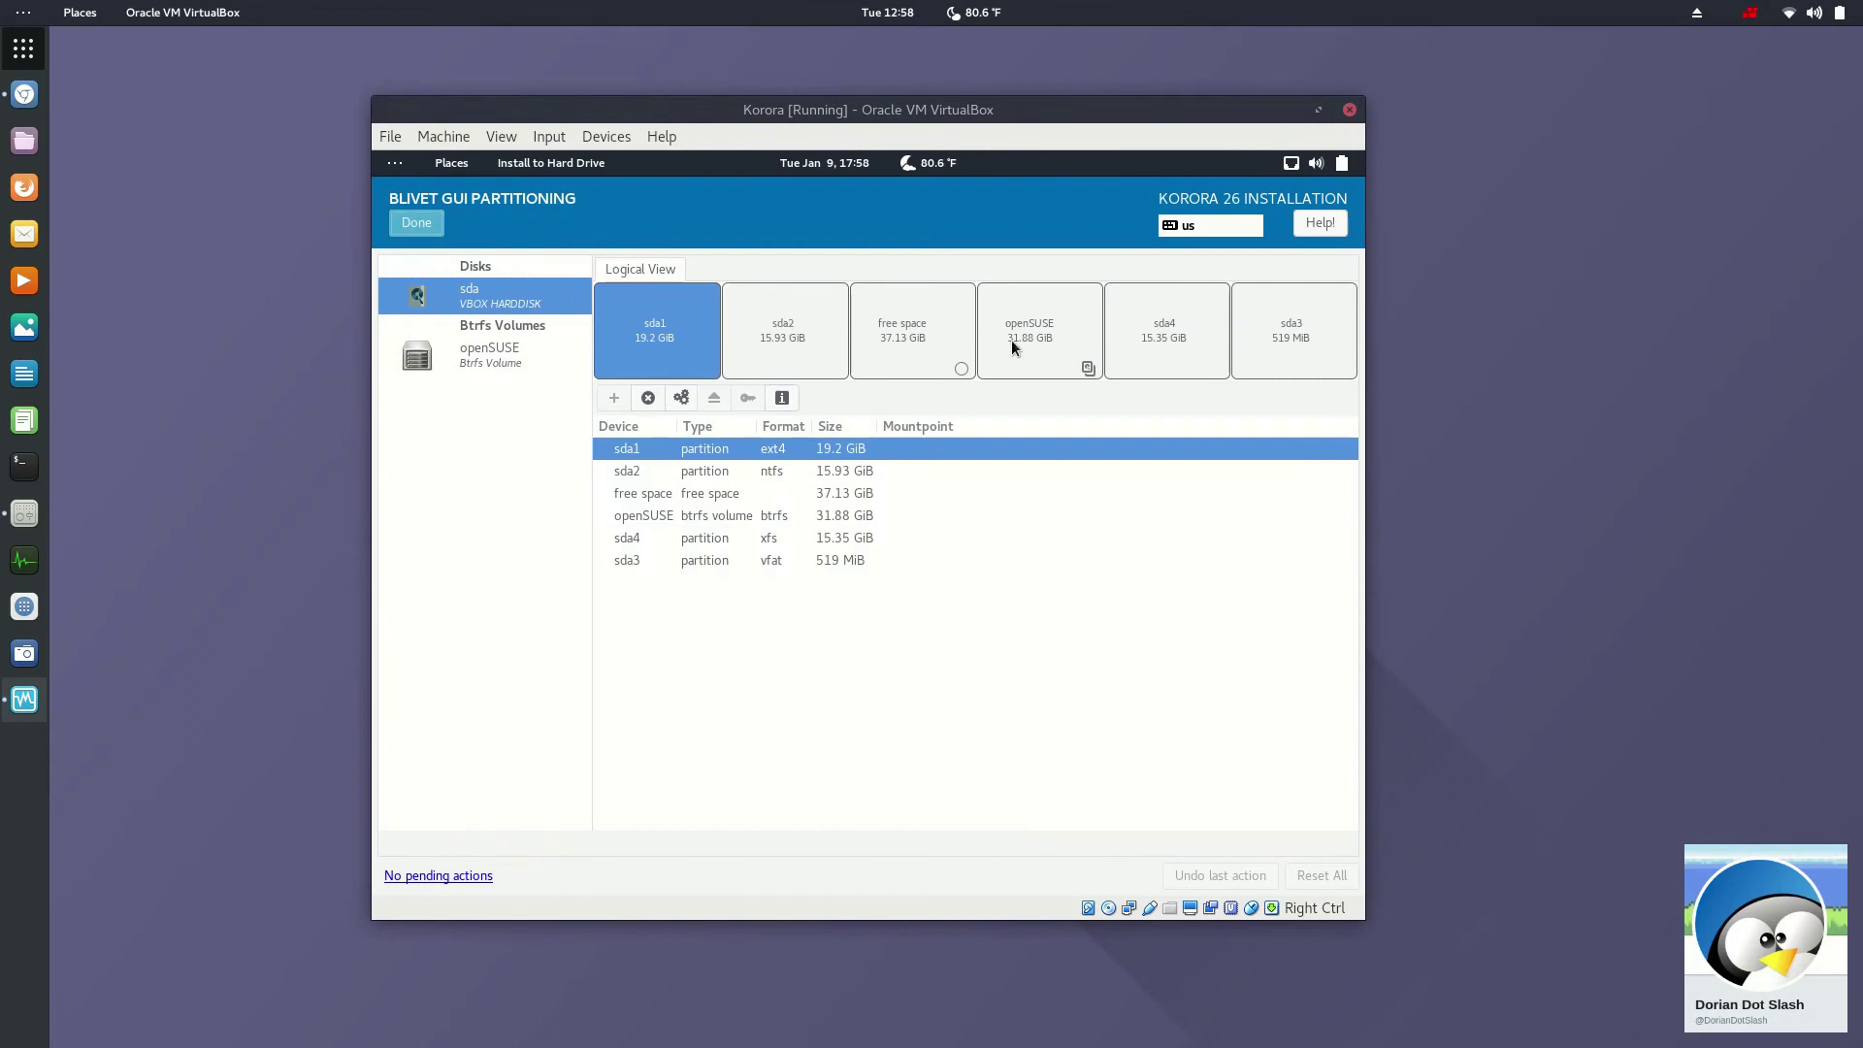
# Step: Inspect sda's 37.13 GiB free space and the openSUSE Btrfs volume, then try to finish partitioning
pyautogui.click(905, 323)
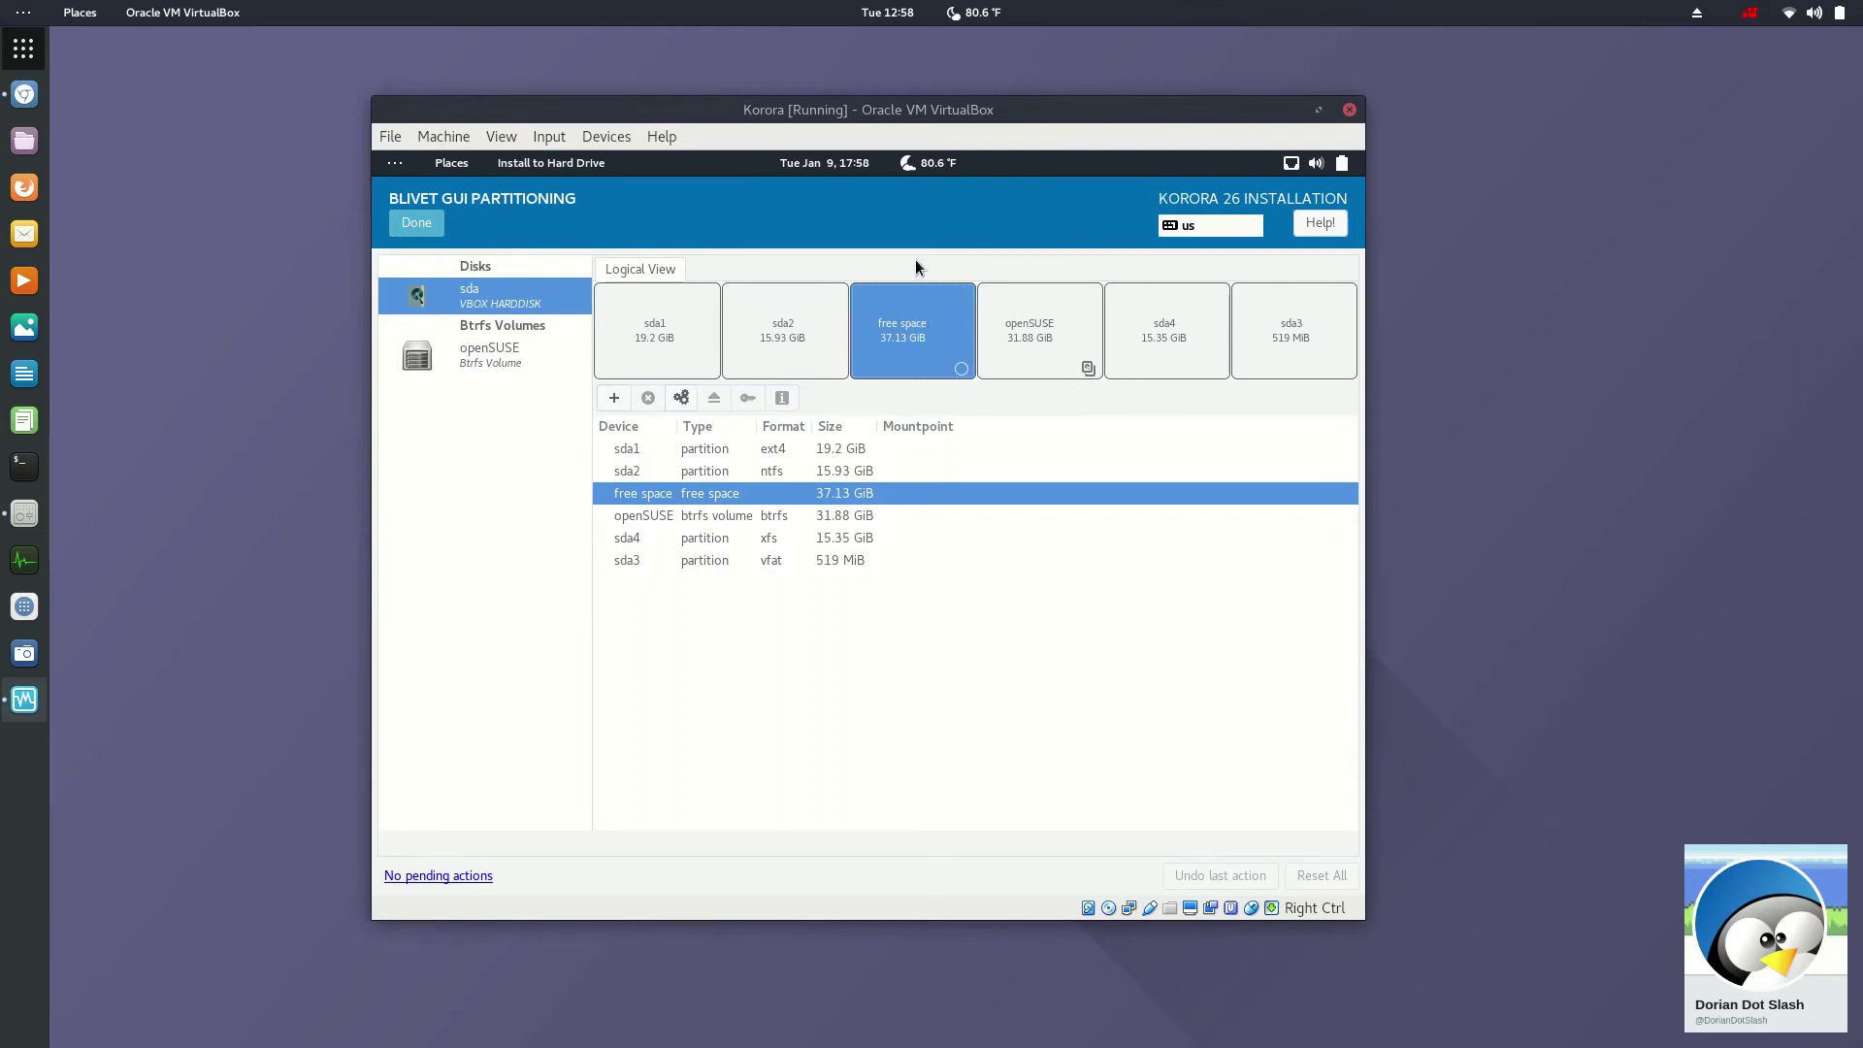
pyautogui.press('Control_R+f')
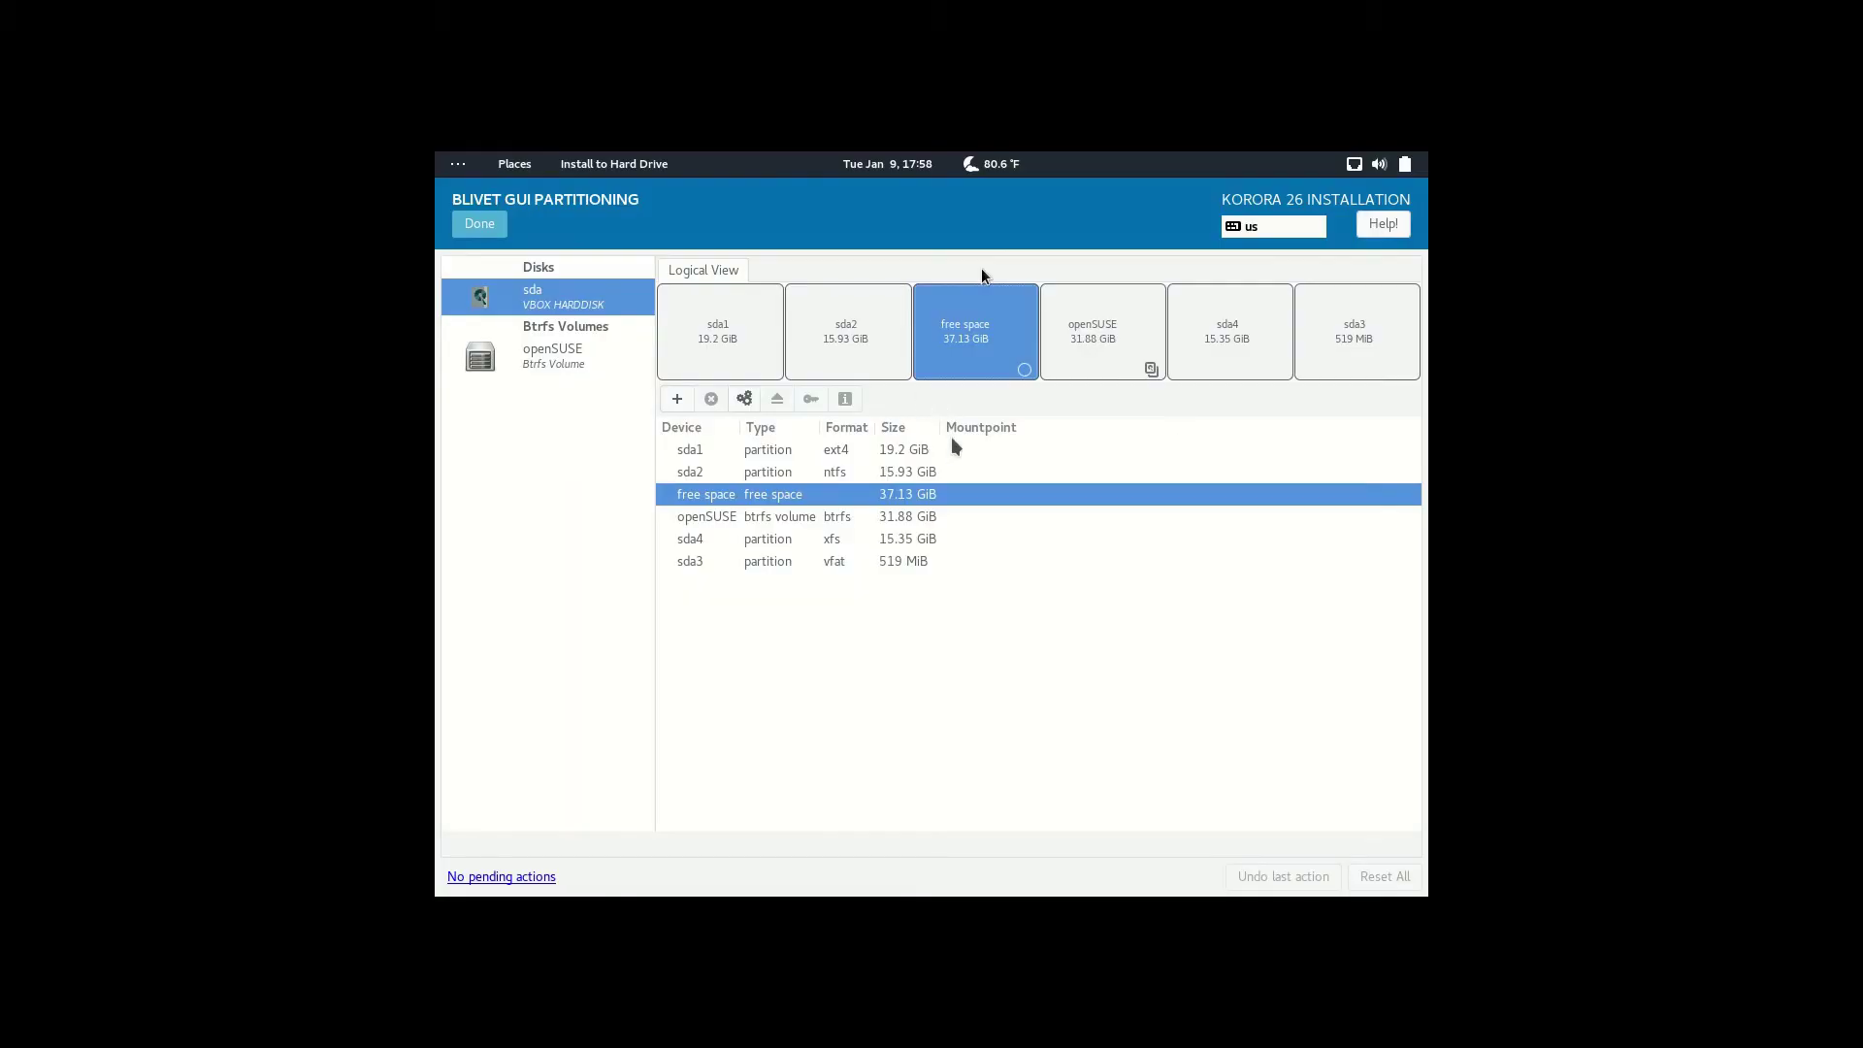
pyautogui.click(558, 363)
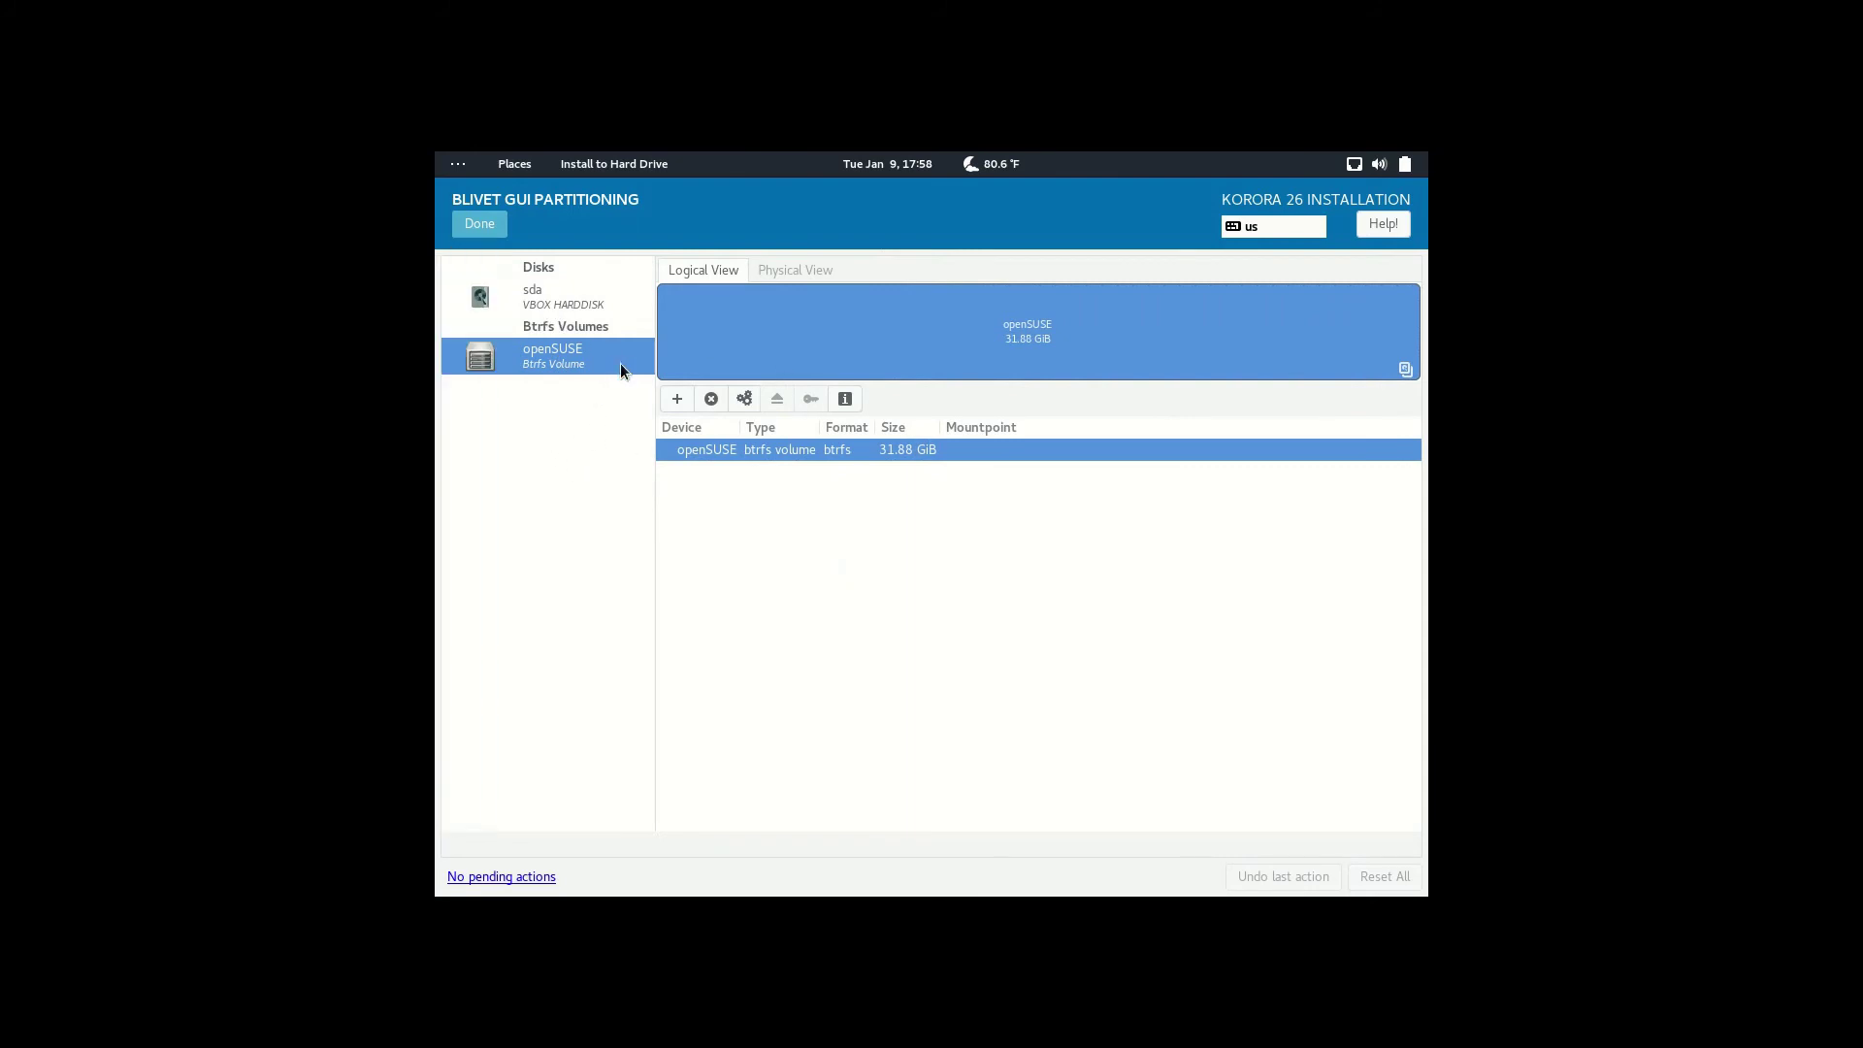
pyautogui.click(551, 300)
pyautogui.click(485, 225)
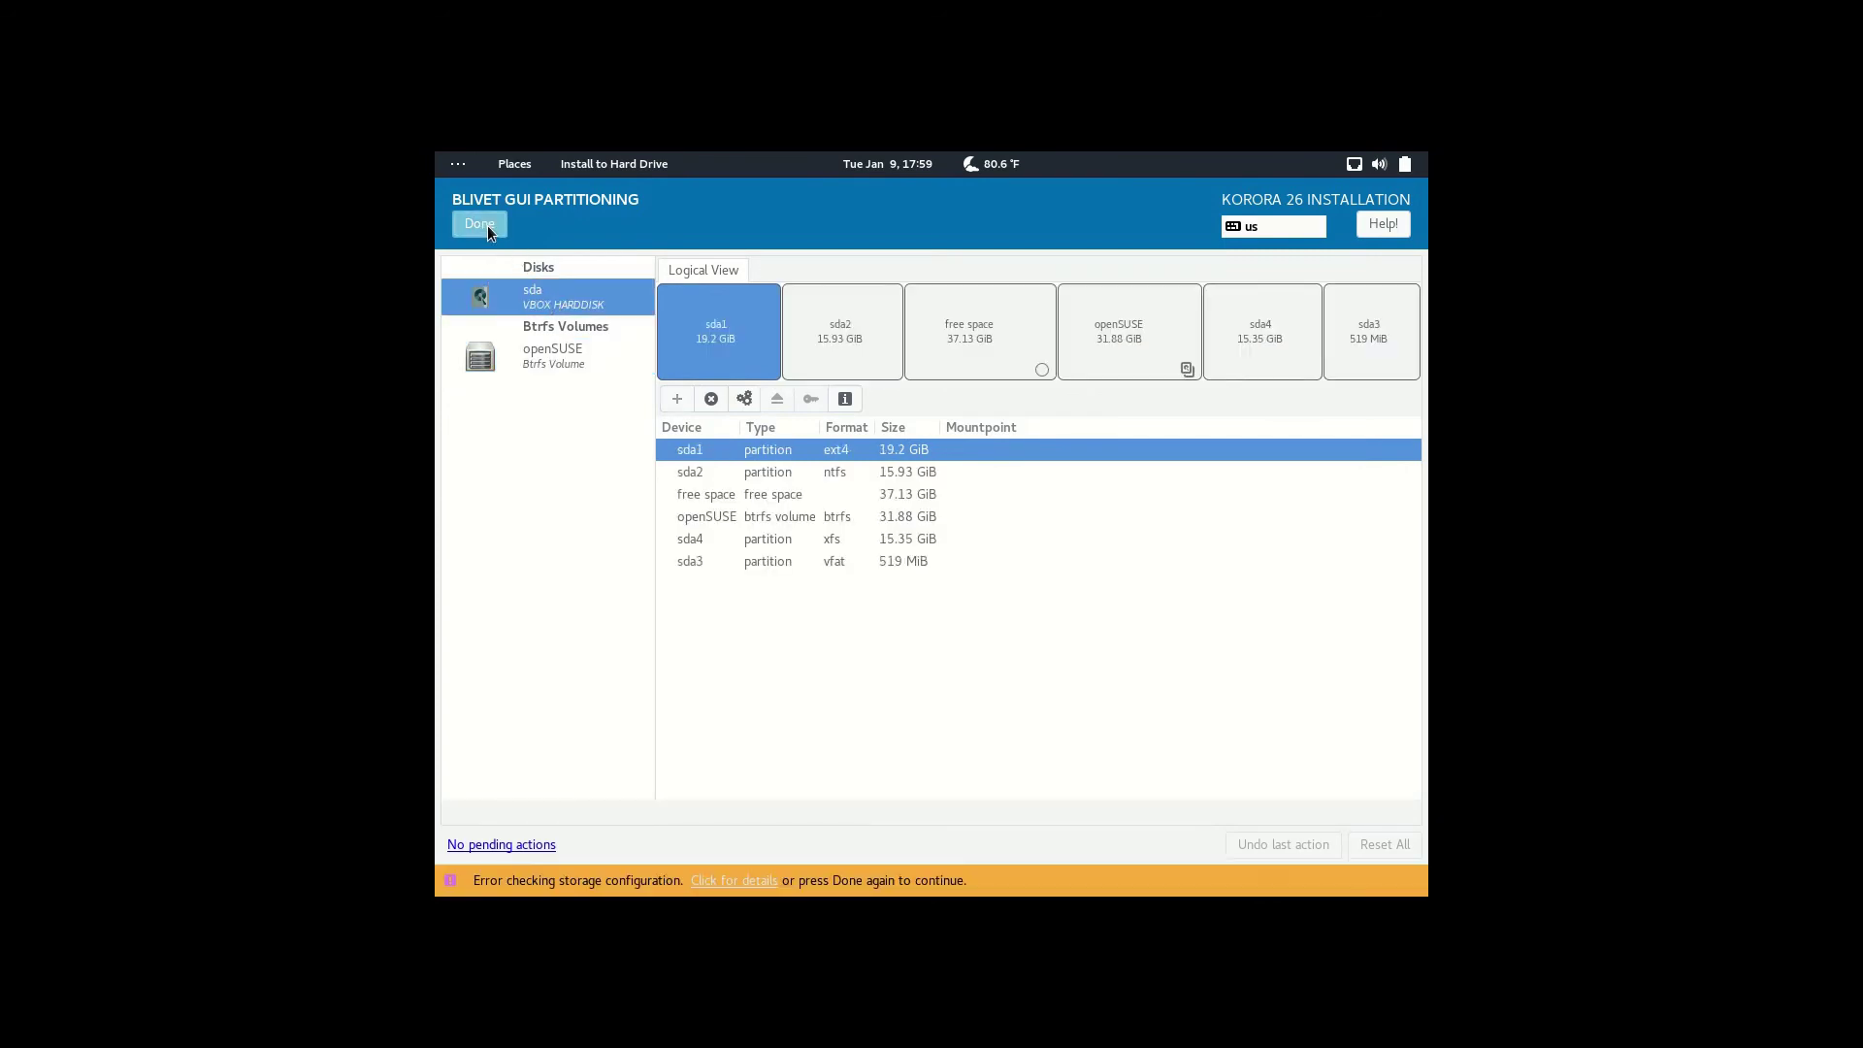
# Step: Quit the Korora installer from its application menu and confirm
pyautogui.click(603, 163)
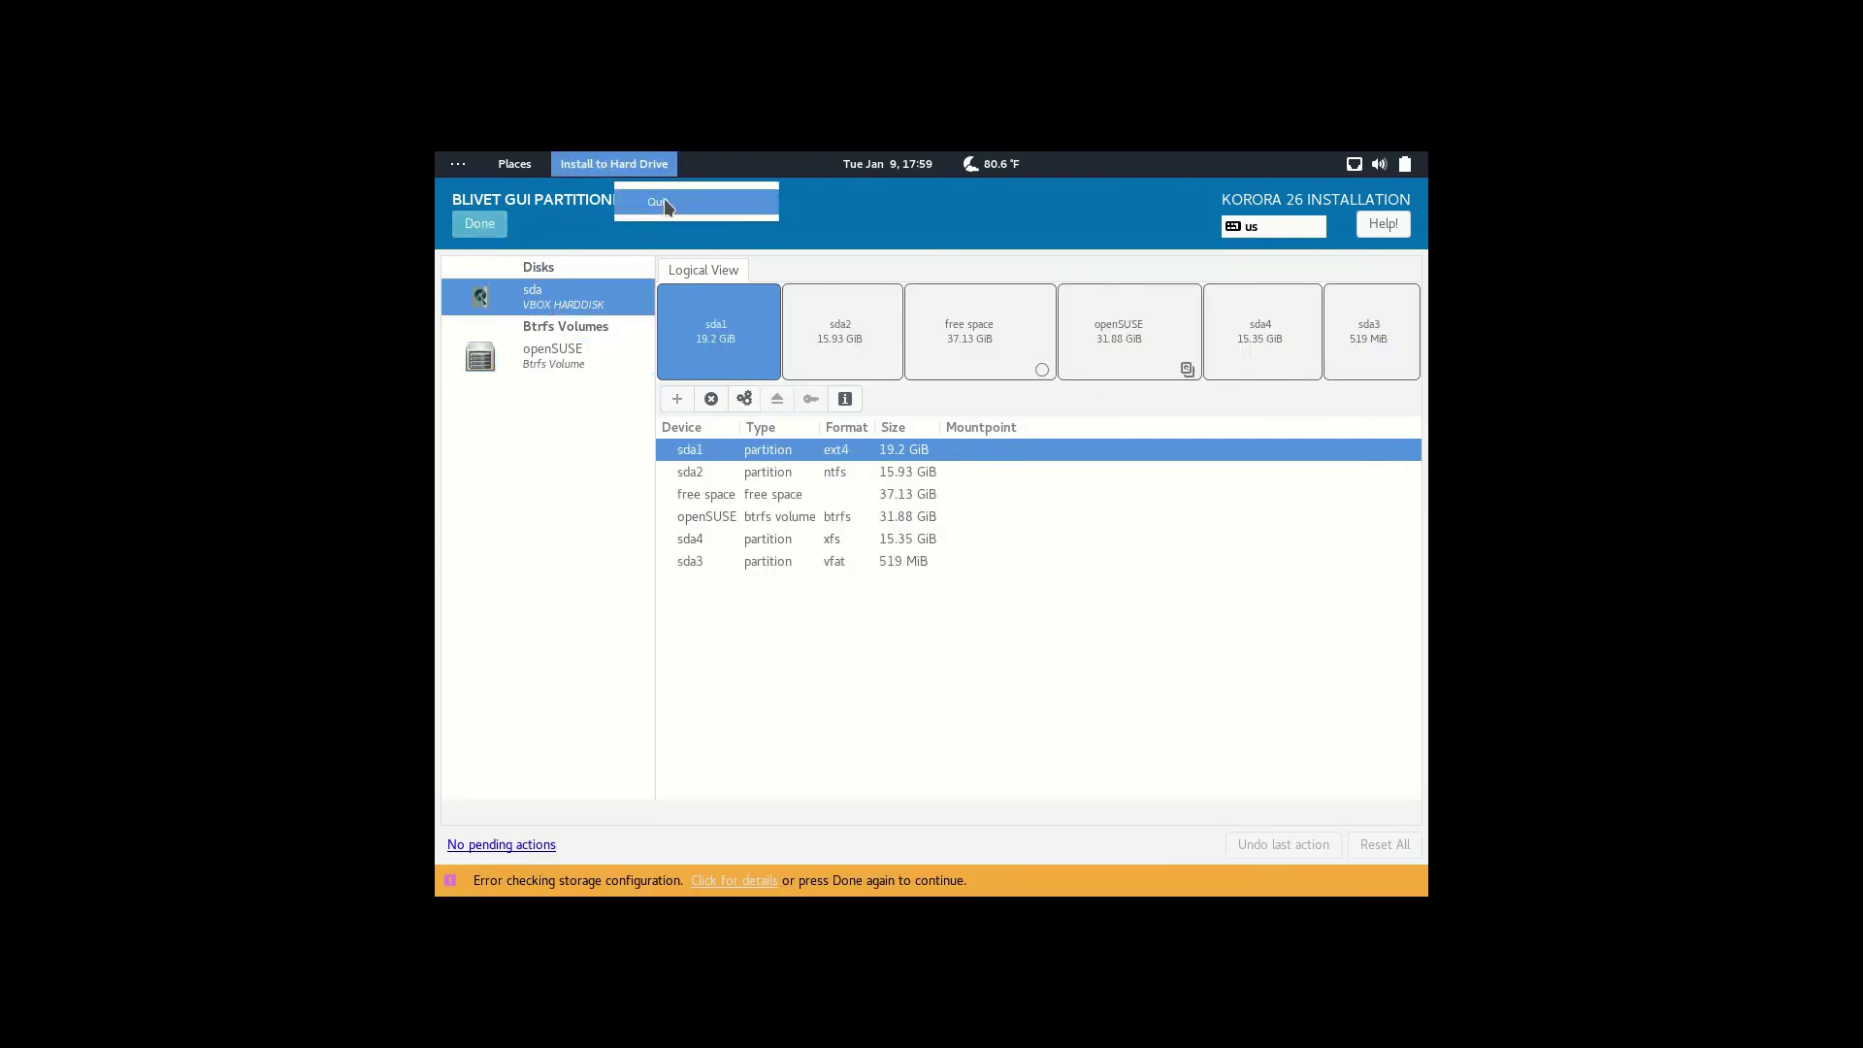
pyautogui.click(667, 203)
pyautogui.click(1014, 570)
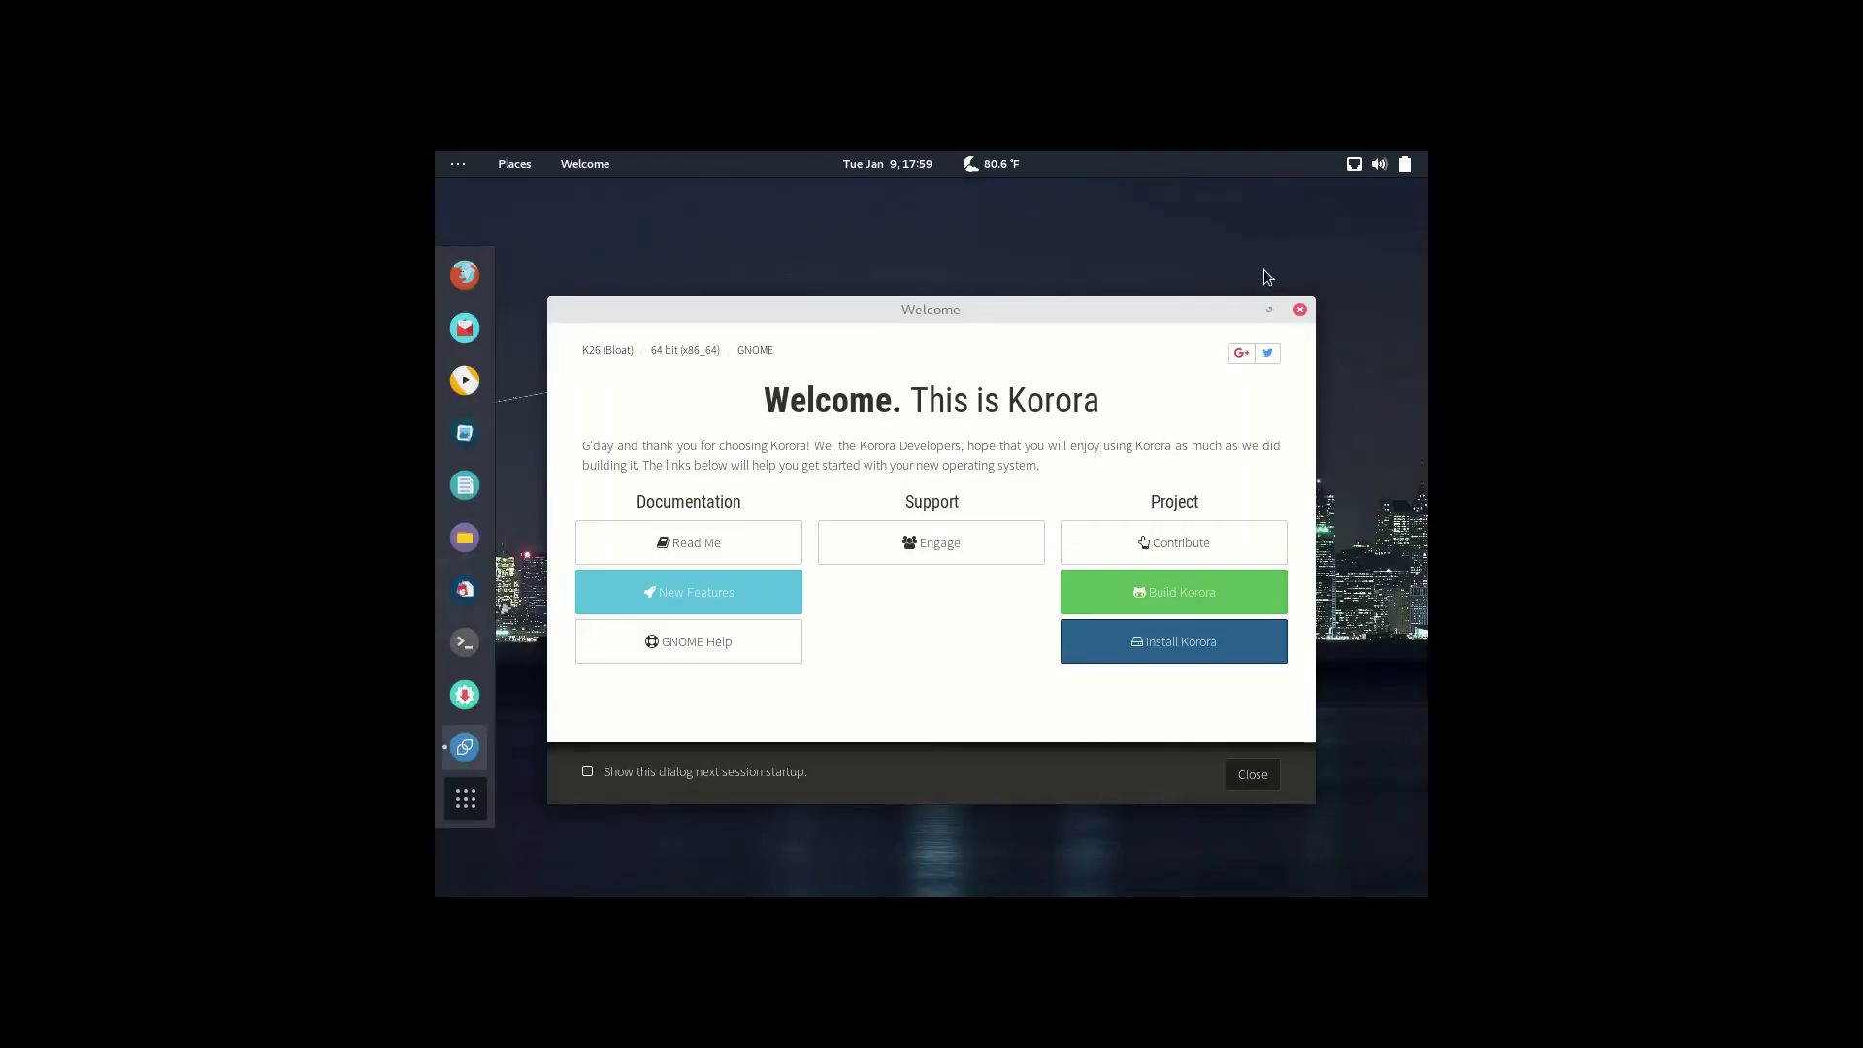
# Step: Exit full screen and power off the Korora virtual machine, then show the application grid
pyautogui.press('Control_R+f')
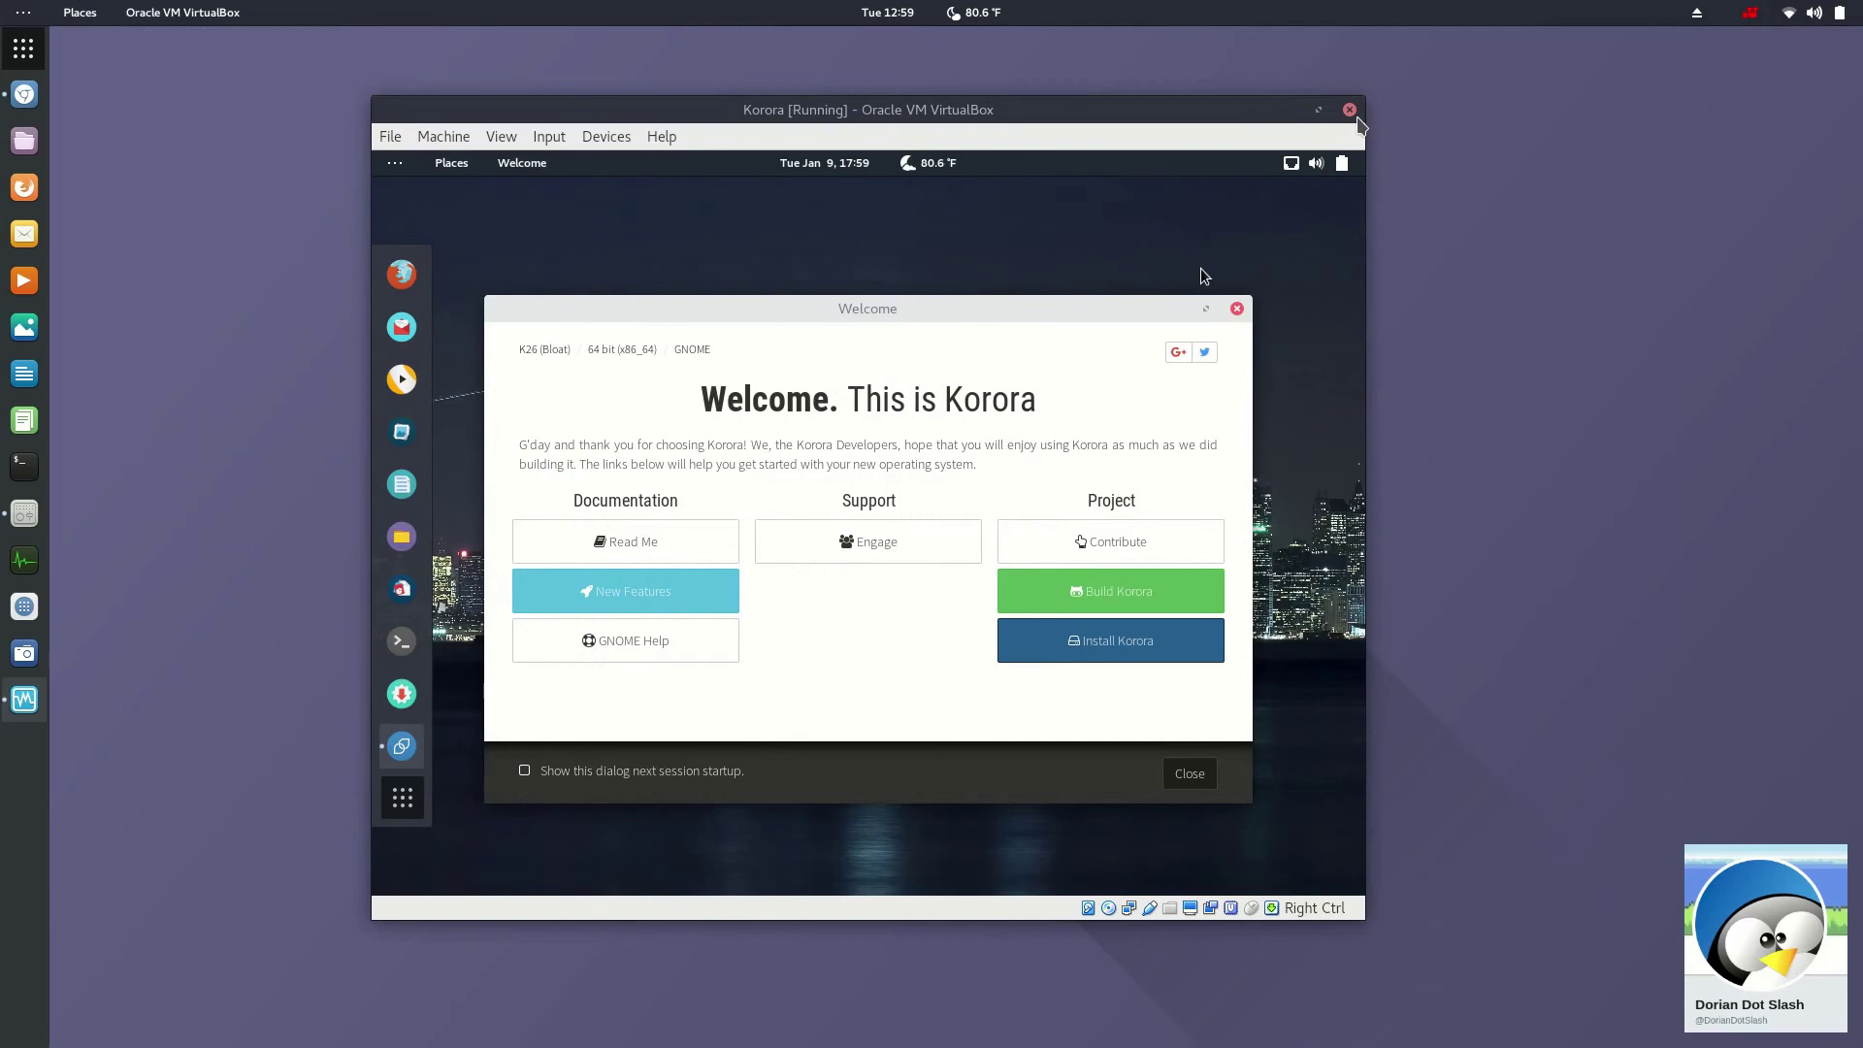
pyautogui.click(1349, 108)
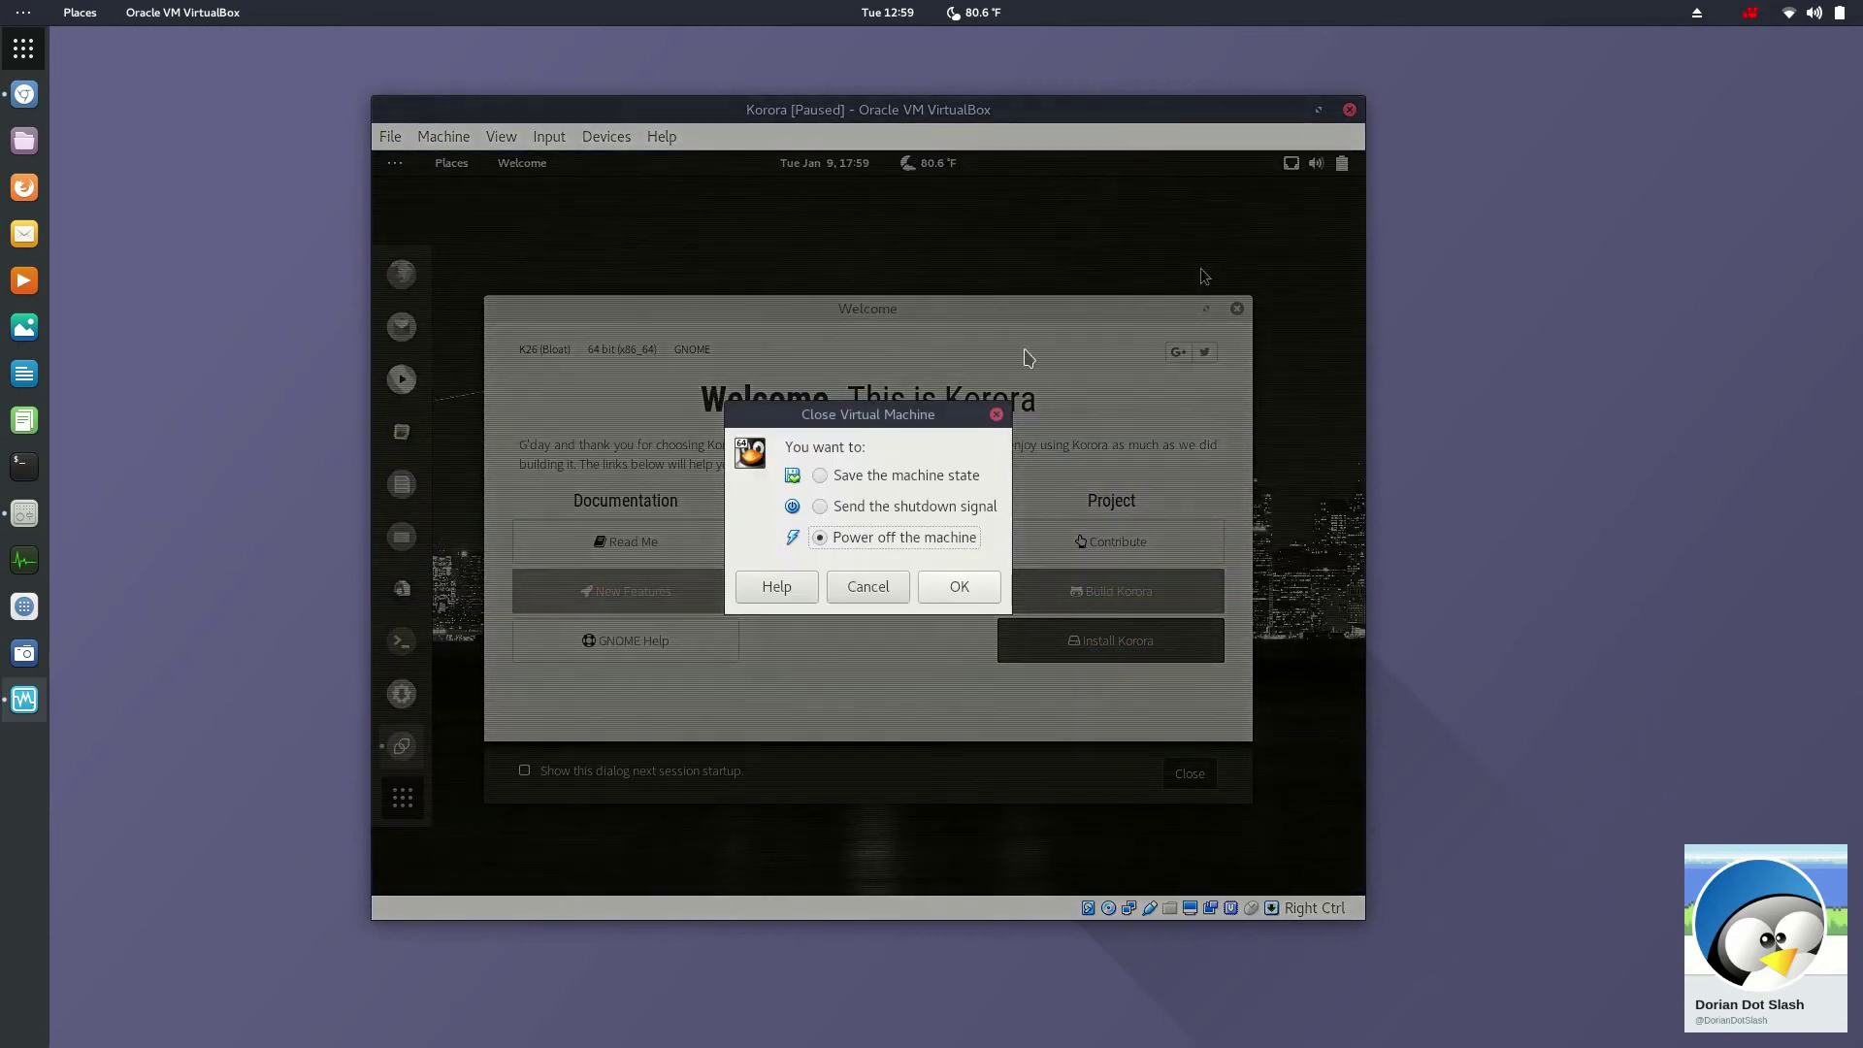
pyautogui.click(959, 586)
pyautogui.click(41, 61)
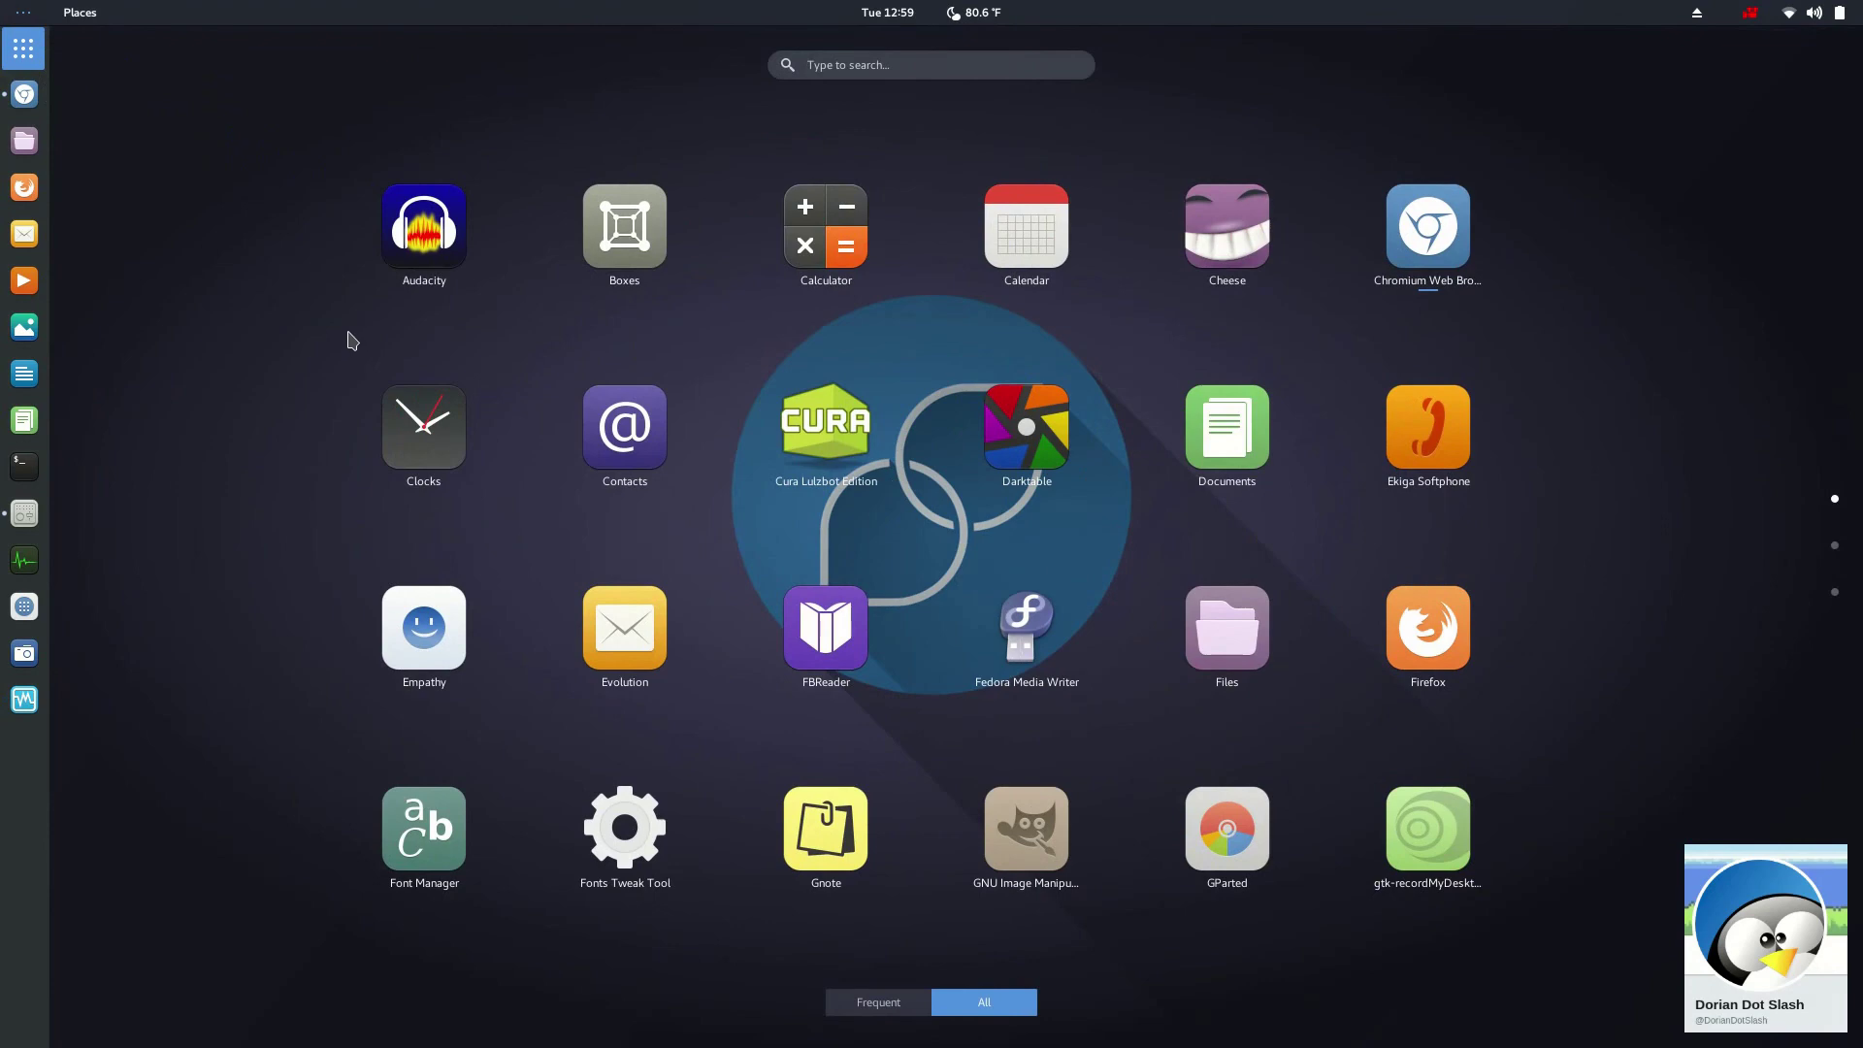
# Step: Launch Chromium and switch to the Korora Project homepage tab
pyautogui.click(25, 101)
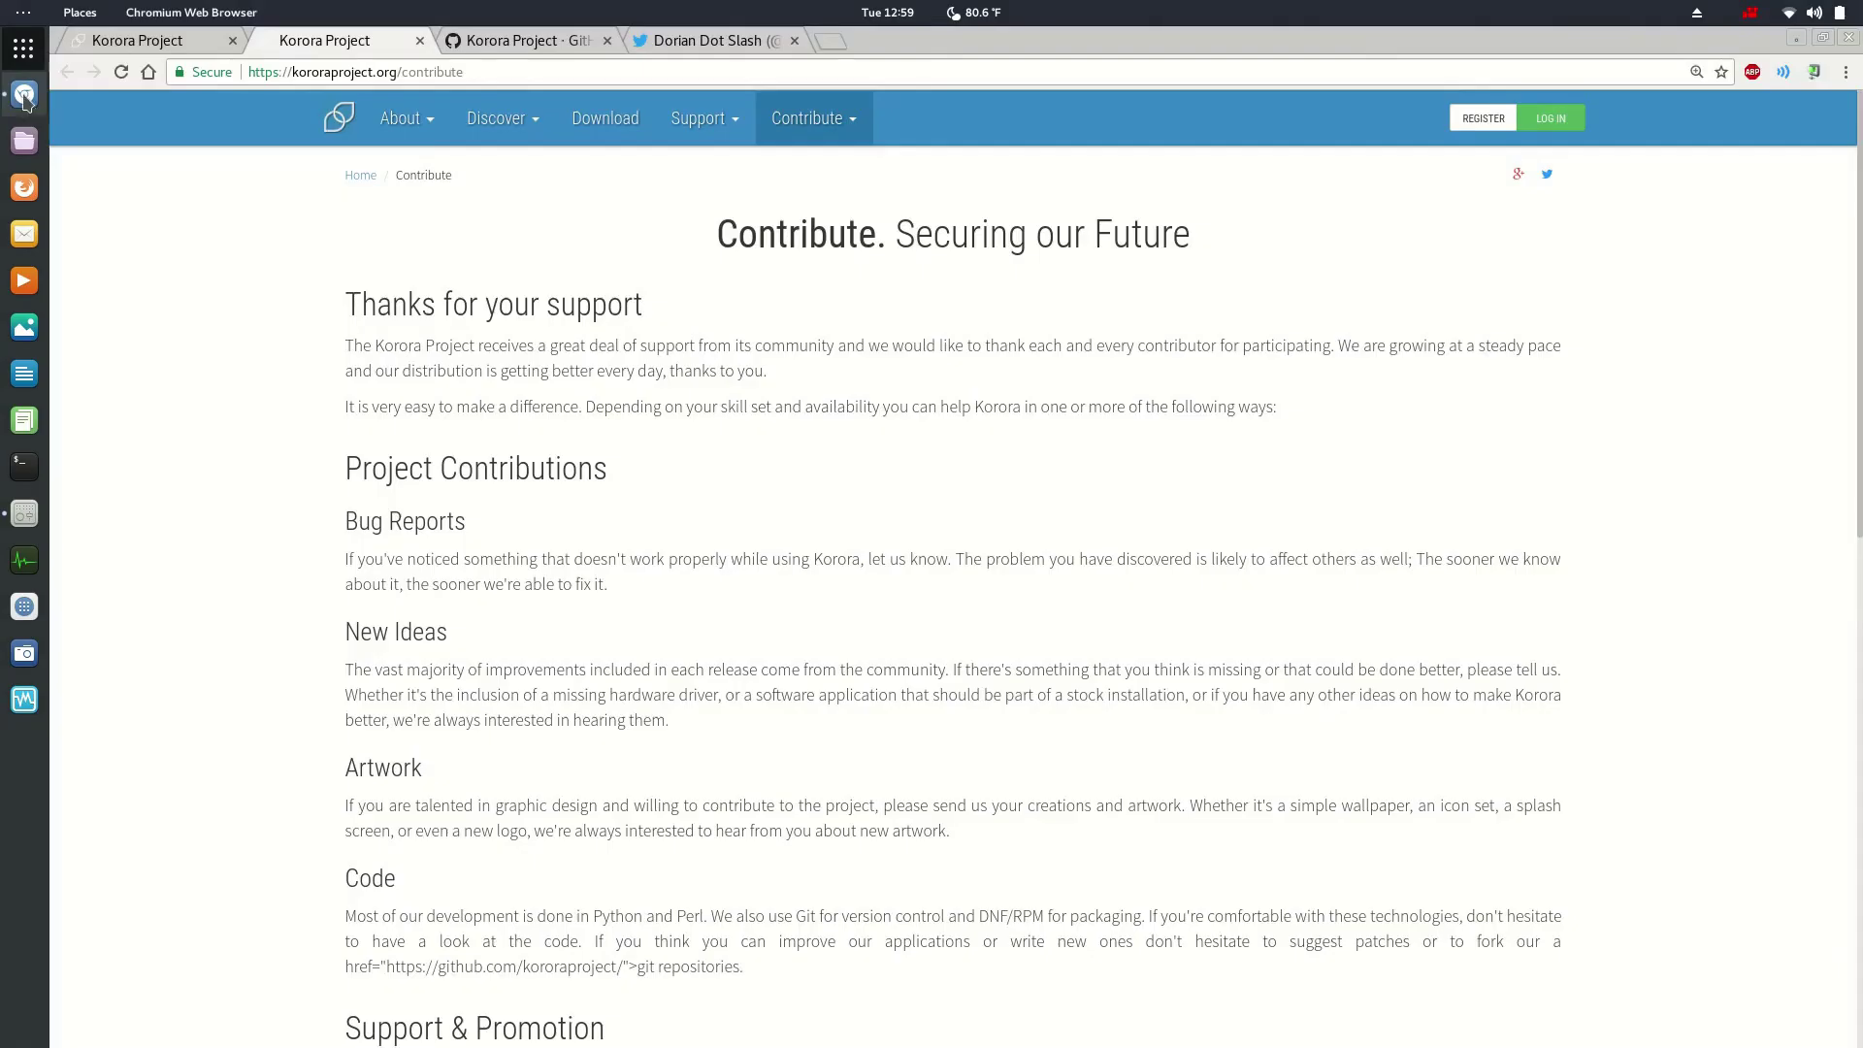
pyautogui.click(509, 45)
pyautogui.click(376, 44)
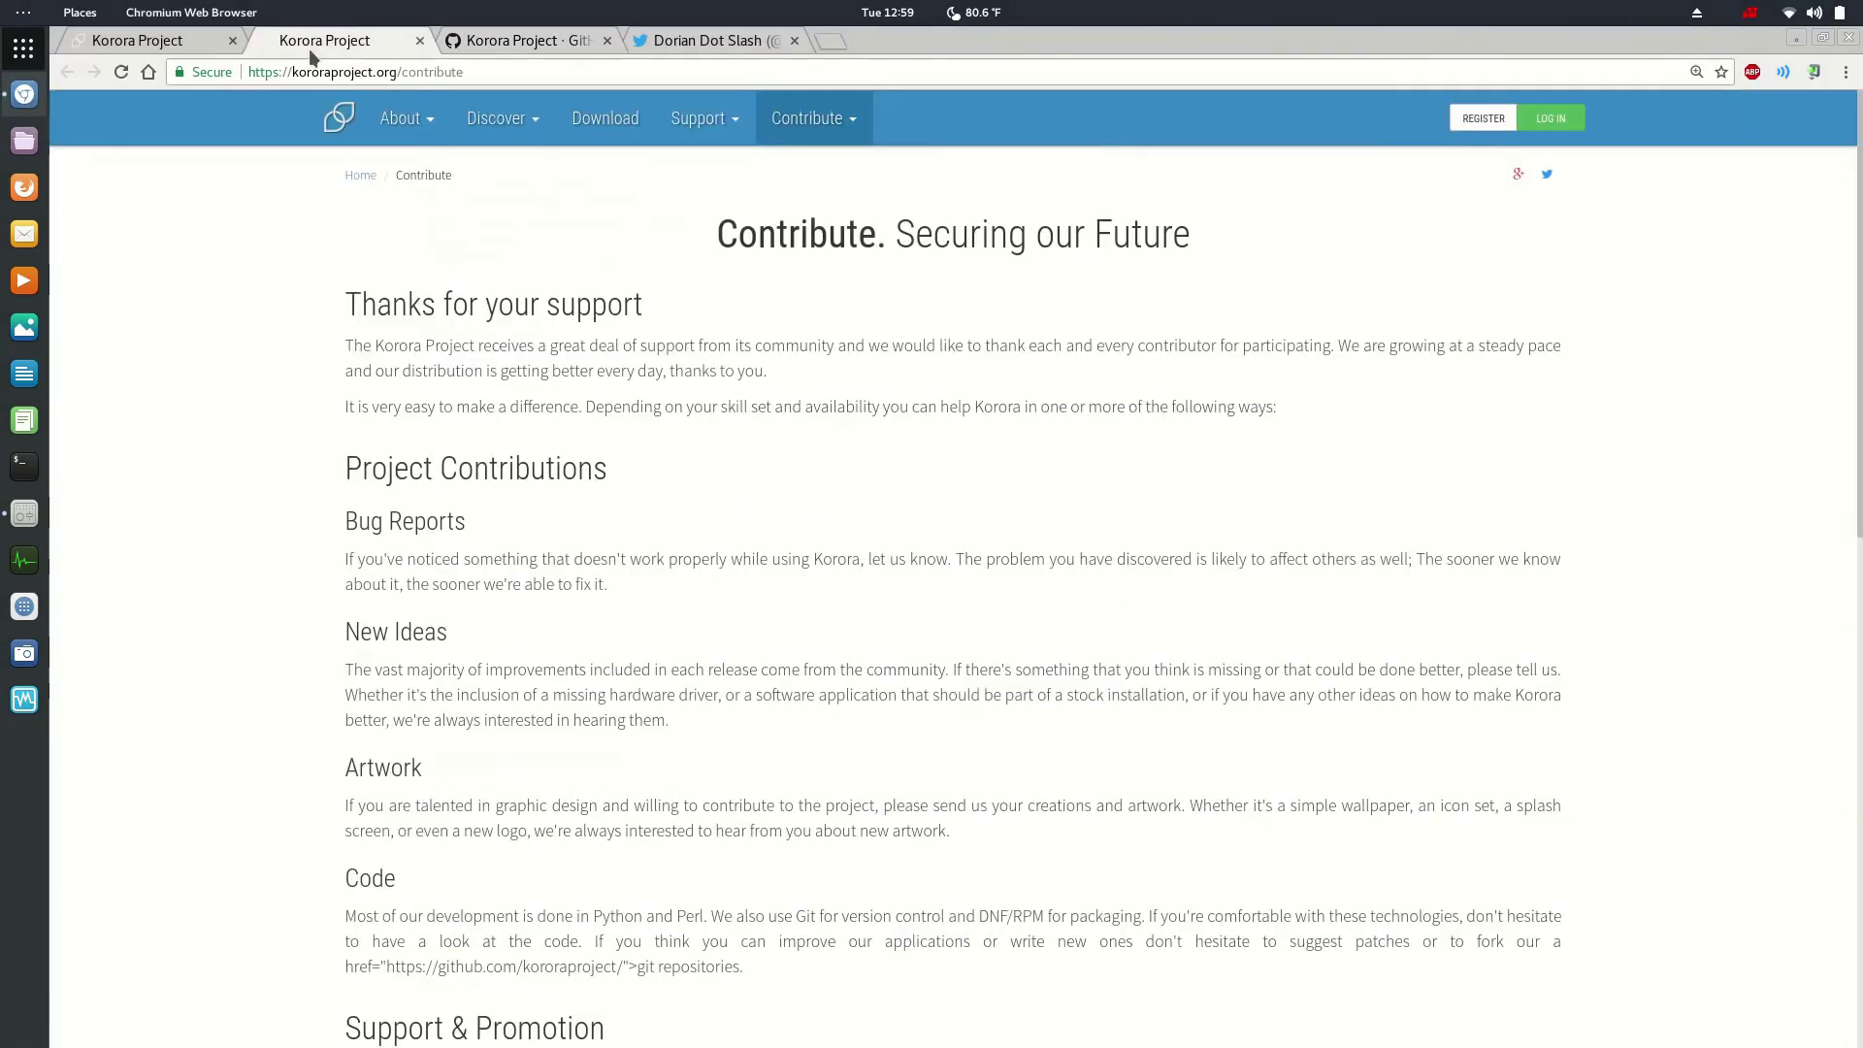
pyautogui.click(178, 48)
pyautogui.scroll(-12, 417, 574)
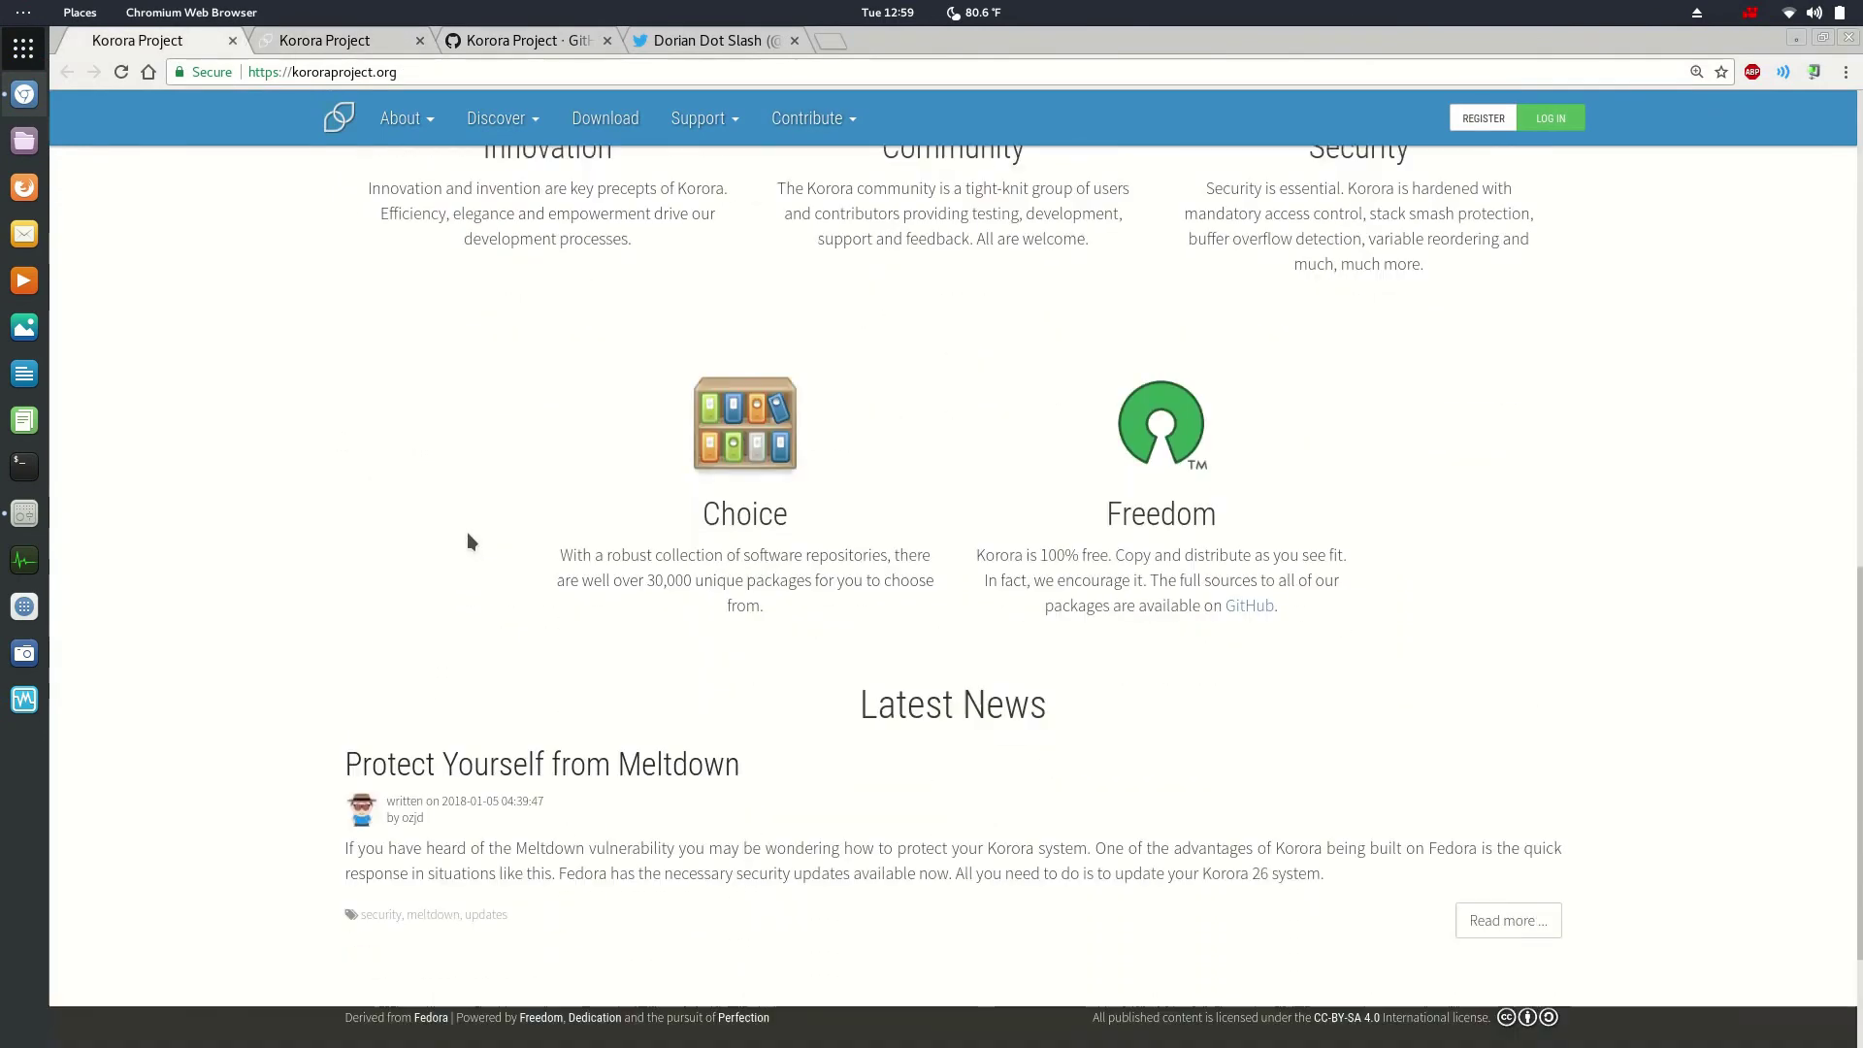
pyautogui.scroll(4, 599, 540)
pyautogui.scroll(10, 599, 539)
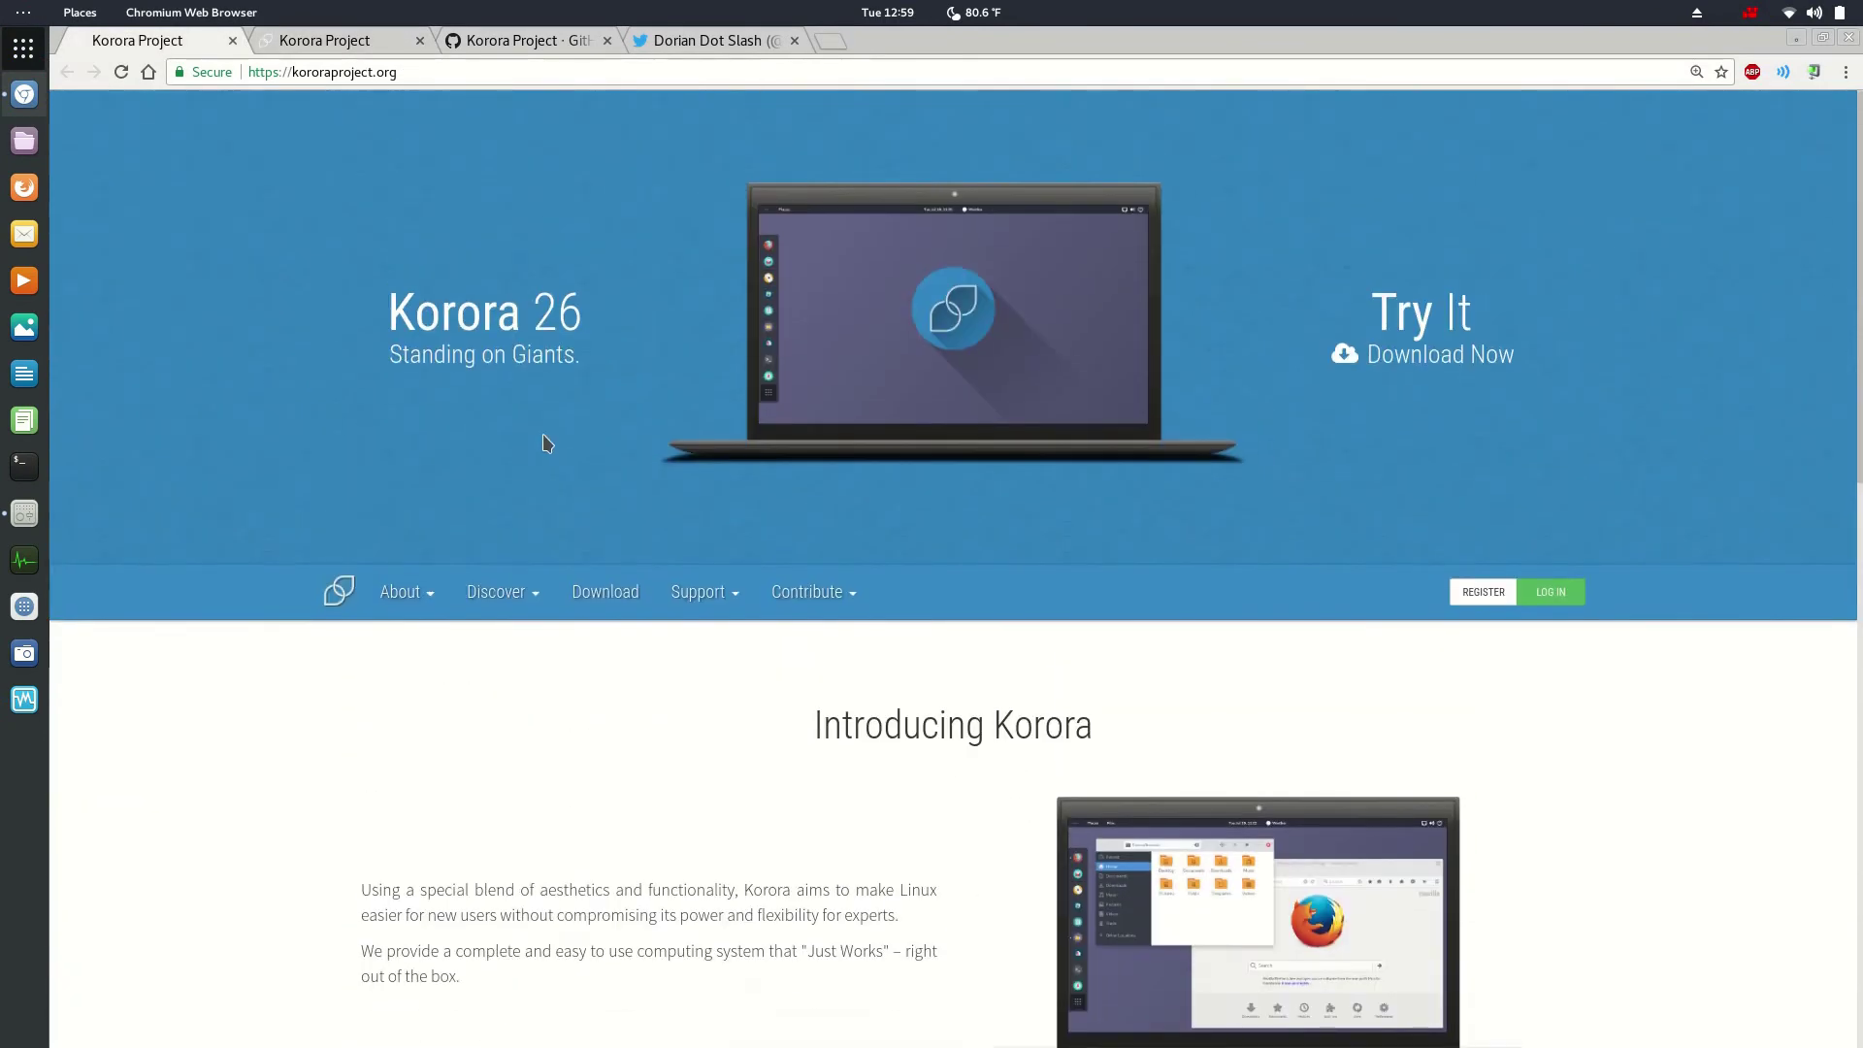
# Step: On the Korora download page, keep Korora 26 as the release and pick the GNOME edition
pyautogui.click(591, 606)
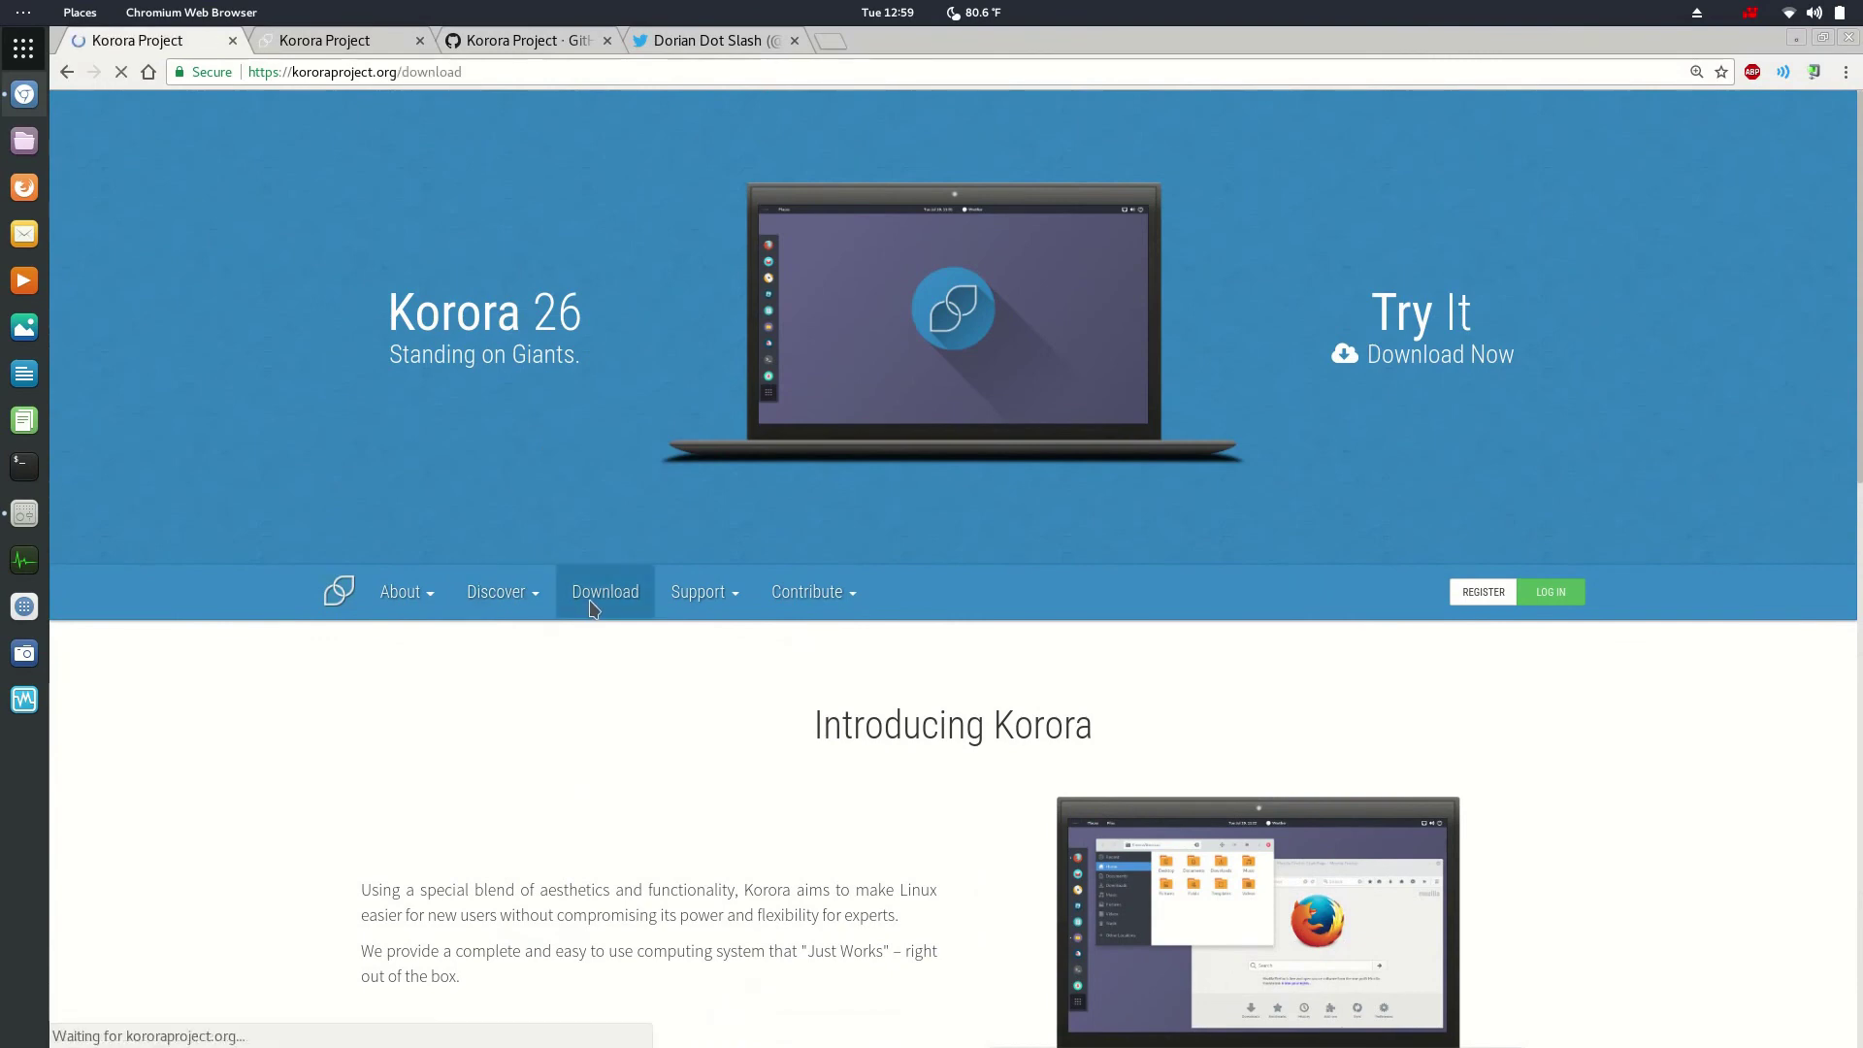
pyautogui.scroll(-3, 621, 609)
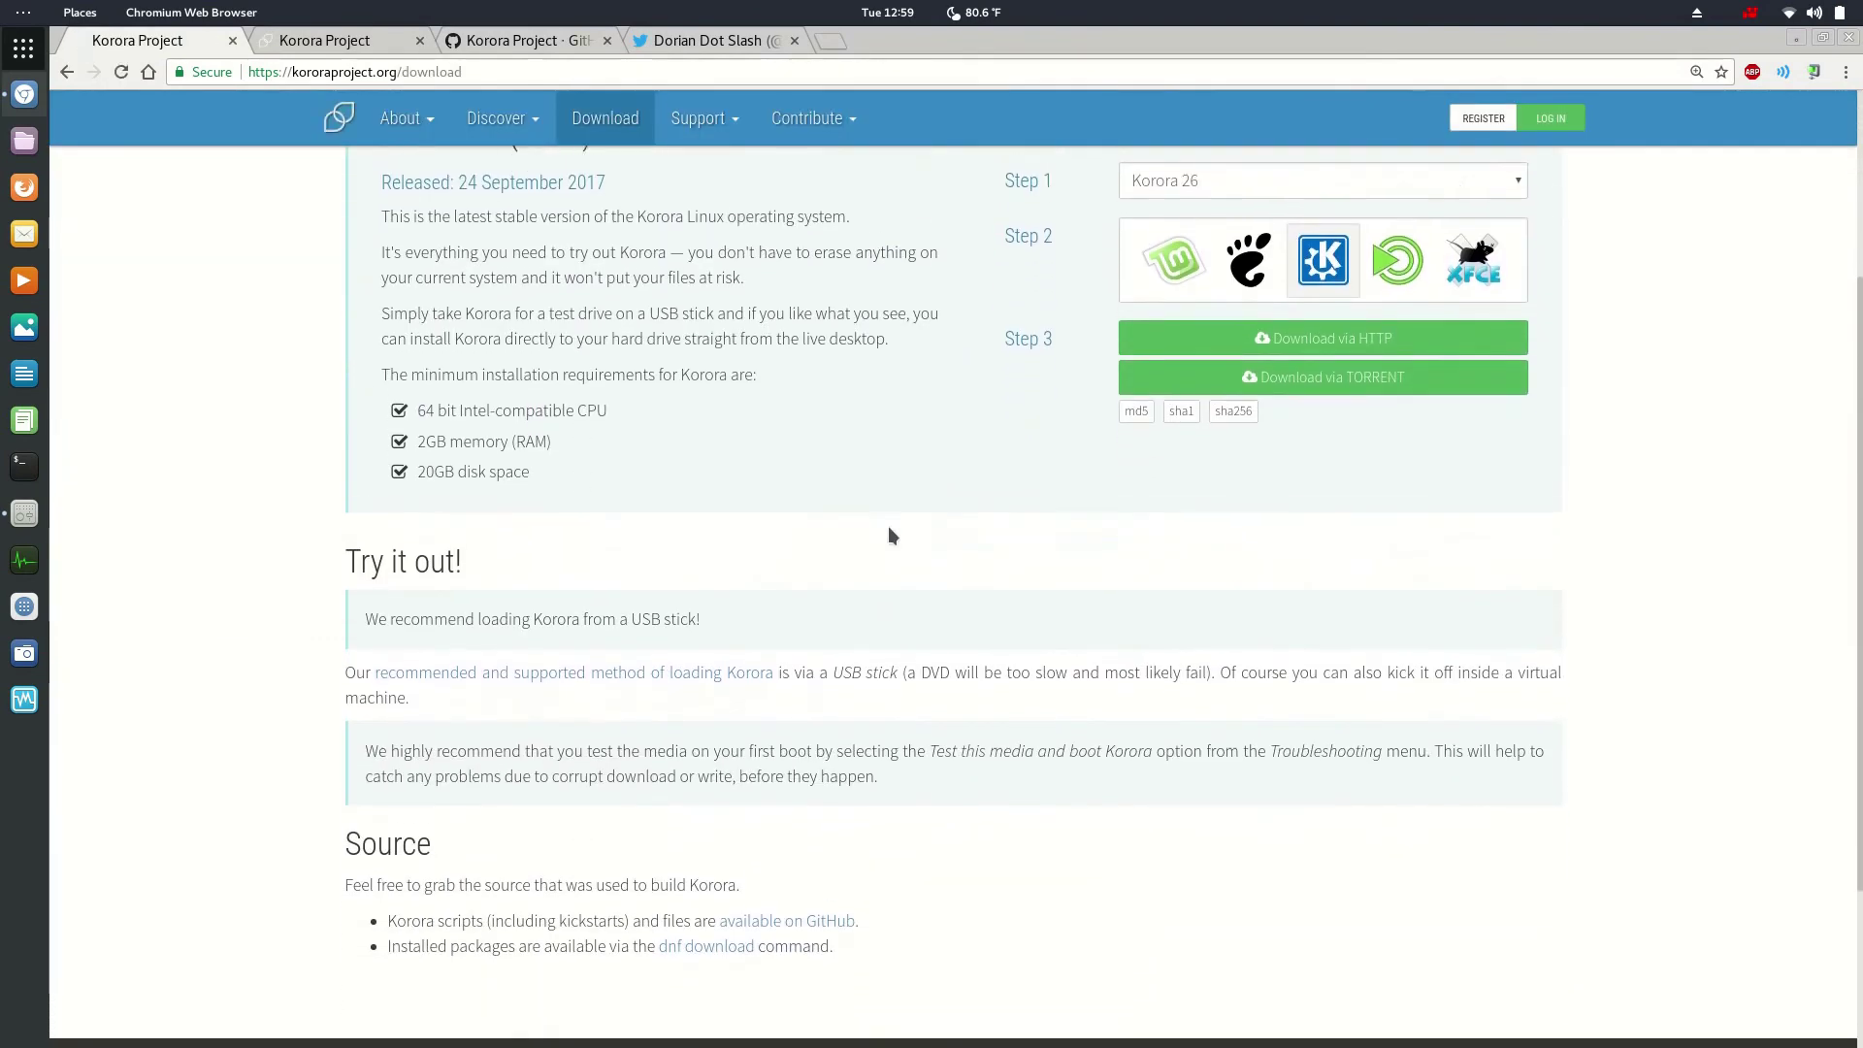
pyautogui.scroll(1, 970, 485)
pyautogui.click(1254, 330)
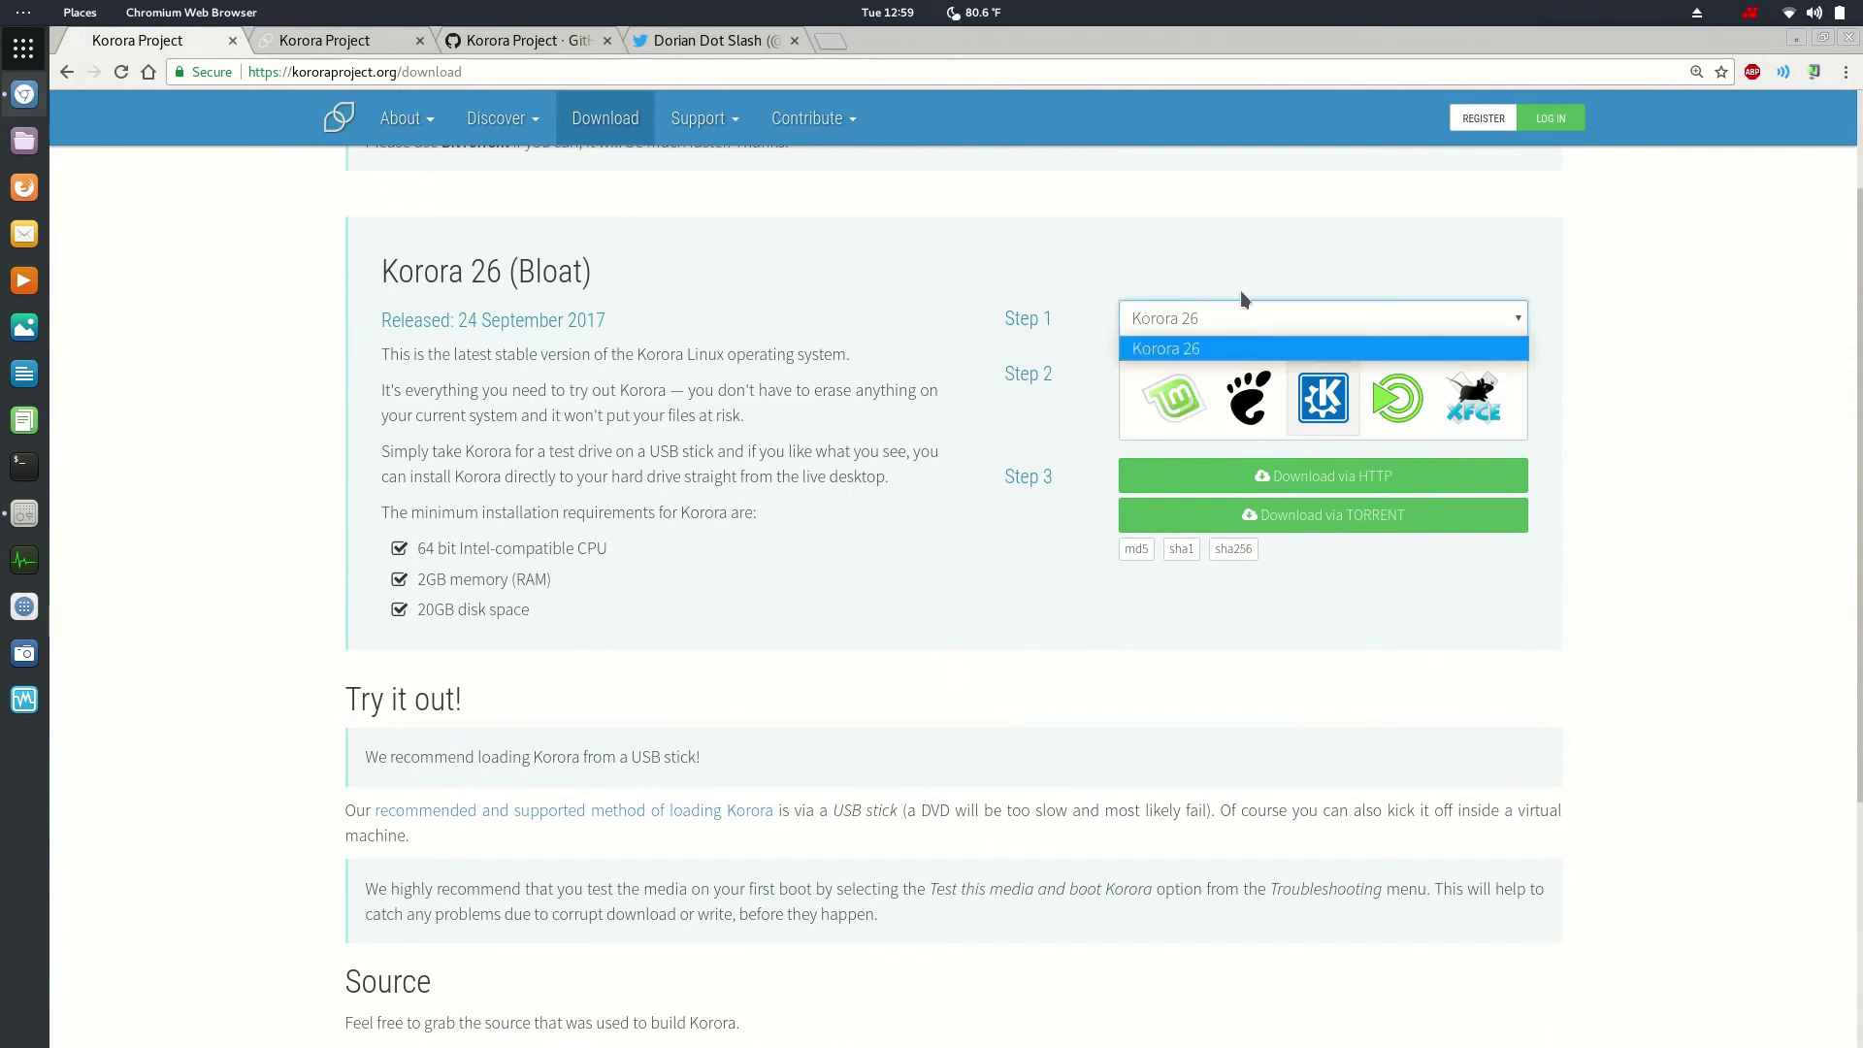
pyautogui.click(1257, 311)
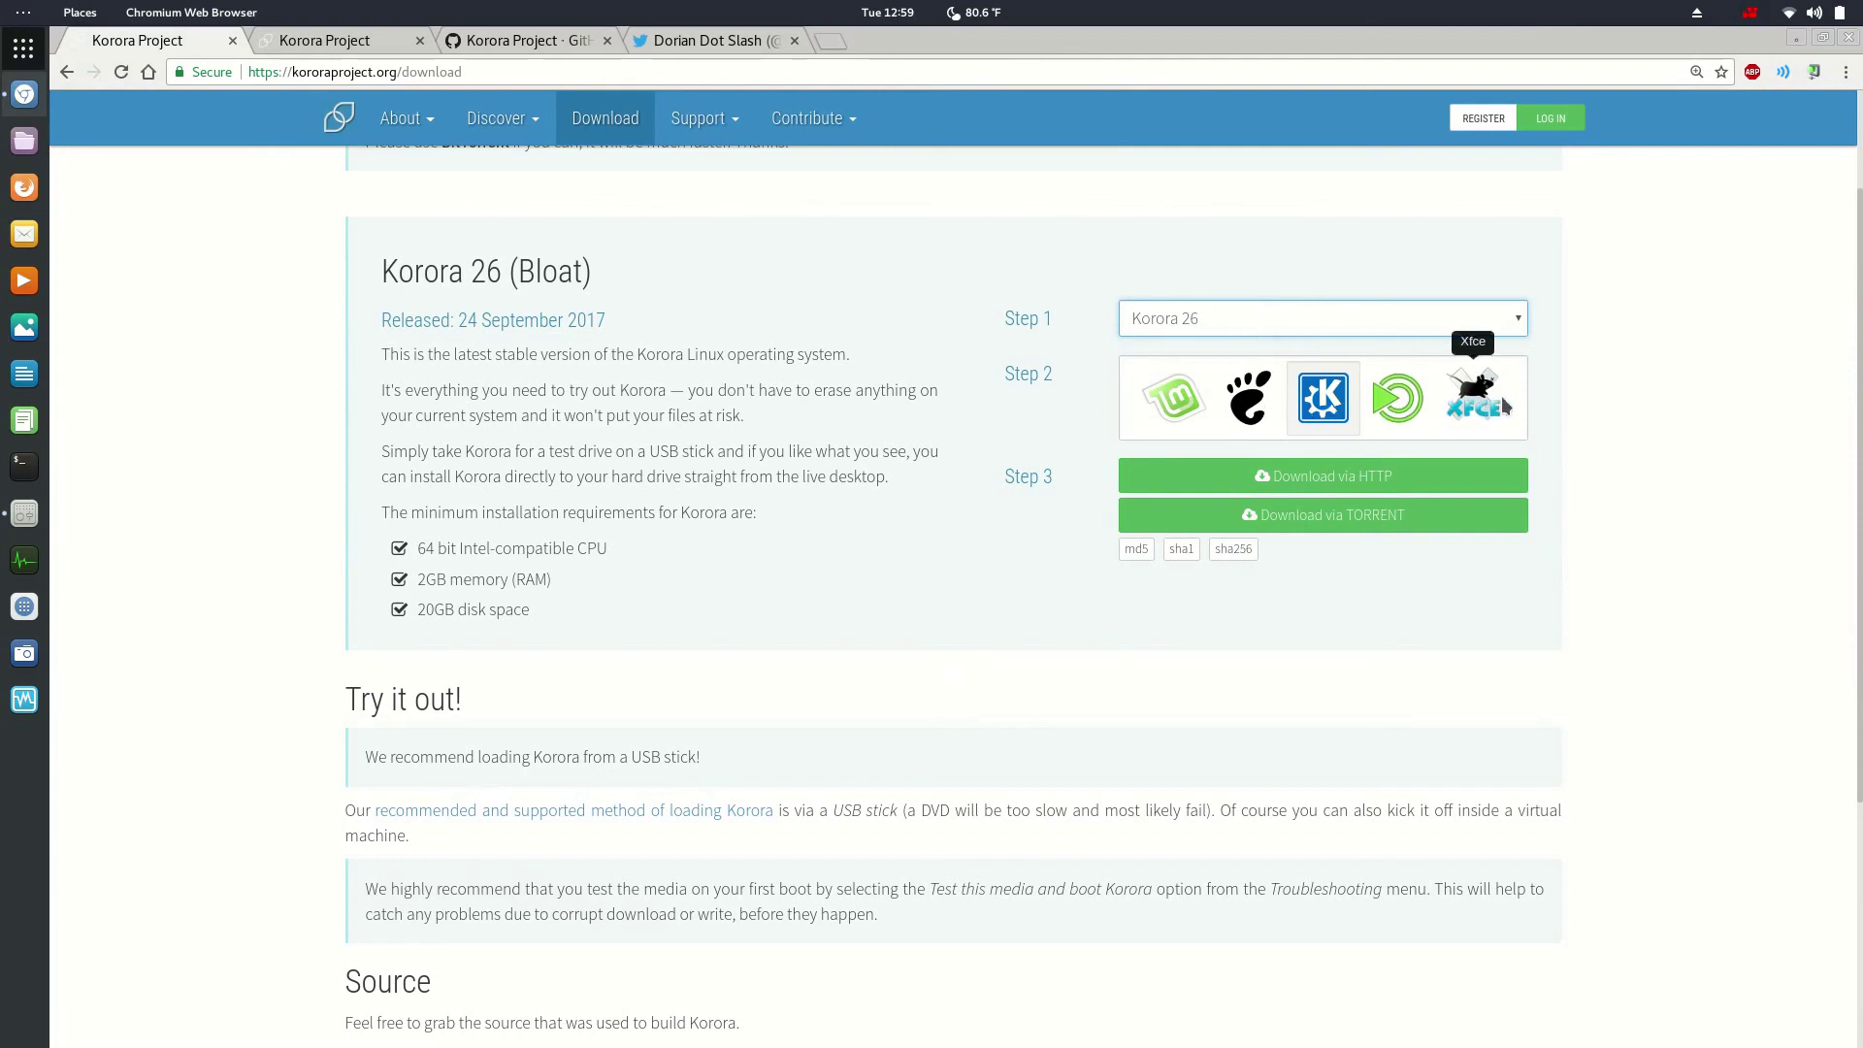
pyautogui.click(1249, 398)
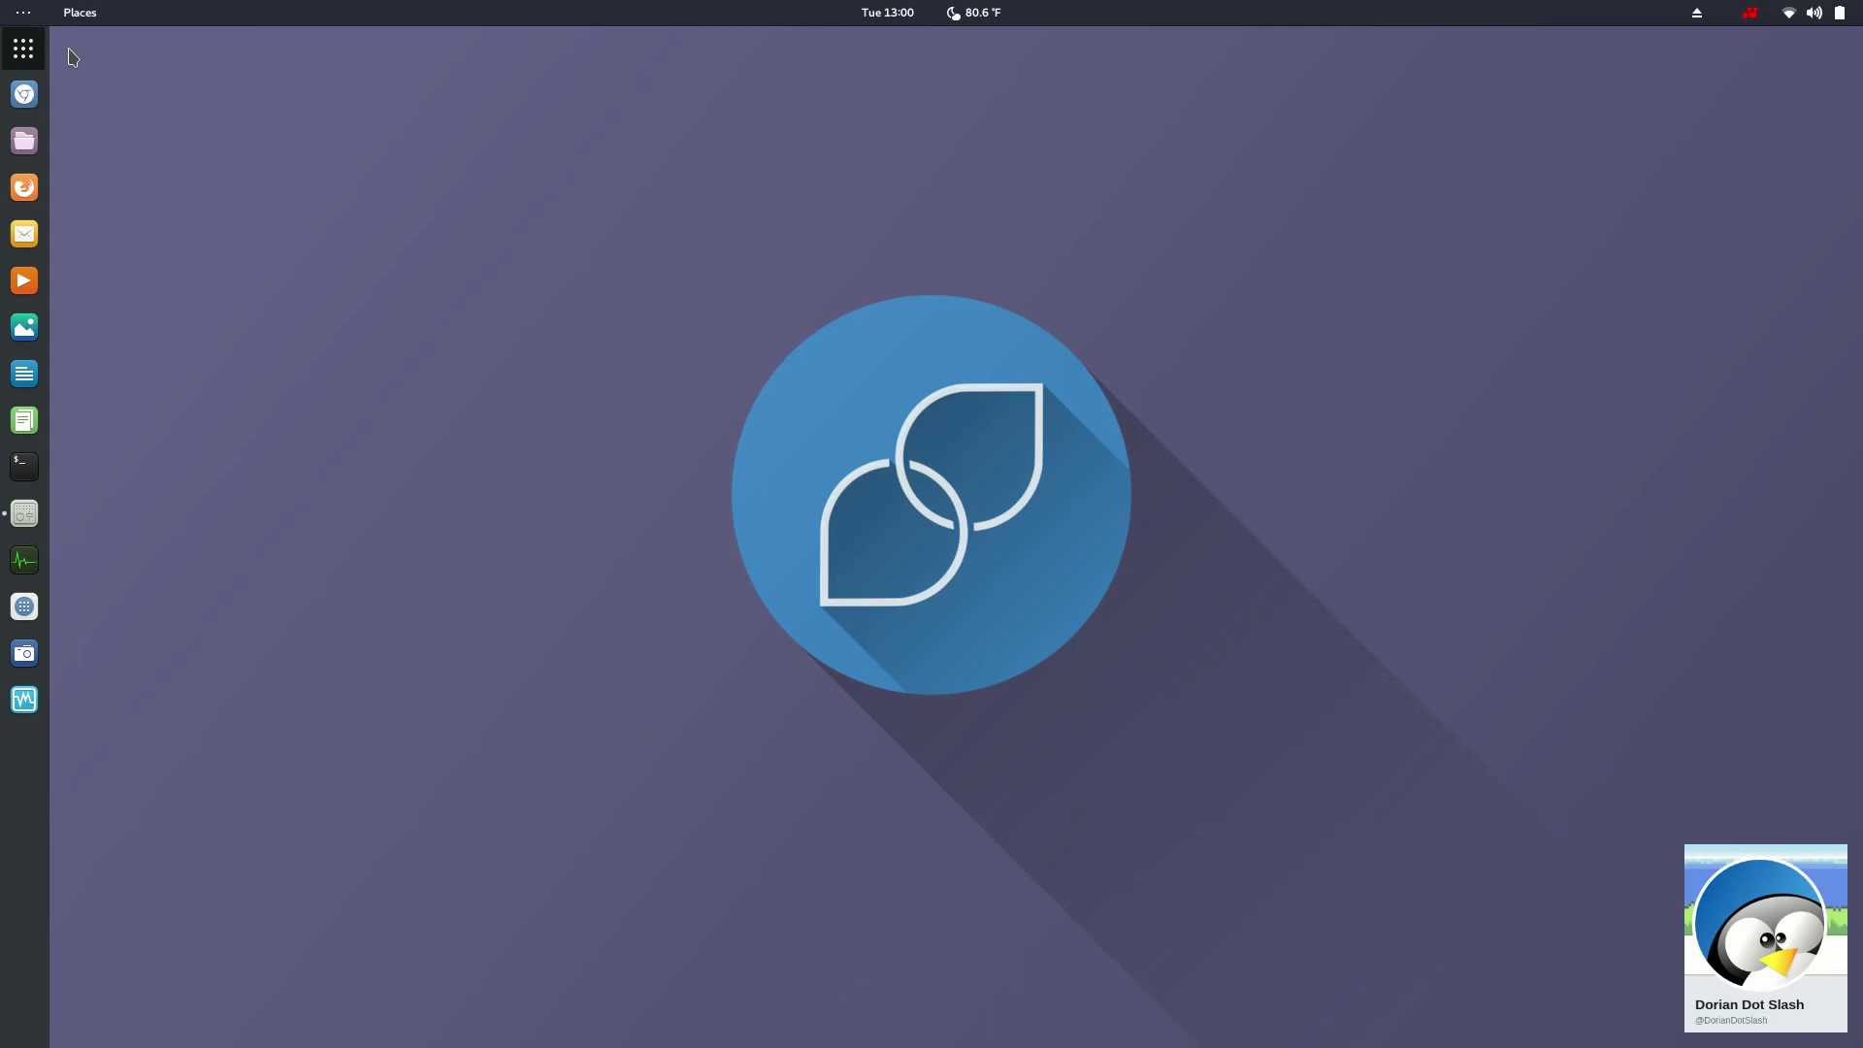
pyautogui.click(23, 51)
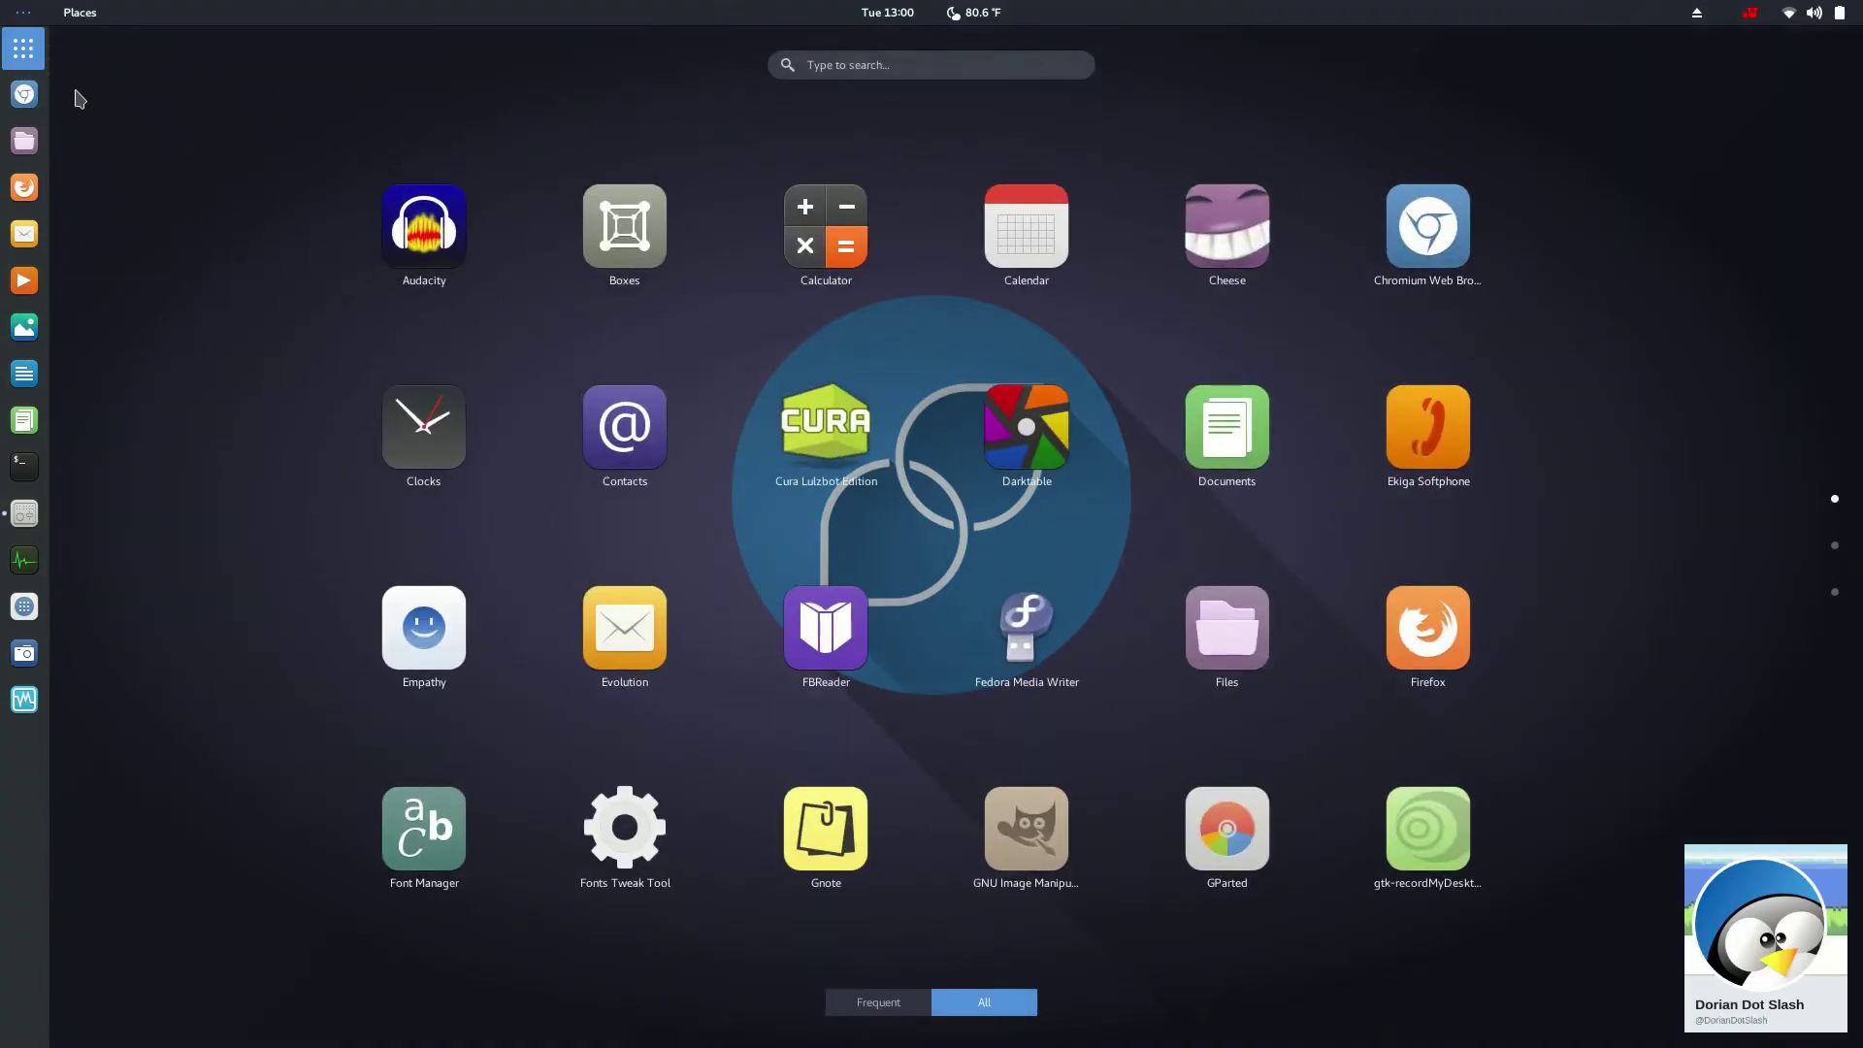
pyautogui.click(1836, 13)
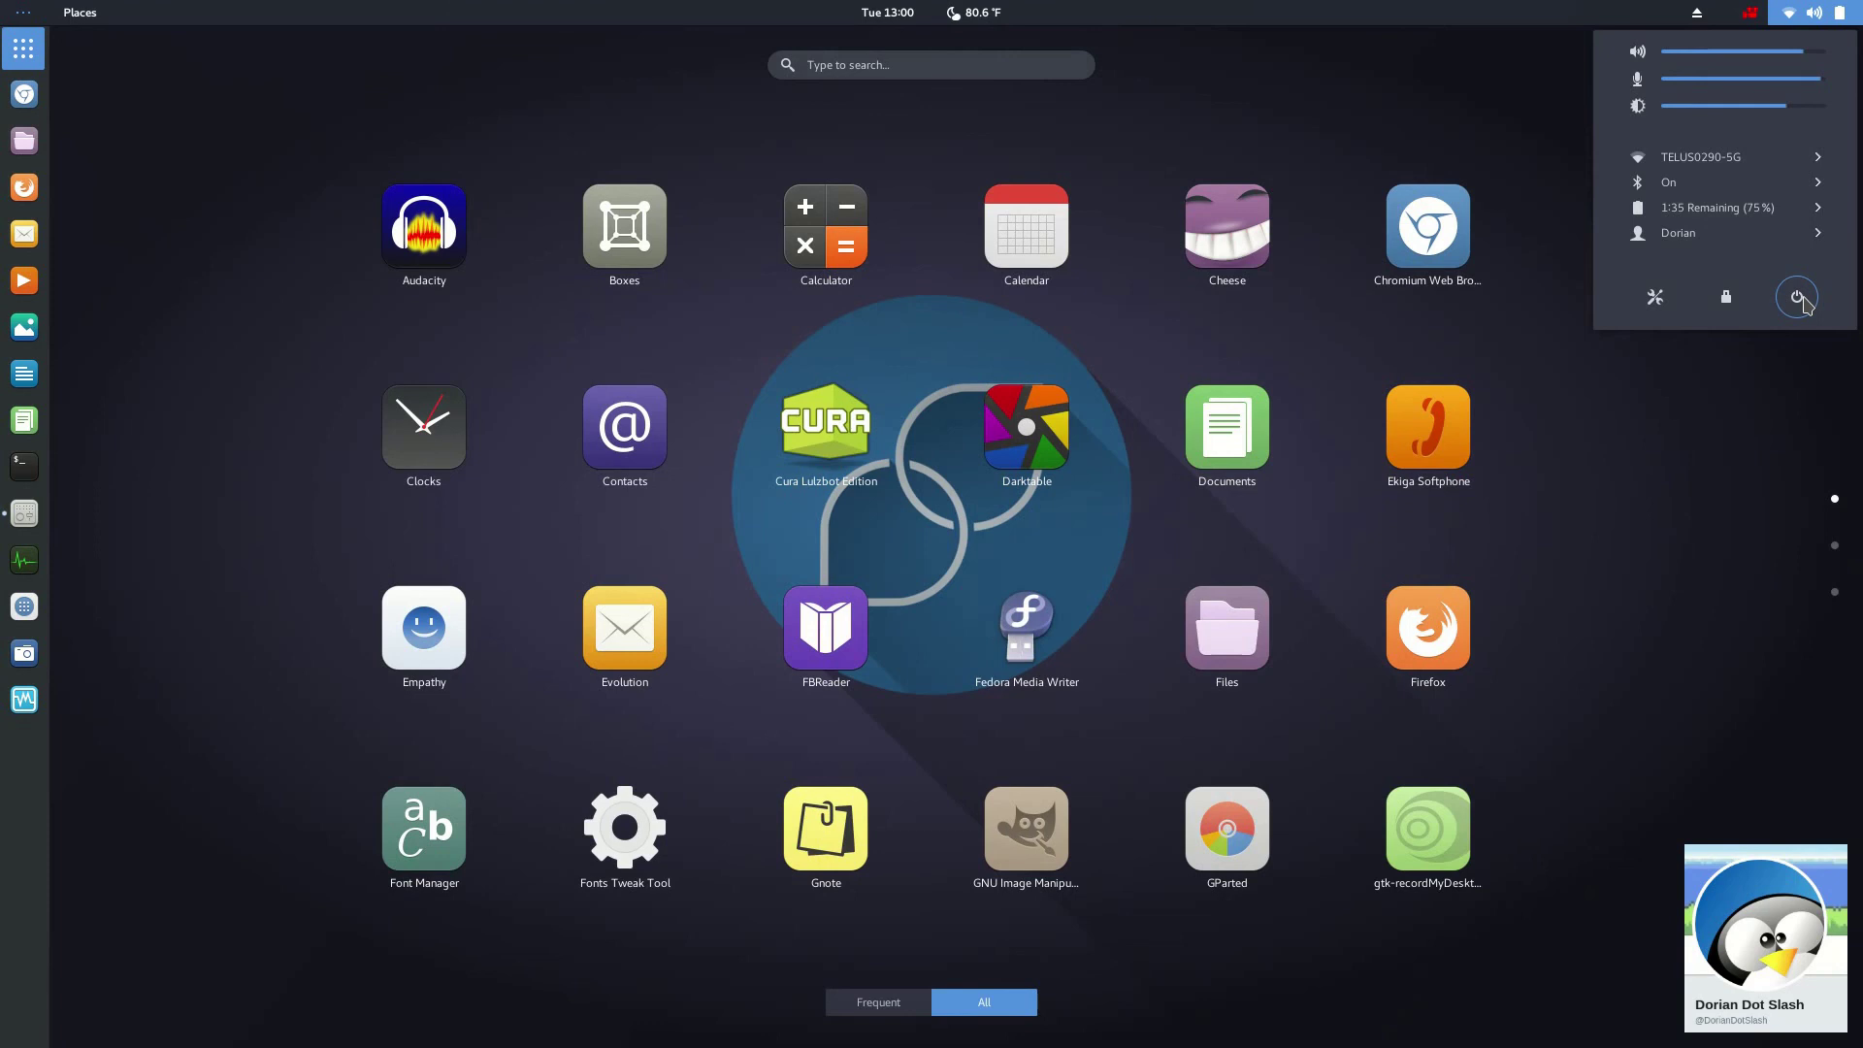
pyautogui.click(1832, 14)
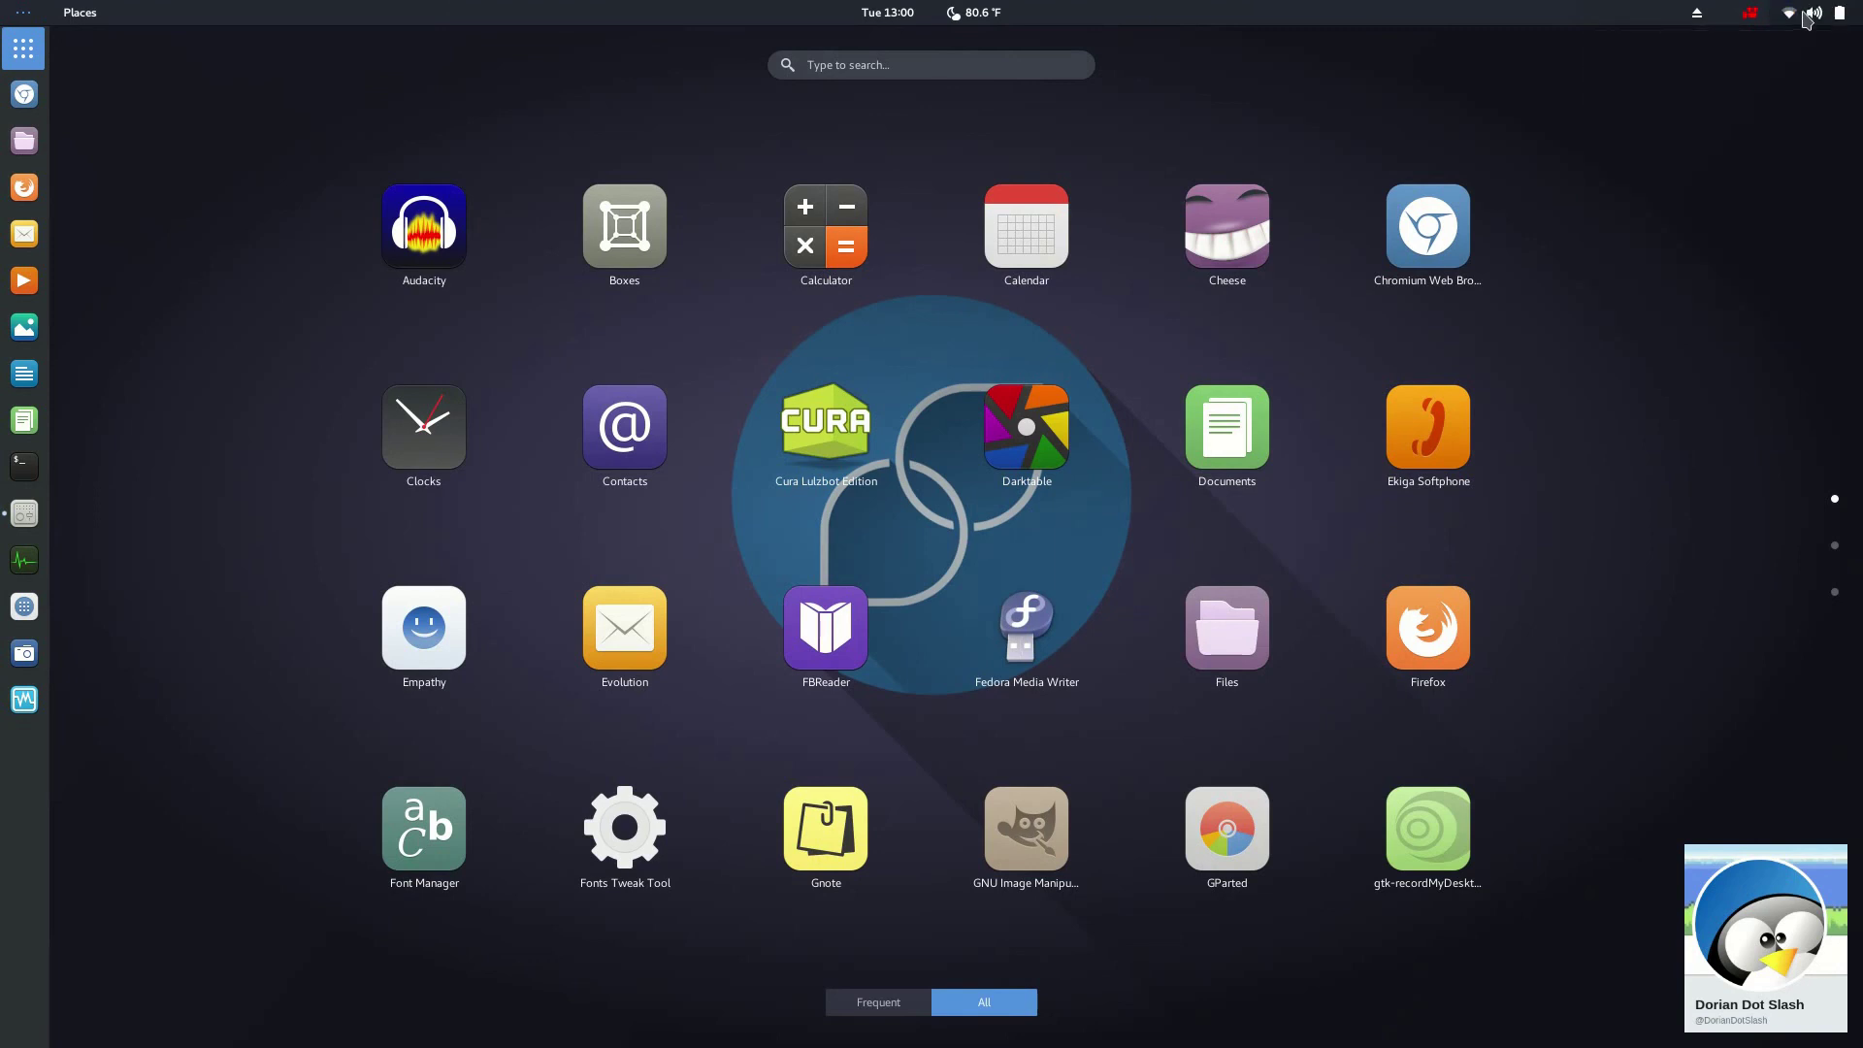
pyautogui.press('Escape')
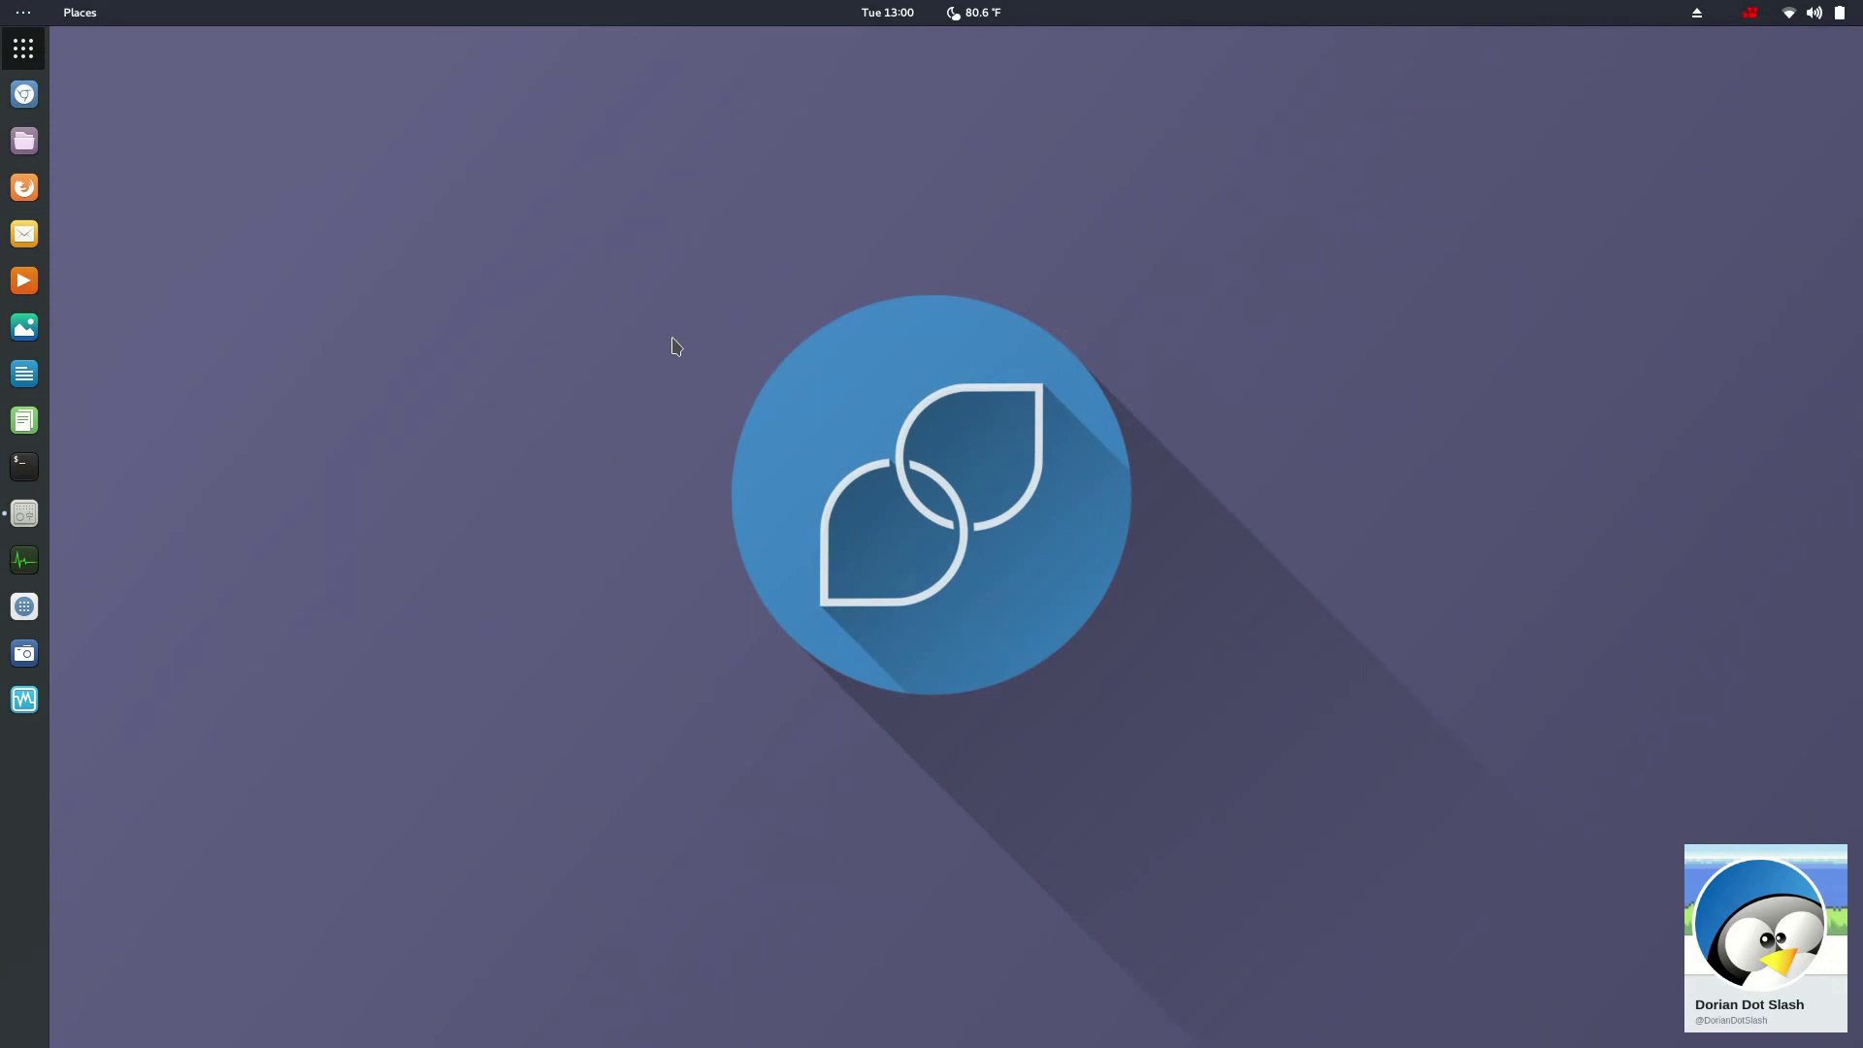
pyautogui.click(1791, 13)
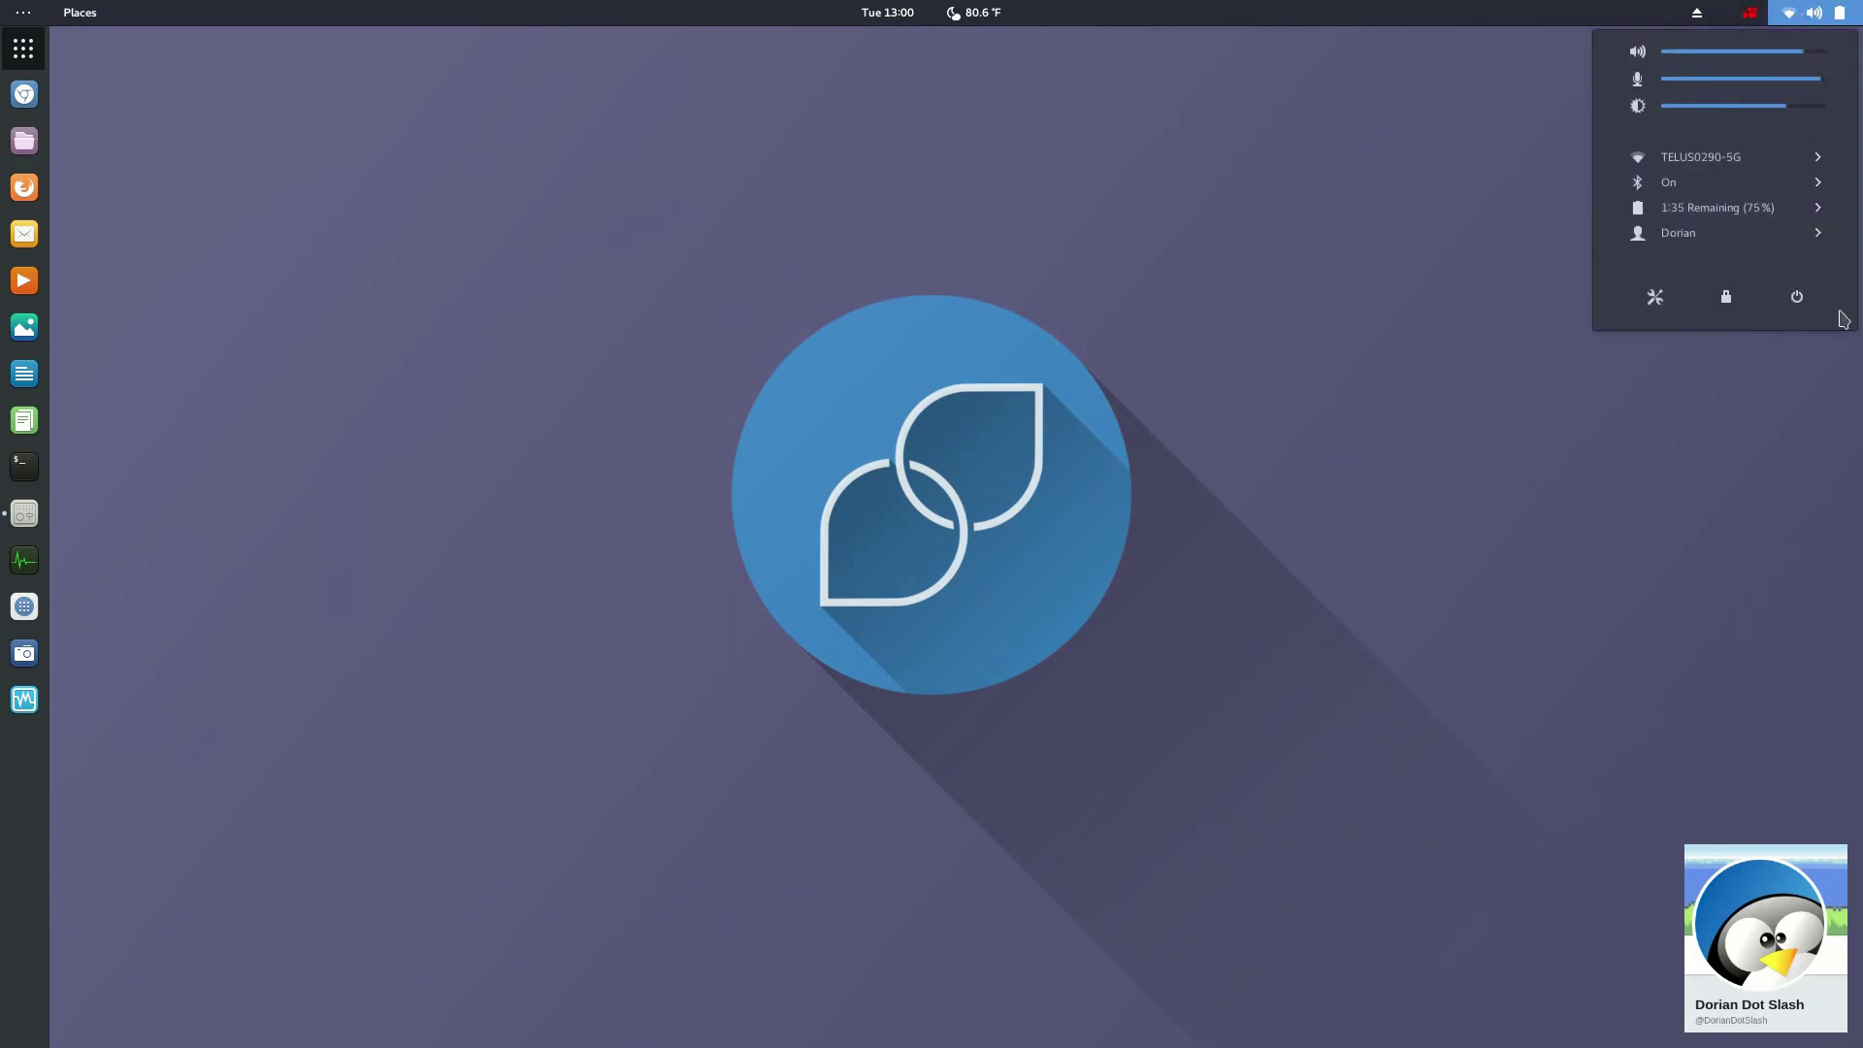
pyautogui.click(1732, 454)
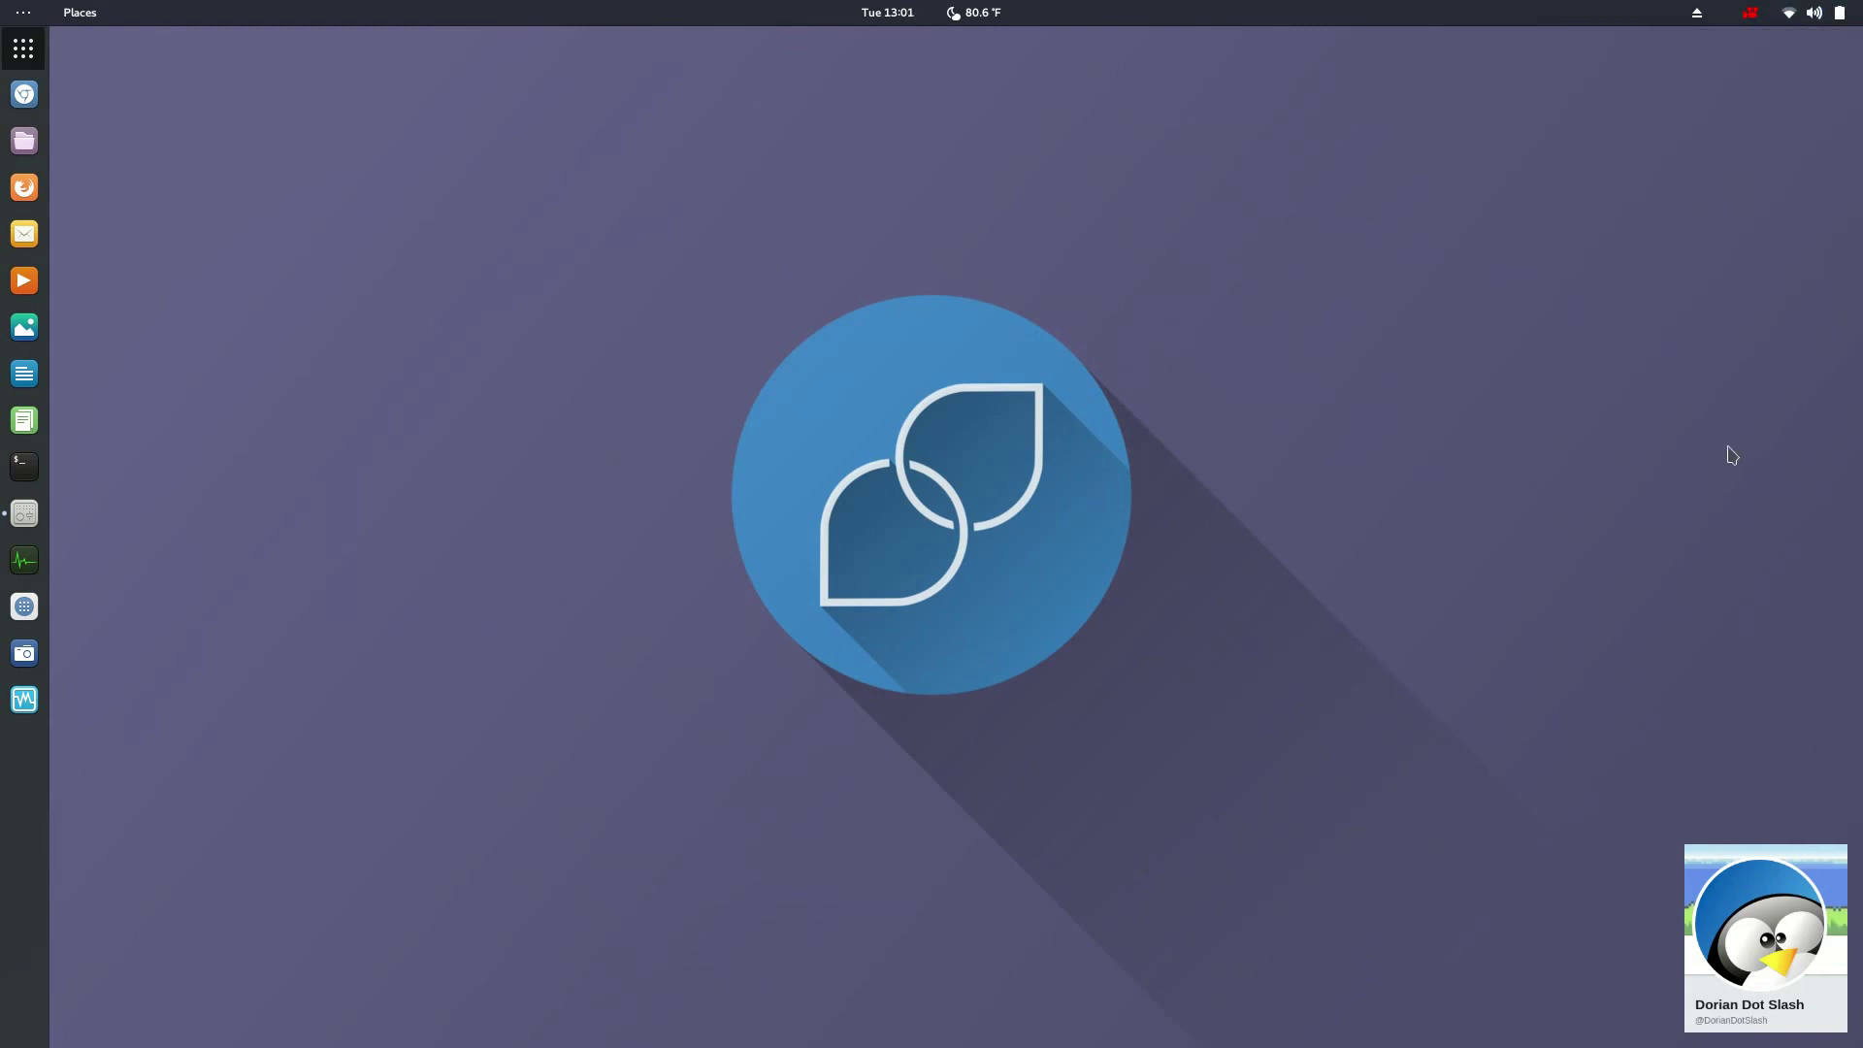